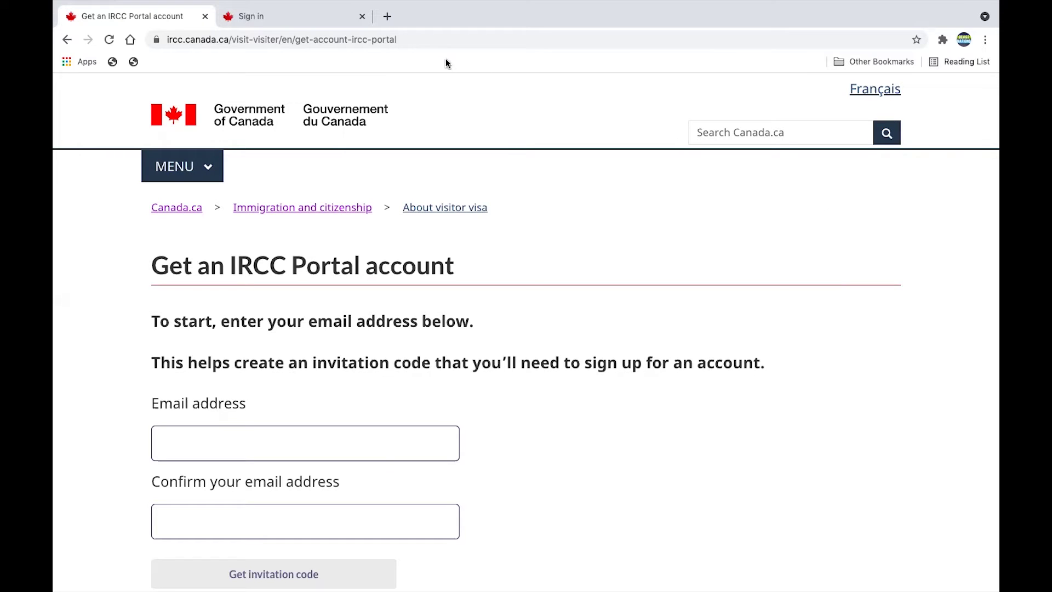
Step: Examine the page for getting an IRCC Portal account, including its address, e-mail fields, invitation code request and sign-in link
click(444, 42)
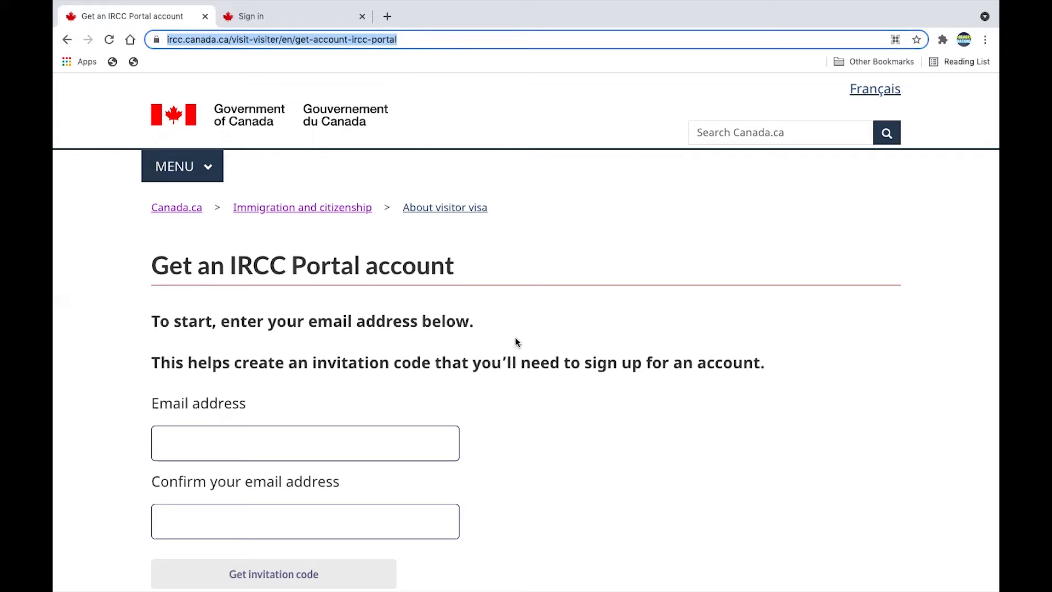
scroll(387, 340, down, 3)
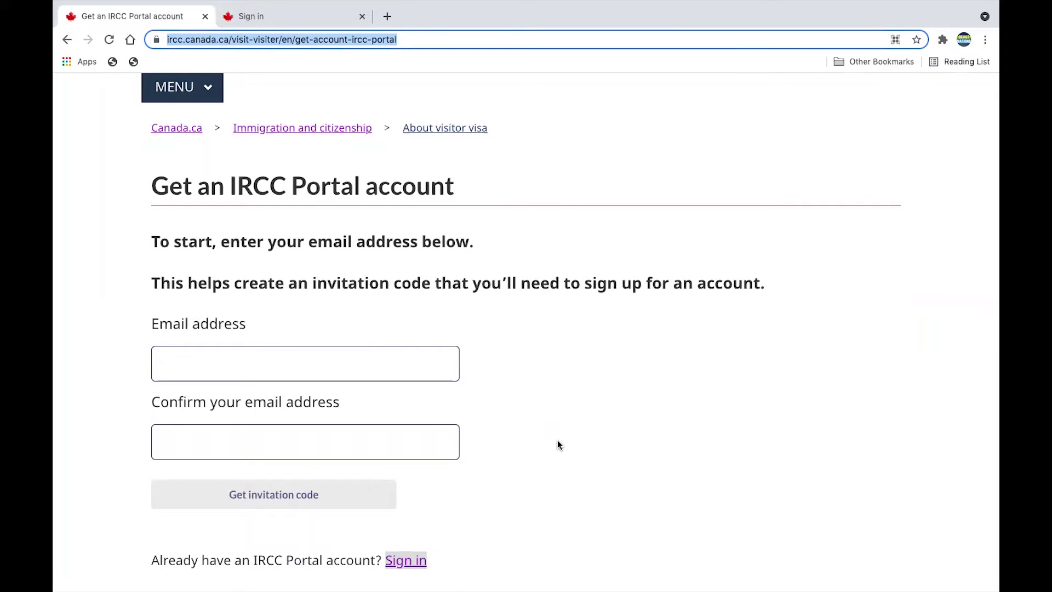
scroll(479, 411, down, 2)
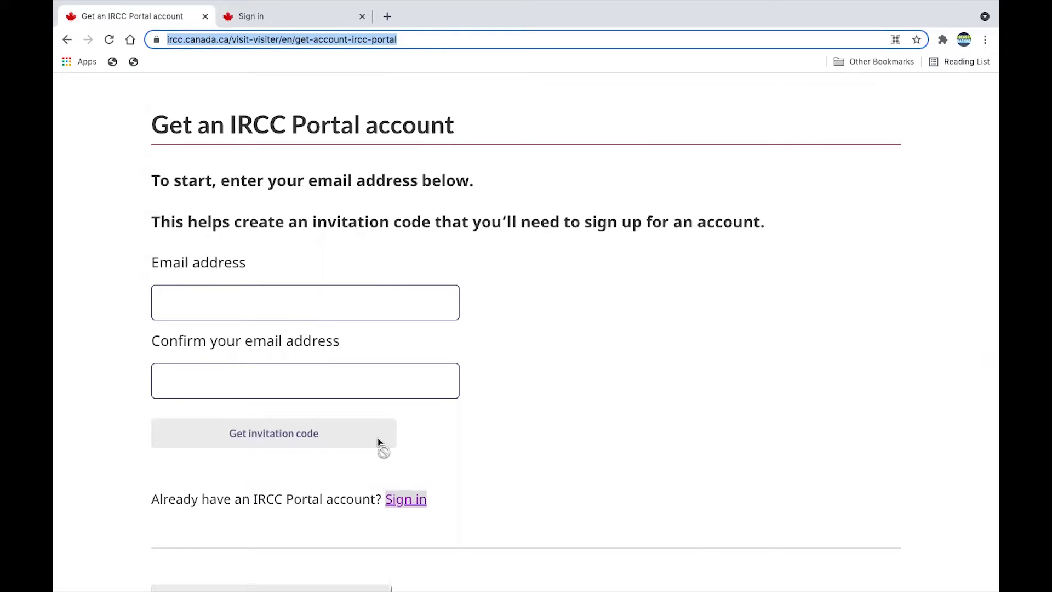
scroll(450, 447, up, 1)
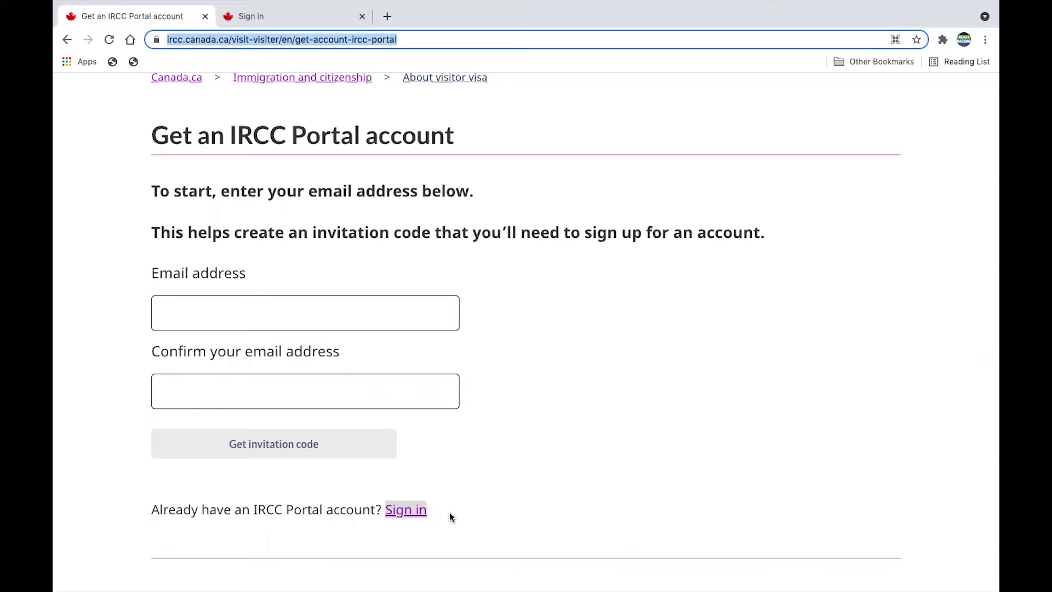
Step: Switch to the signed-in IRCC portal page and accept its Terms and conditions
click(286, 20)
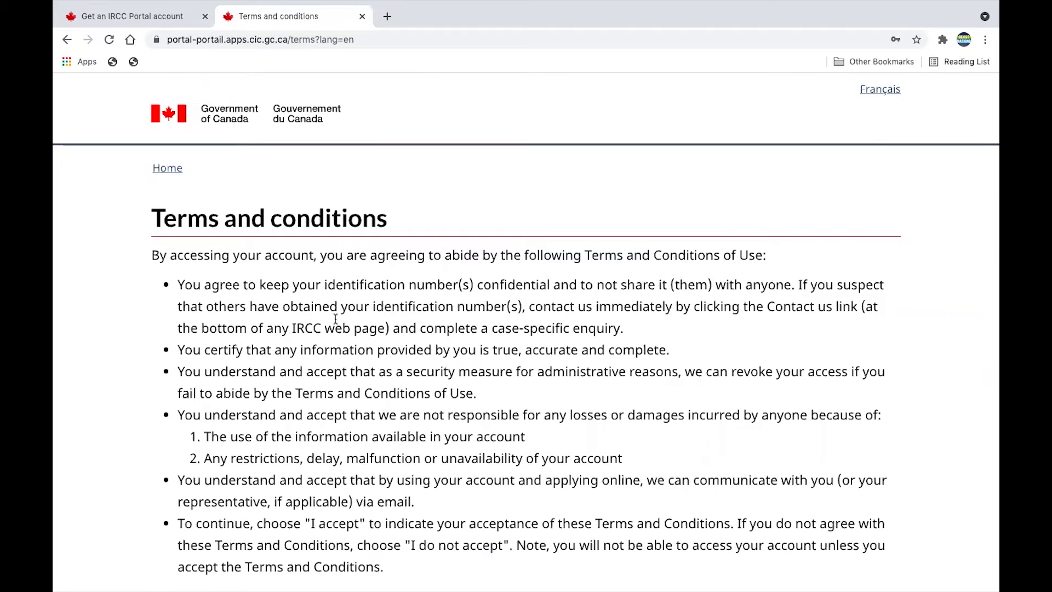
scroll(335, 318, down, 2)
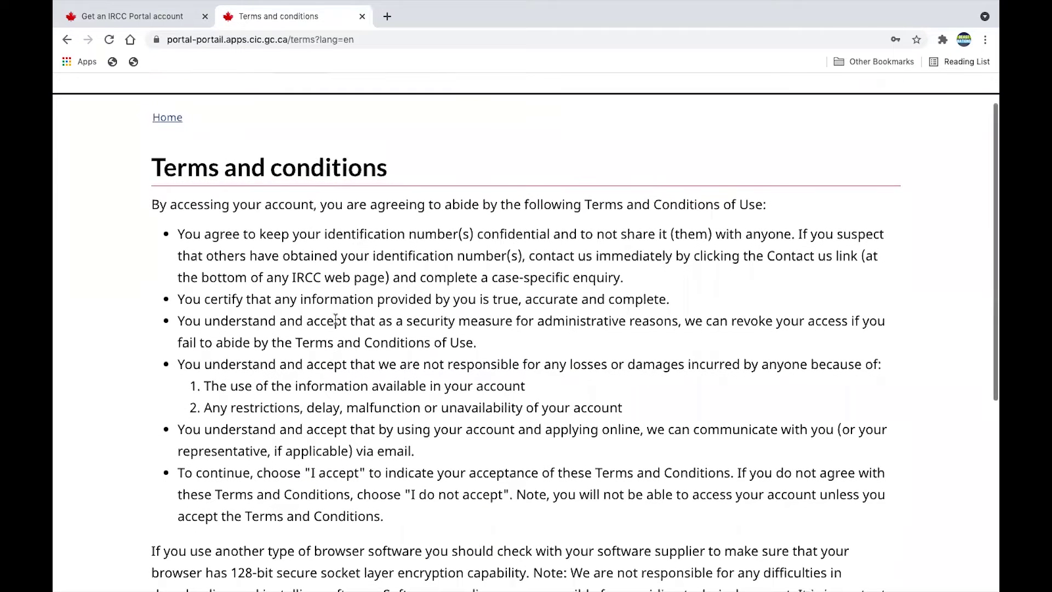
scroll(335, 319, down, 1)
scroll(335, 319, down, 10)
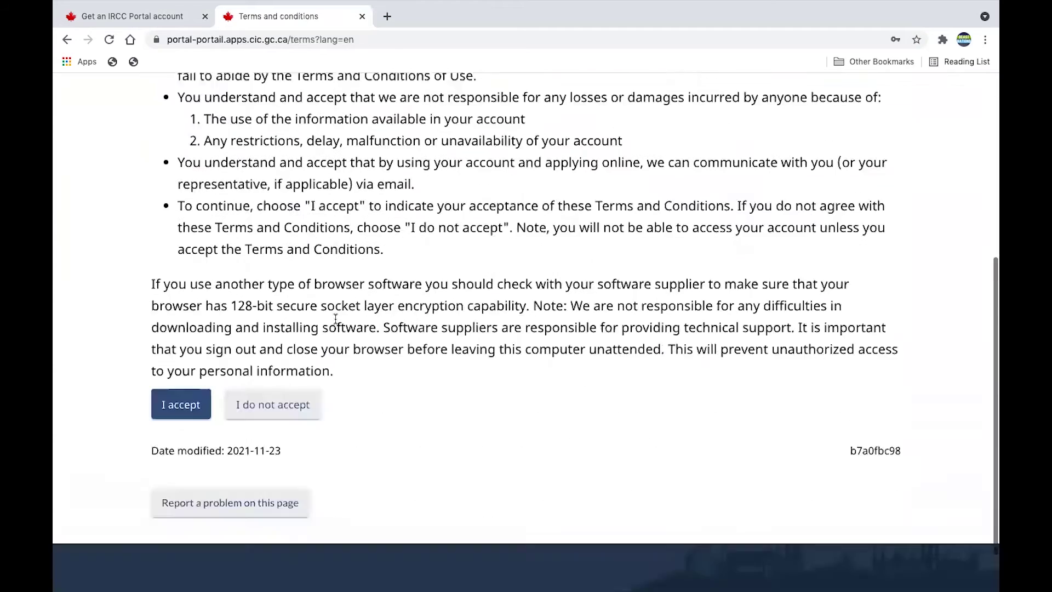
click(183, 349)
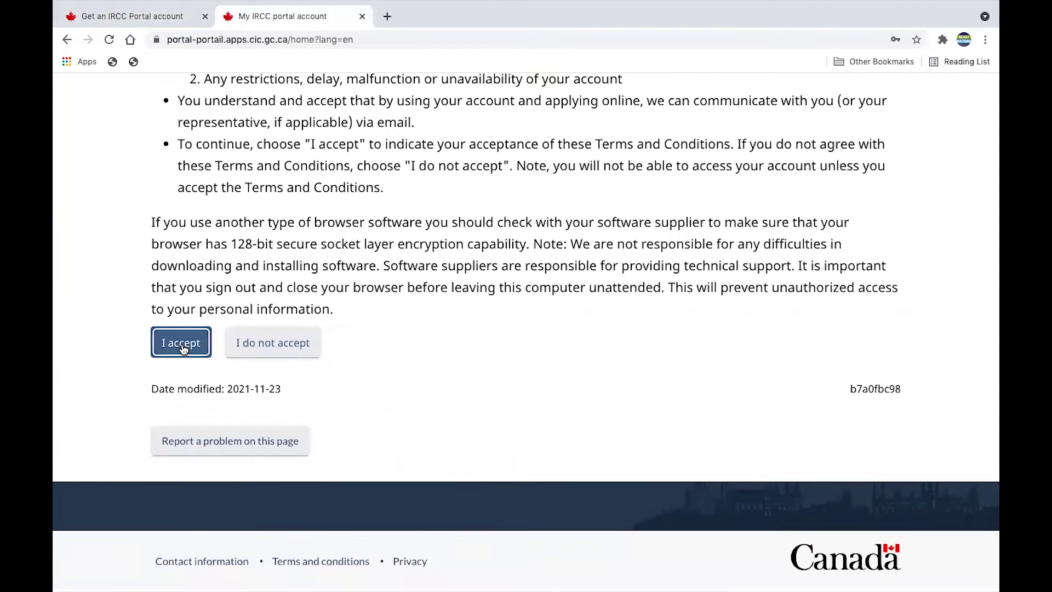
Step: Look over the portal account's application sections and continue the unsubmitted study permit application
scroll(452, 442, down, 5)
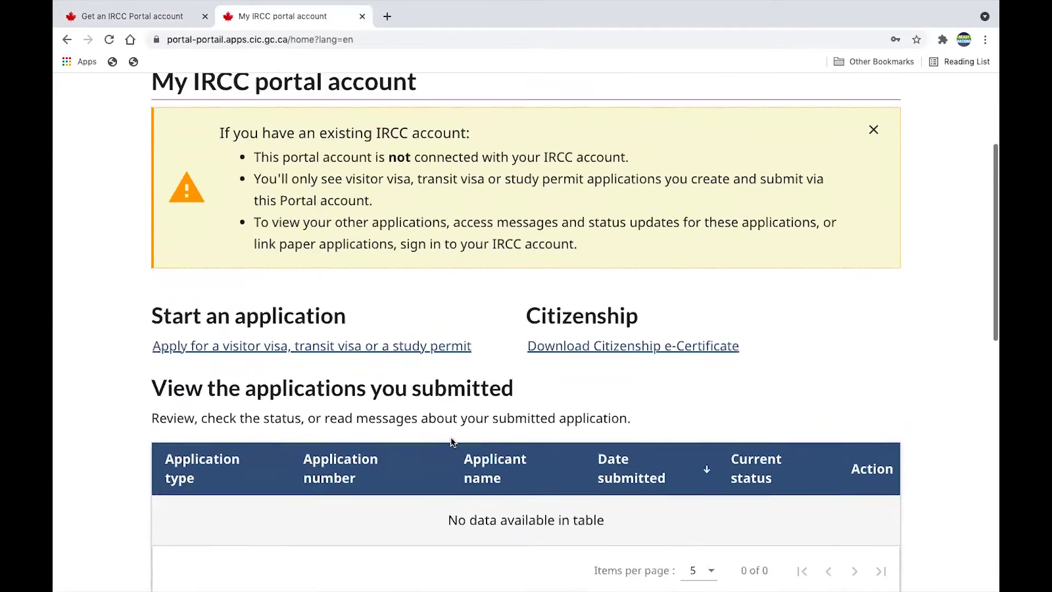
scroll(452, 442, down, 1)
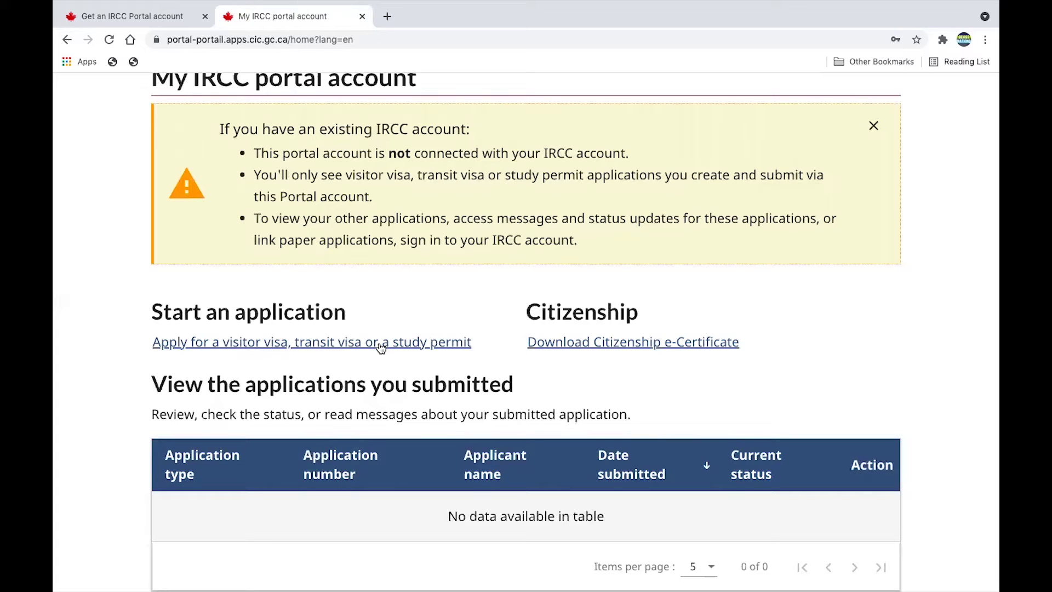
scroll(917, 493, down, 5)
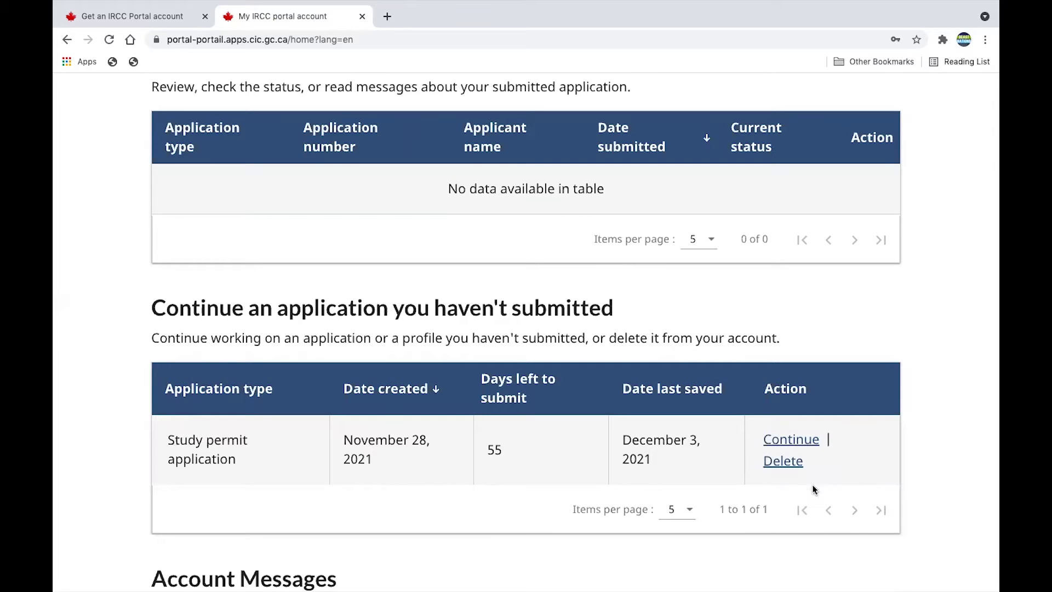
scroll(803, 459, up, 4)
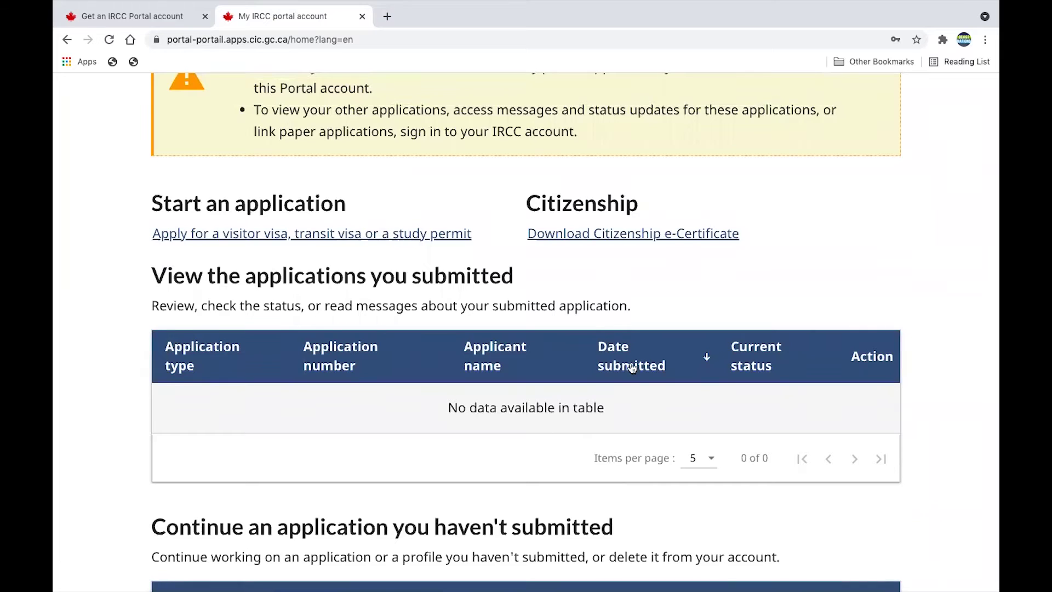
scroll(630, 373, down, 3)
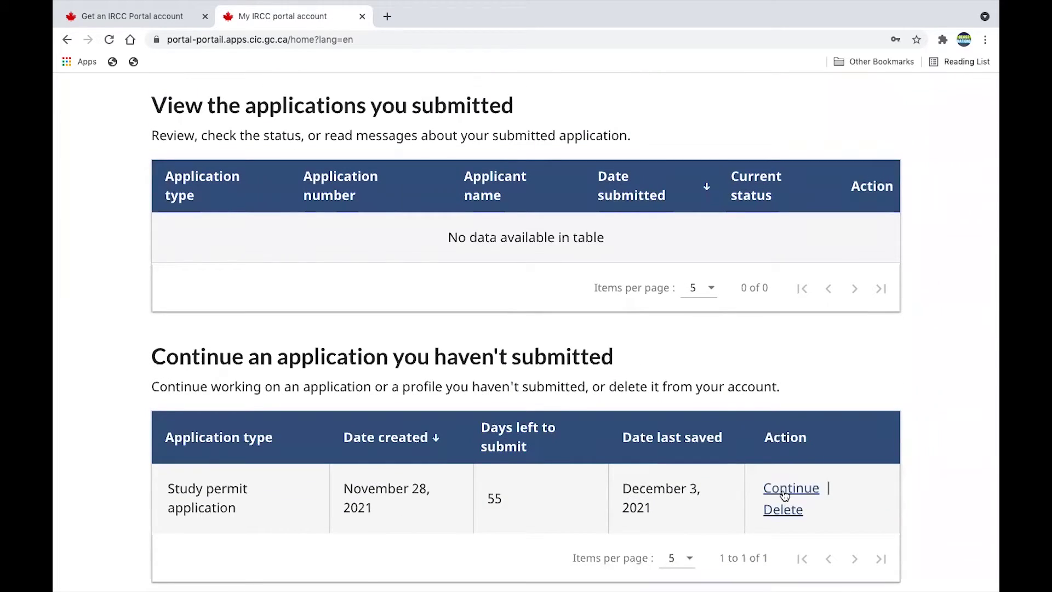
click(785, 490)
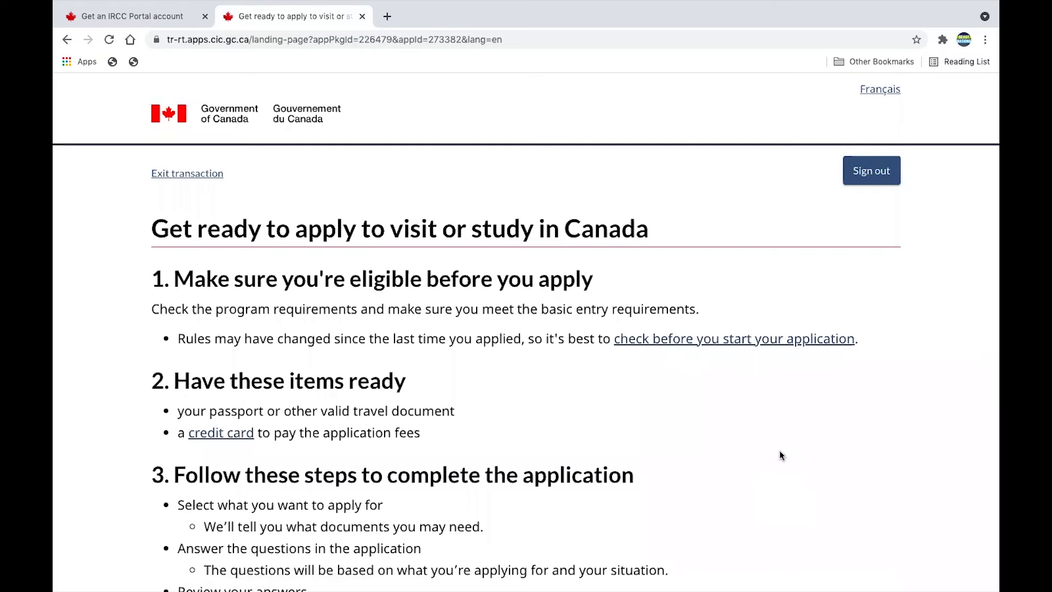
Step: Read the instructions for applying to visit or study in Canada, acknowledge them and start the application
scroll(782, 454, down, 1)
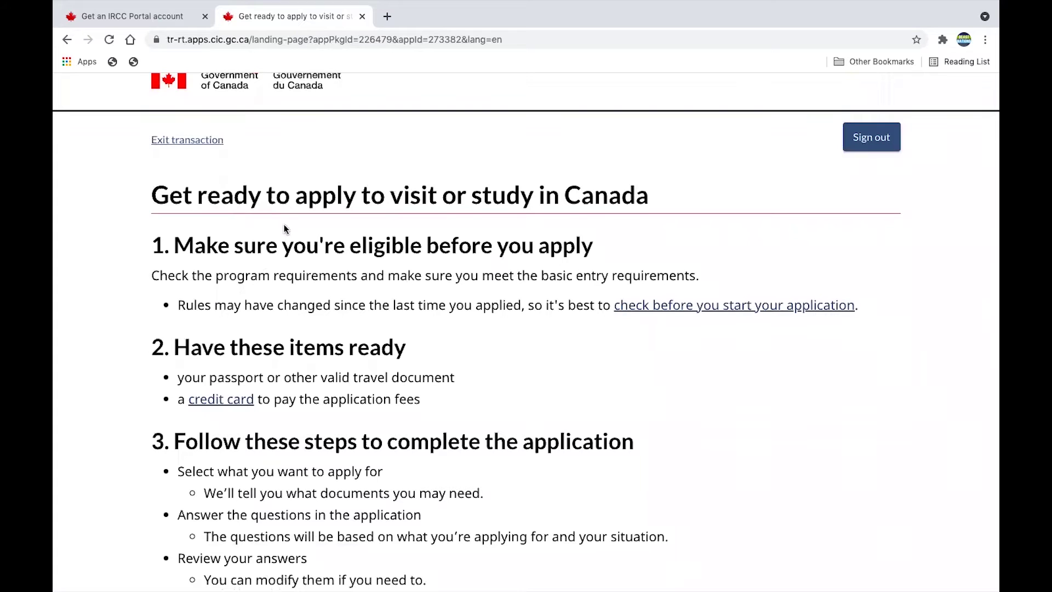
scroll(581, 248, down, 1)
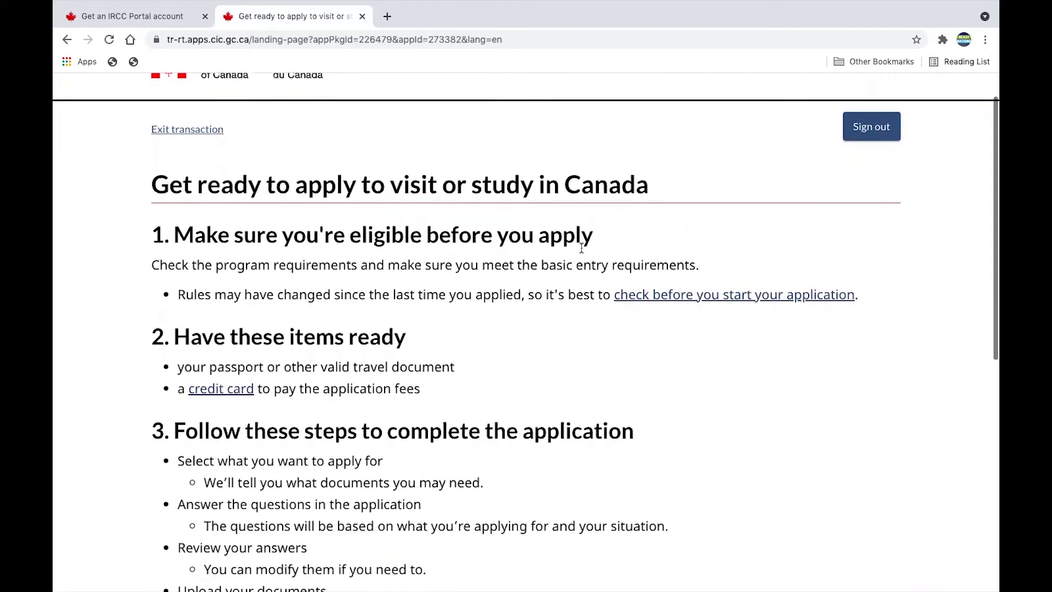
scroll(581, 247, down, 3)
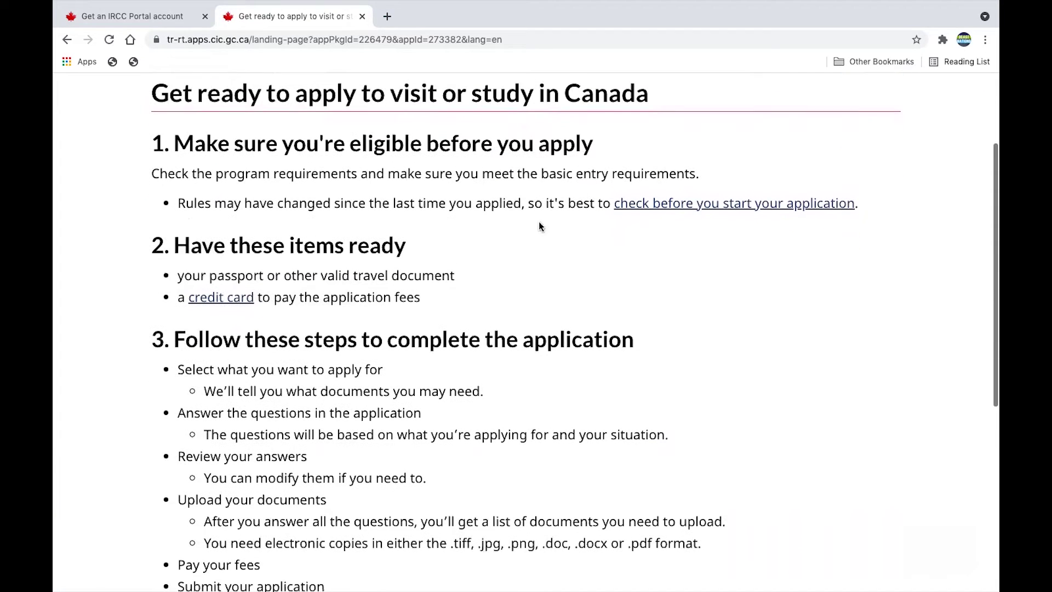
scroll(560, 460, down, 10)
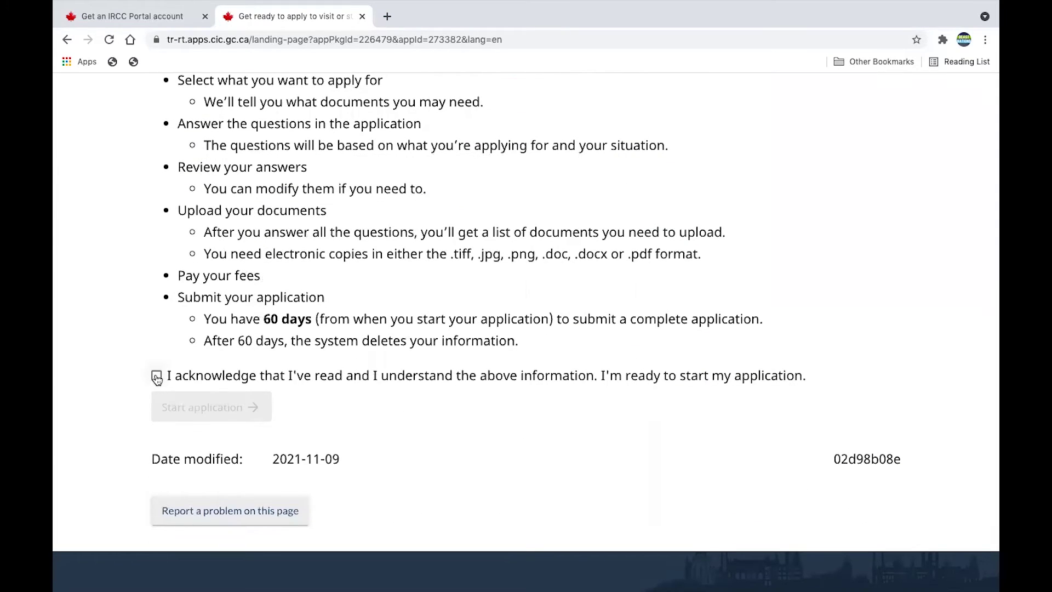
click(156, 377)
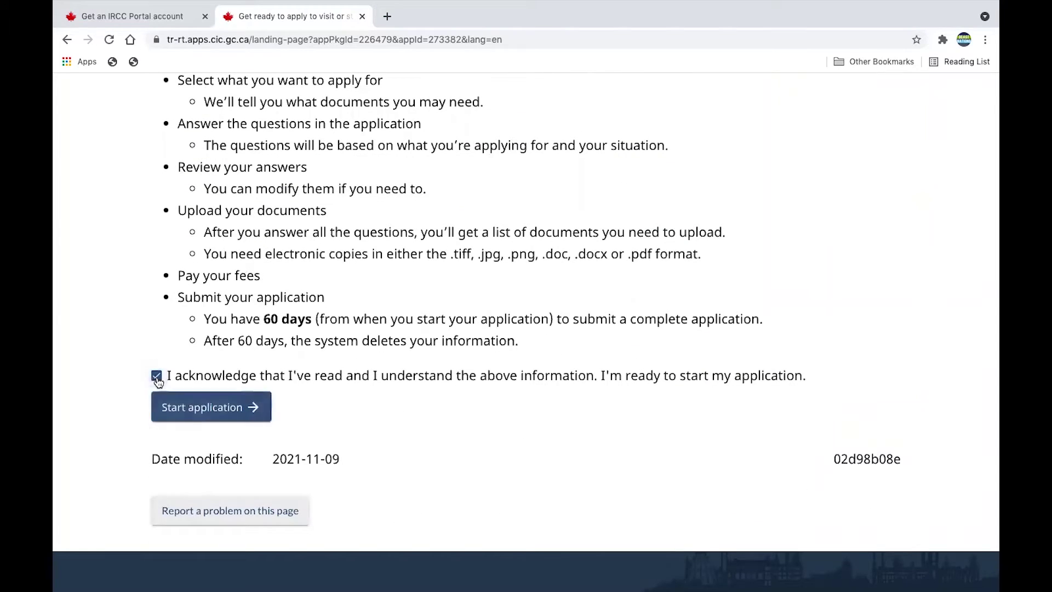
click(200, 411)
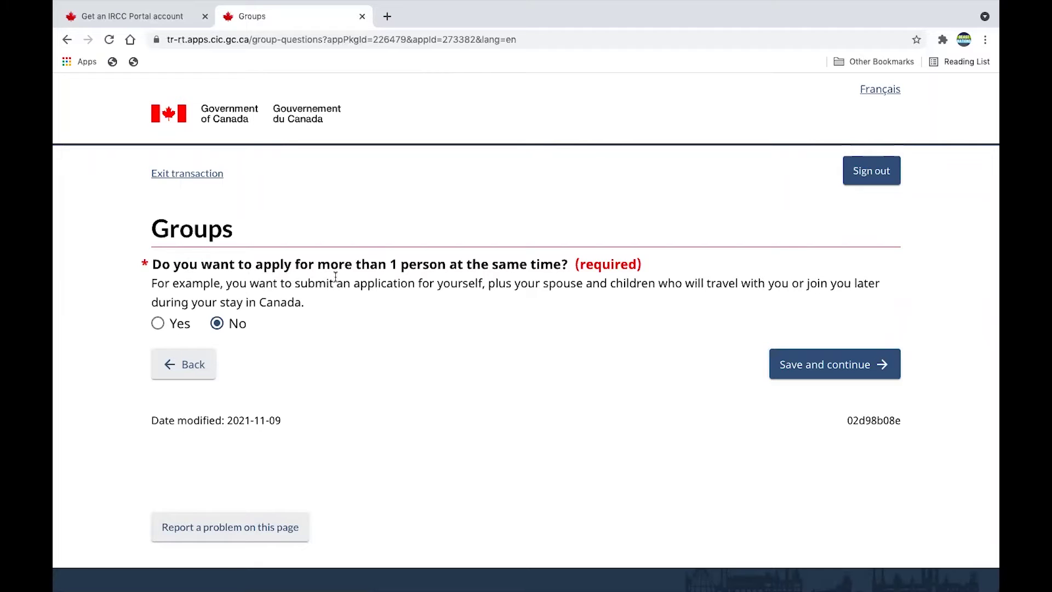
click(157, 325)
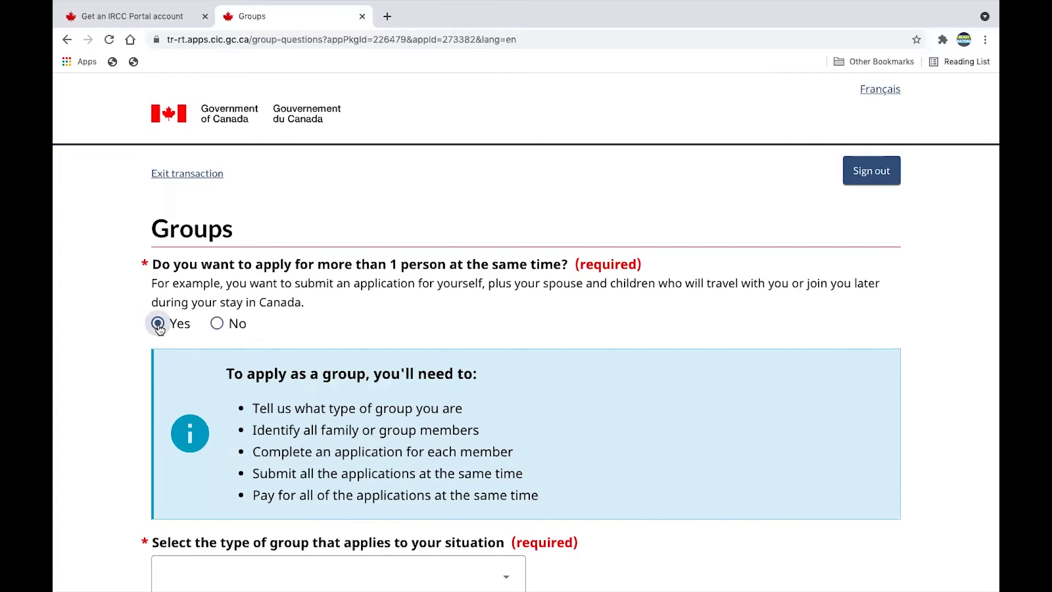
scroll(393, 453, down, 4)
scroll(393, 452, up, 4)
scroll(394, 452, down, 1)
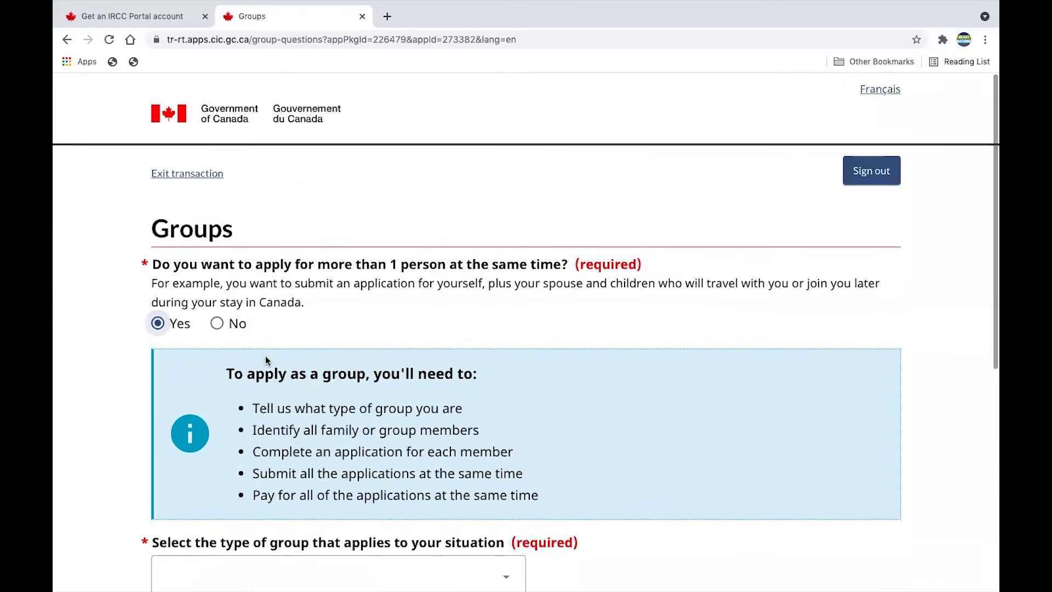
Step: Answer No to applying for more than 1 person at the same time, and save the Groups page
click(218, 325)
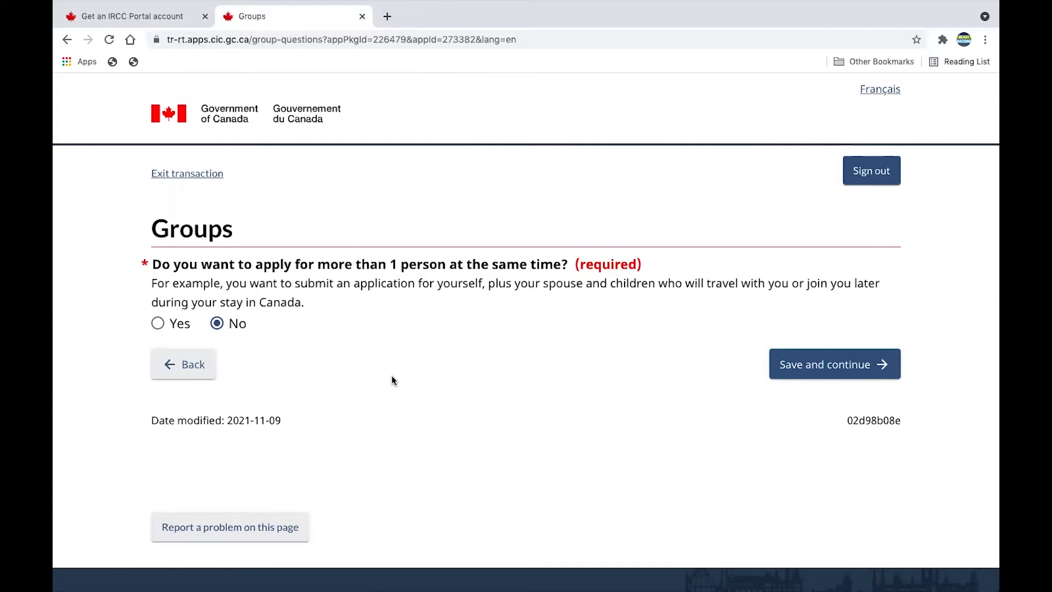
click(812, 374)
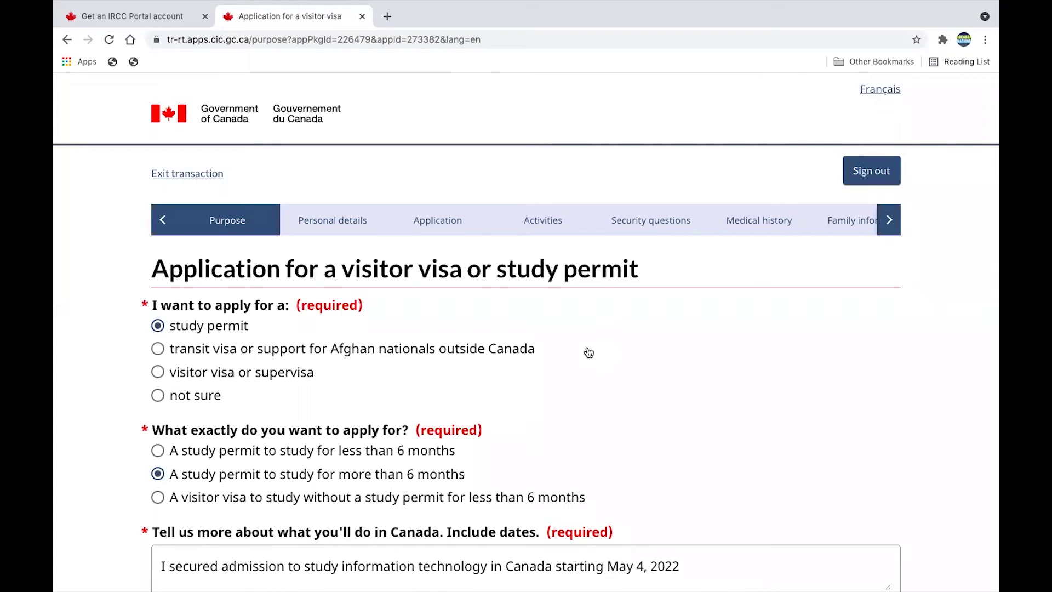
Step: Review the study permit purpose answers and the entry and leaving dates, leave the optional UCI empty, and save the Purpose page
scroll(588, 352, down, 3)
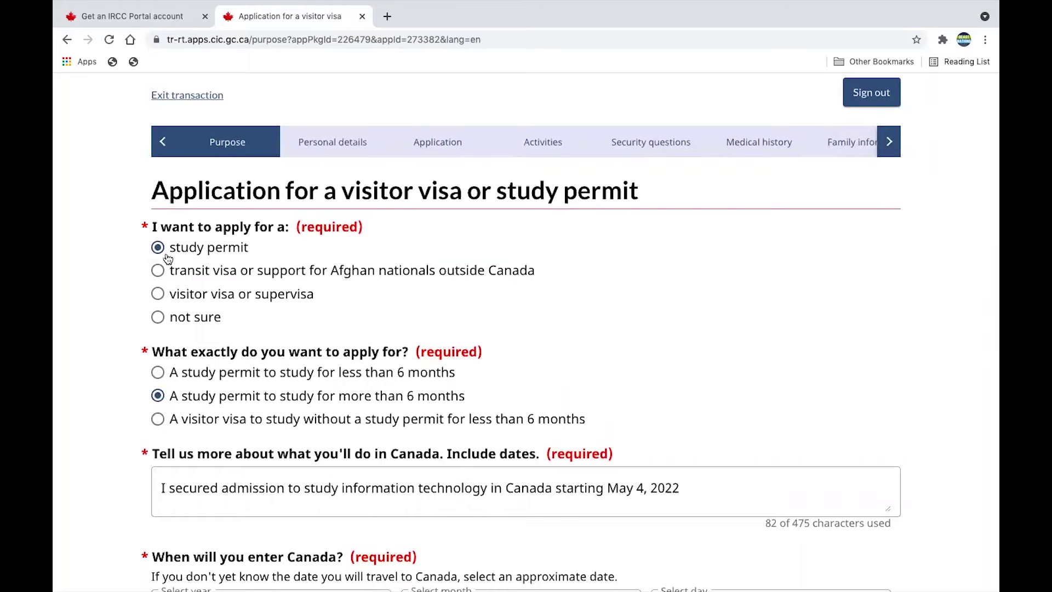
scroll(222, 296, down, 2)
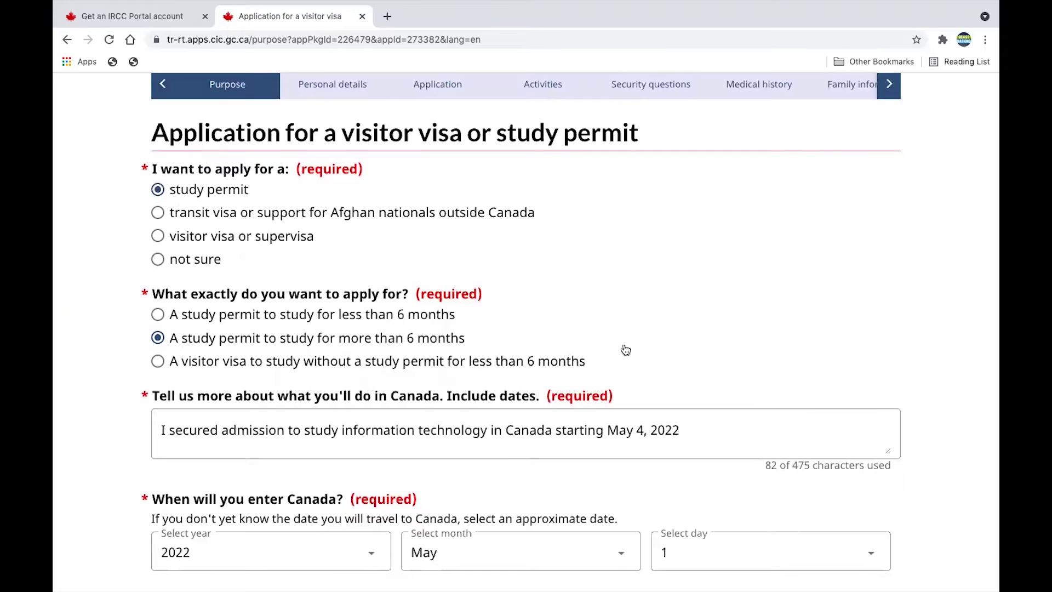
scroll(625, 349, down, 1)
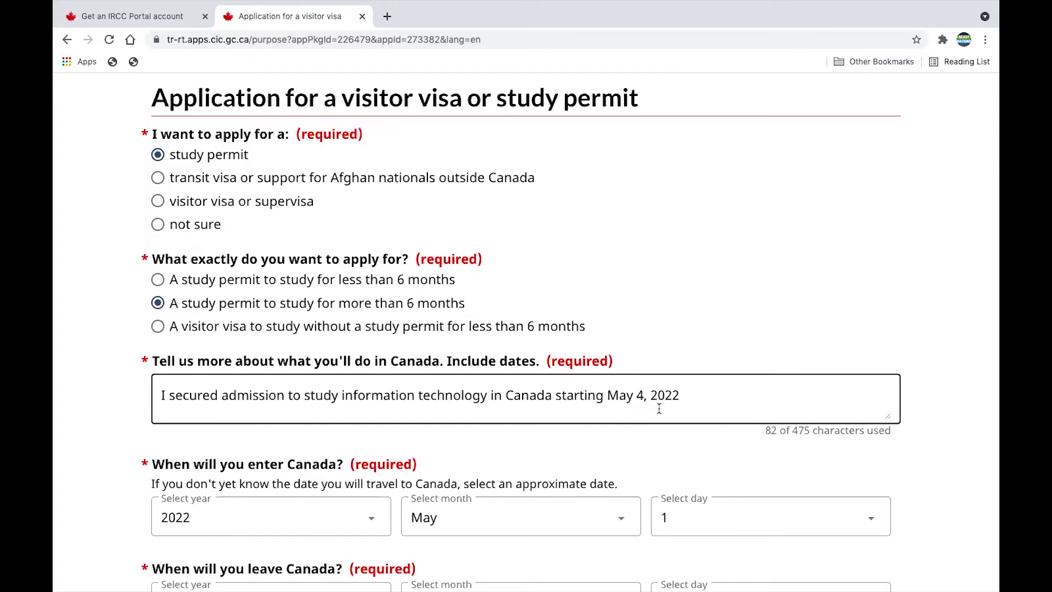
scroll(670, 408, down, 1)
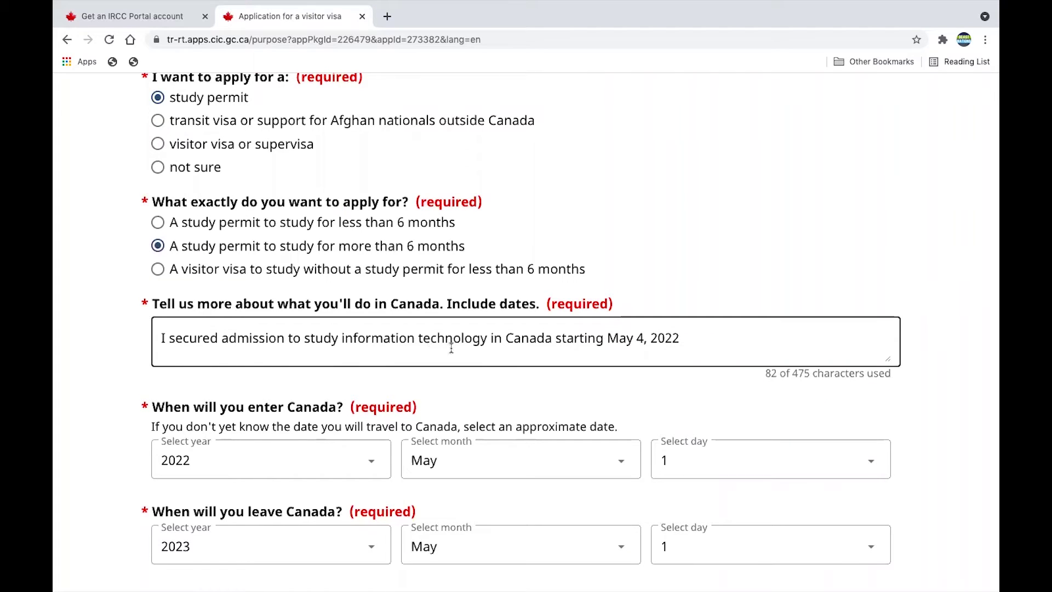
scroll(453, 347, down, 2)
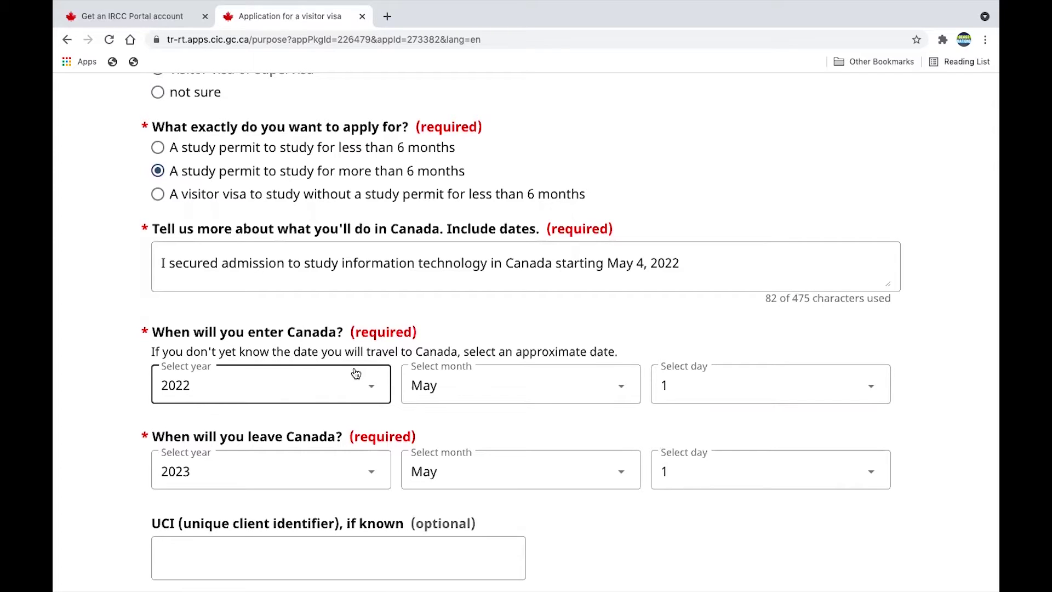
scroll(623, 358, down, 3)
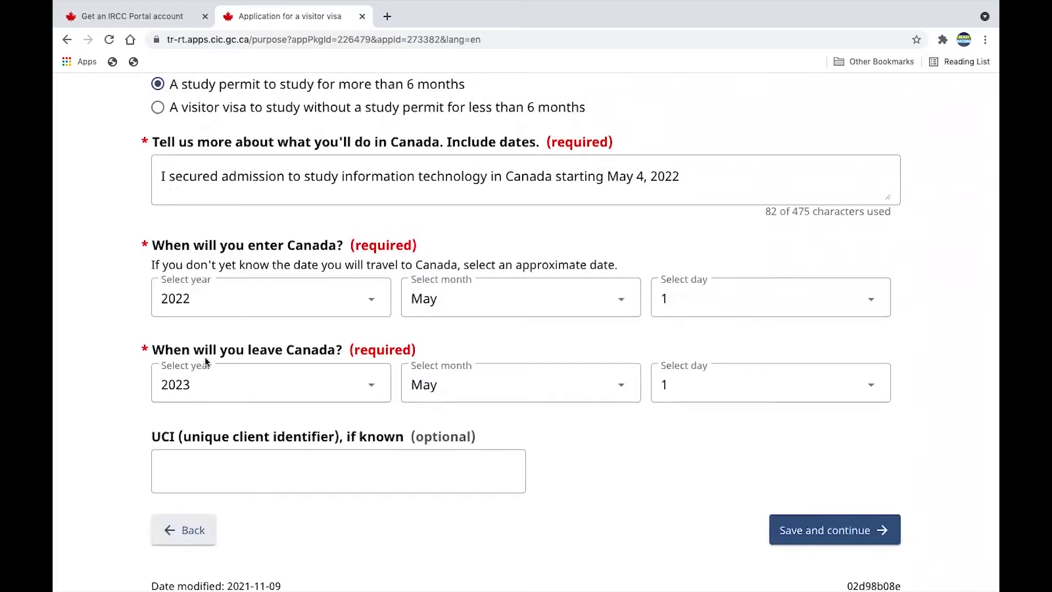
scroll(384, 378, down, 3)
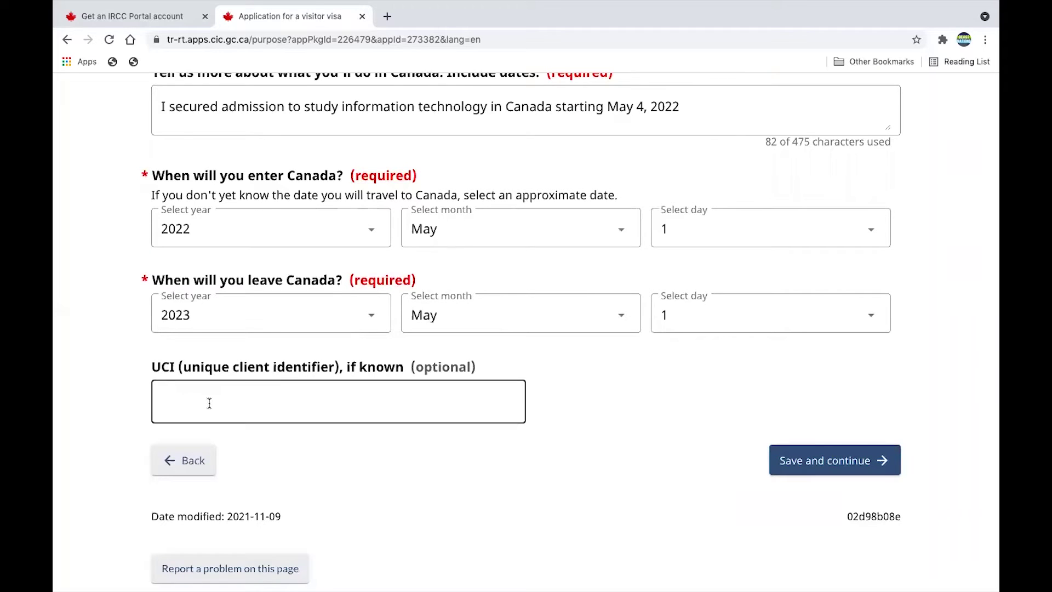
click(289, 403)
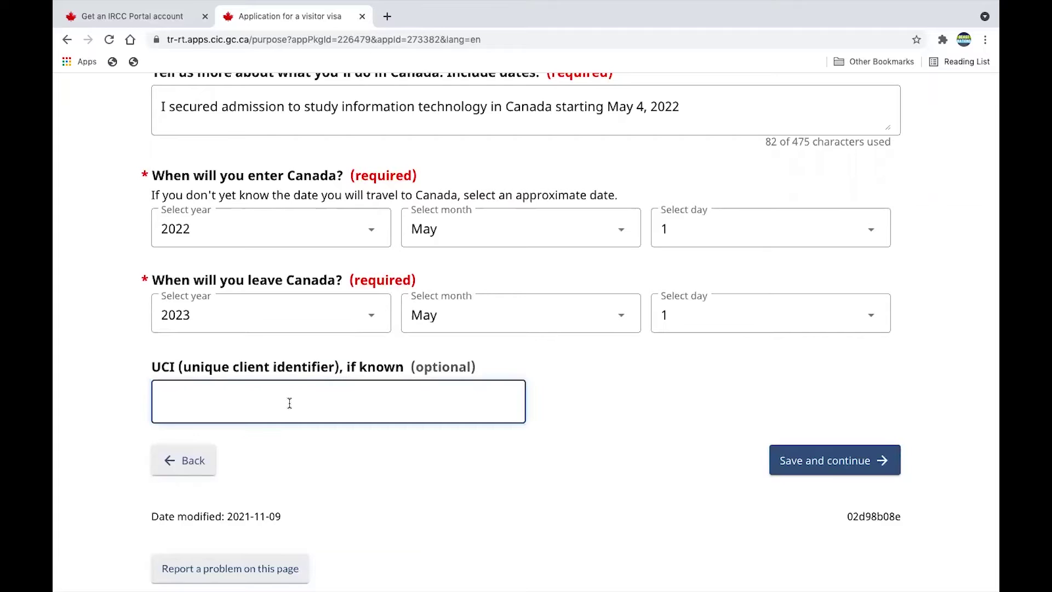
click(784, 461)
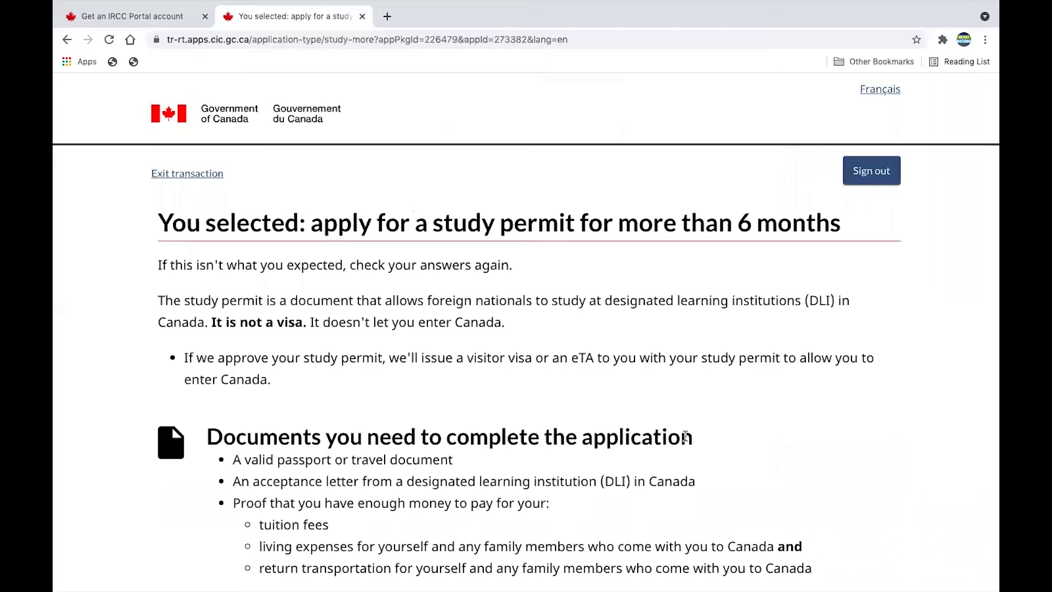
Step: Read the required documents and information for a study permit for more than 6 months, and continue to the application
scroll(685, 435, down, 3)
scroll(685, 435, up, 2)
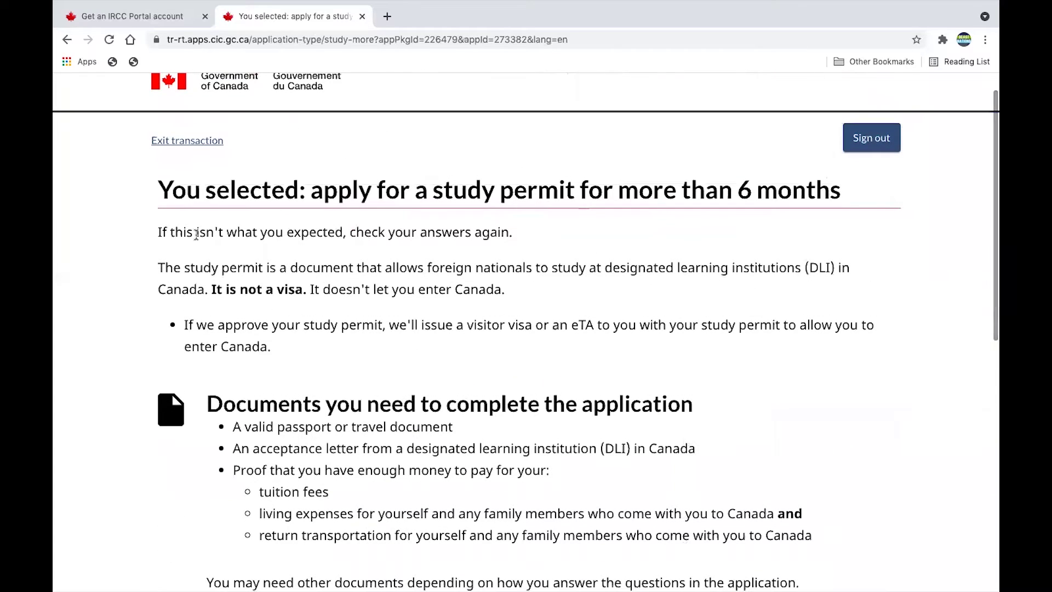
drag(256, 185, 831, 201)
scroll(771, 468, down, 3)
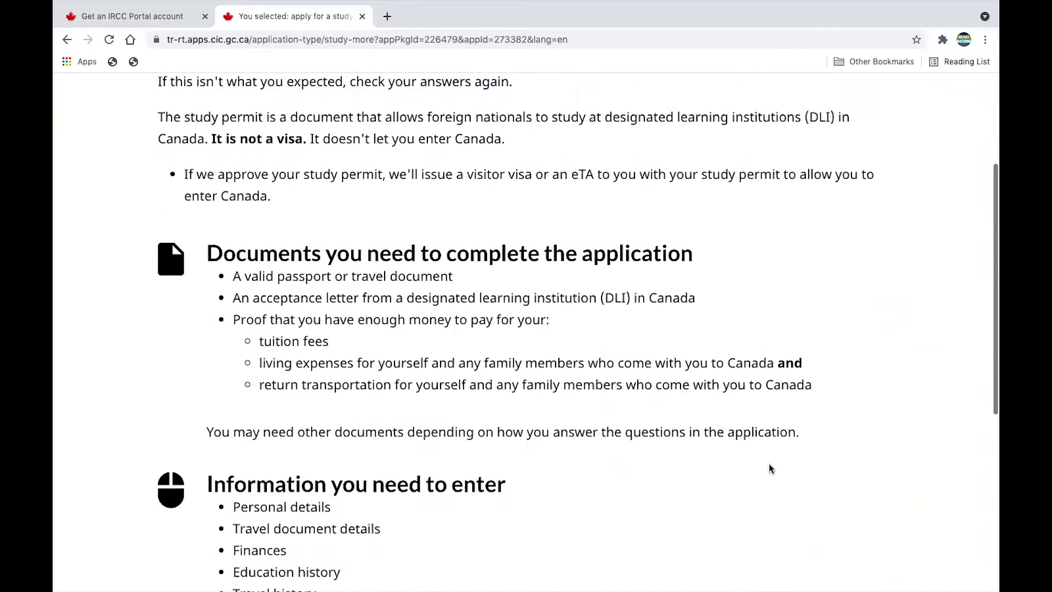
scroll(482, 197, up, 2)
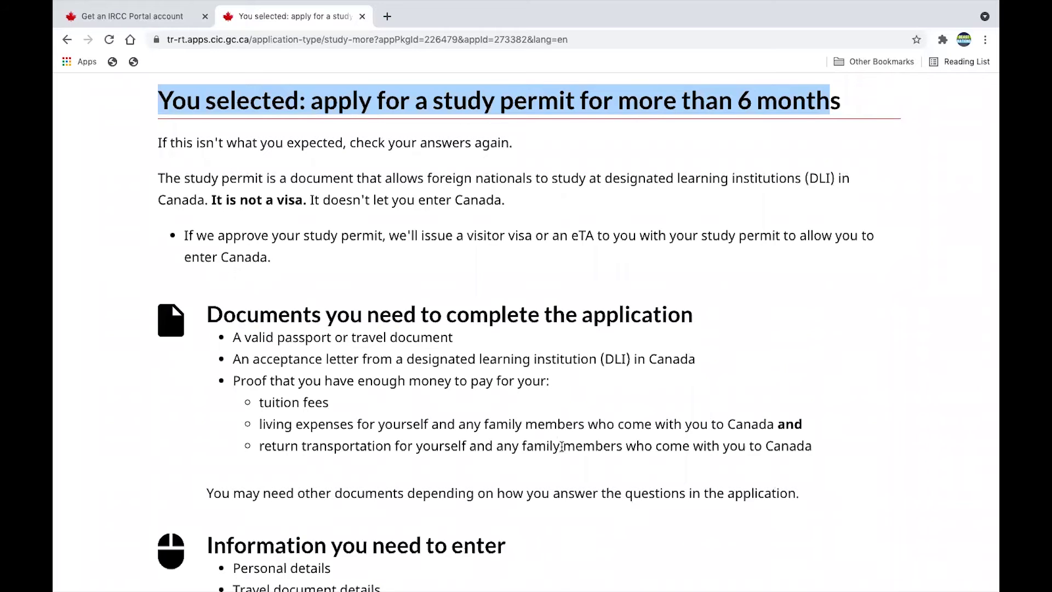
scroll(562, 447, down, 6)
scroll(562, 446, down, 2)
click(803, 397)
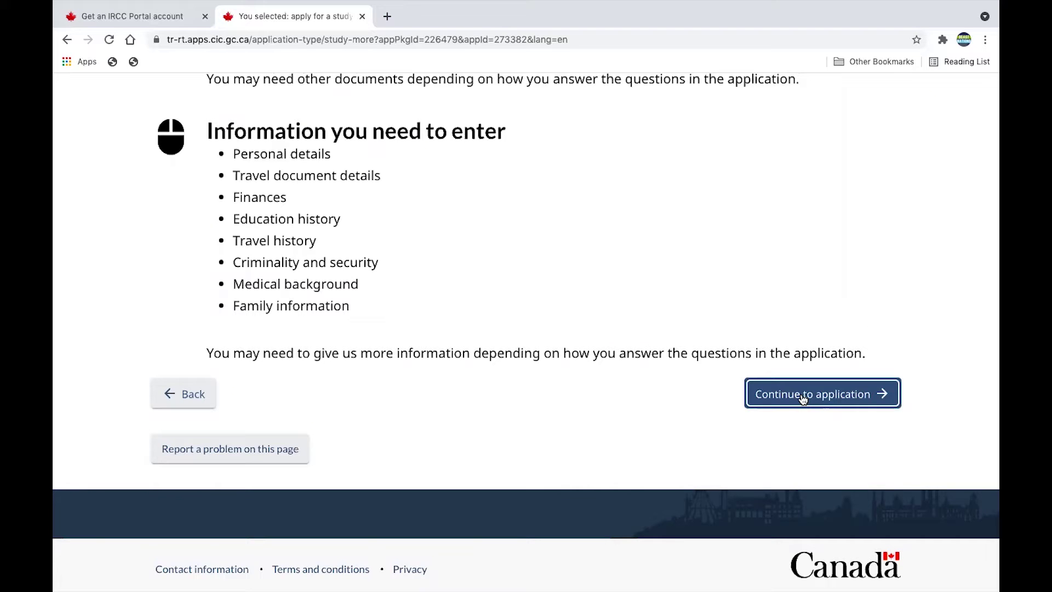
click(793, 396)
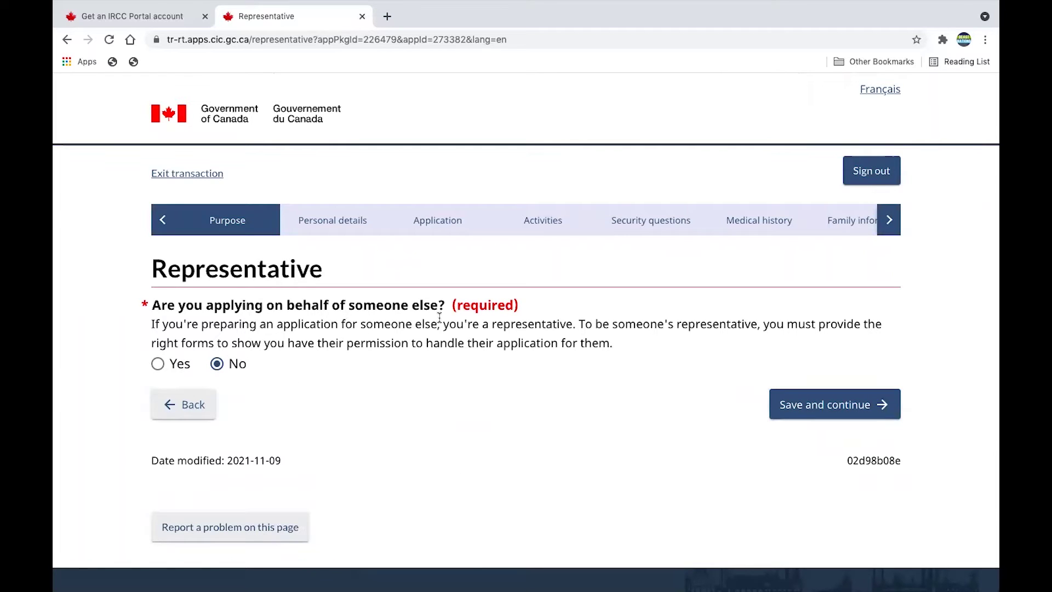
Step: Check the representative questions shown for Yes, answer No to applying on behalf of someone else, and save the Representative page
scroll(445, 458, down, 1)
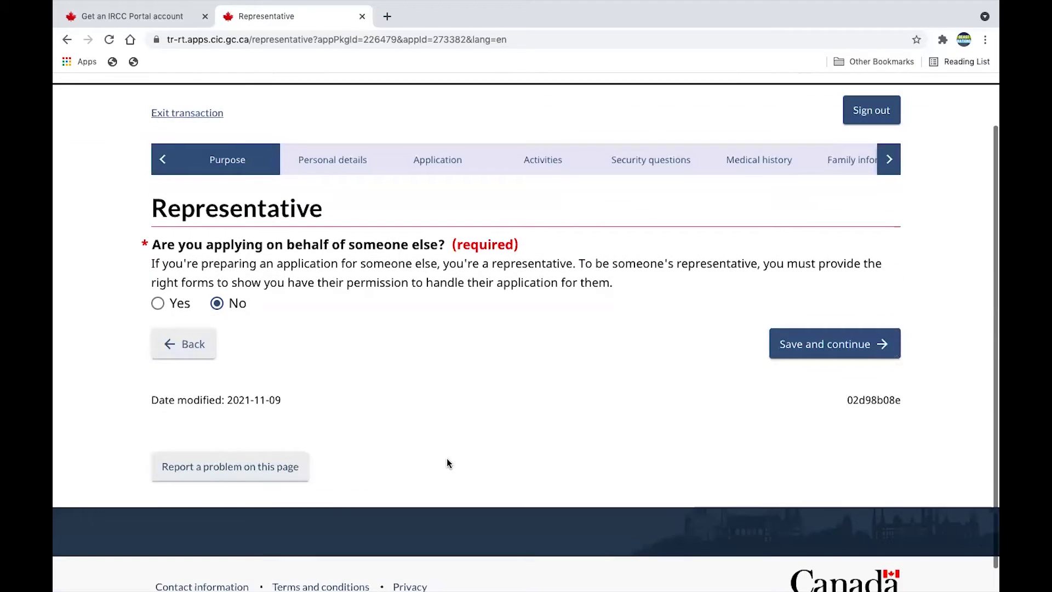
click(158, 305)
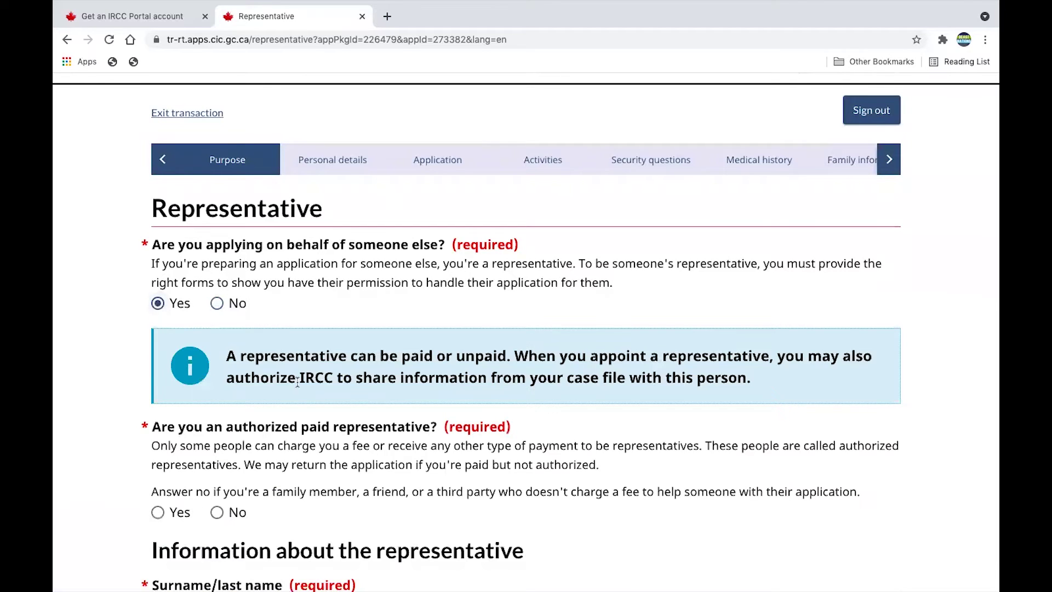
scroll(330, 432, down, 3)
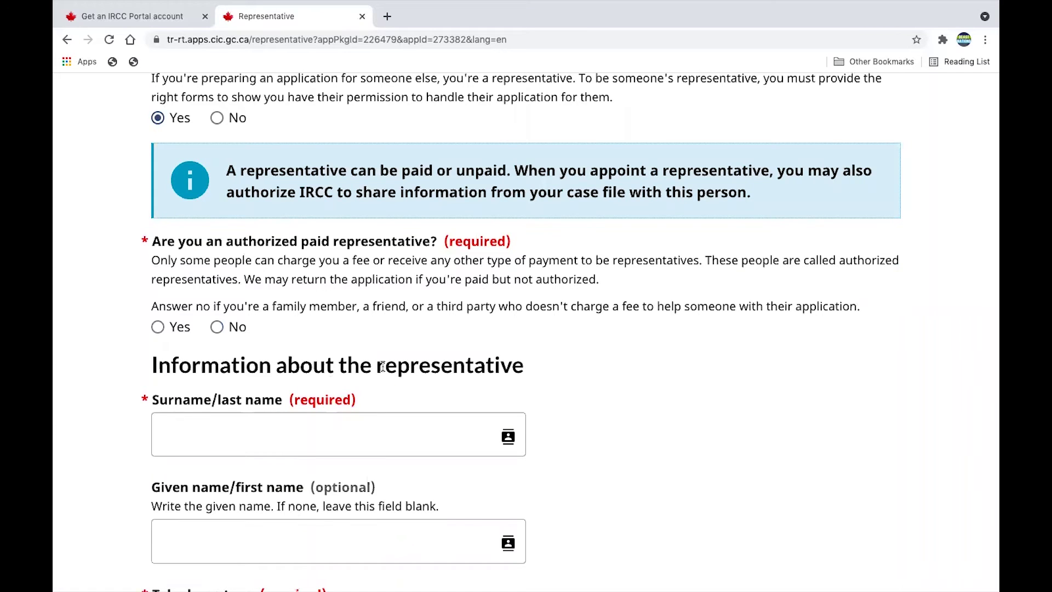
scroll(383, 366, up, 4)
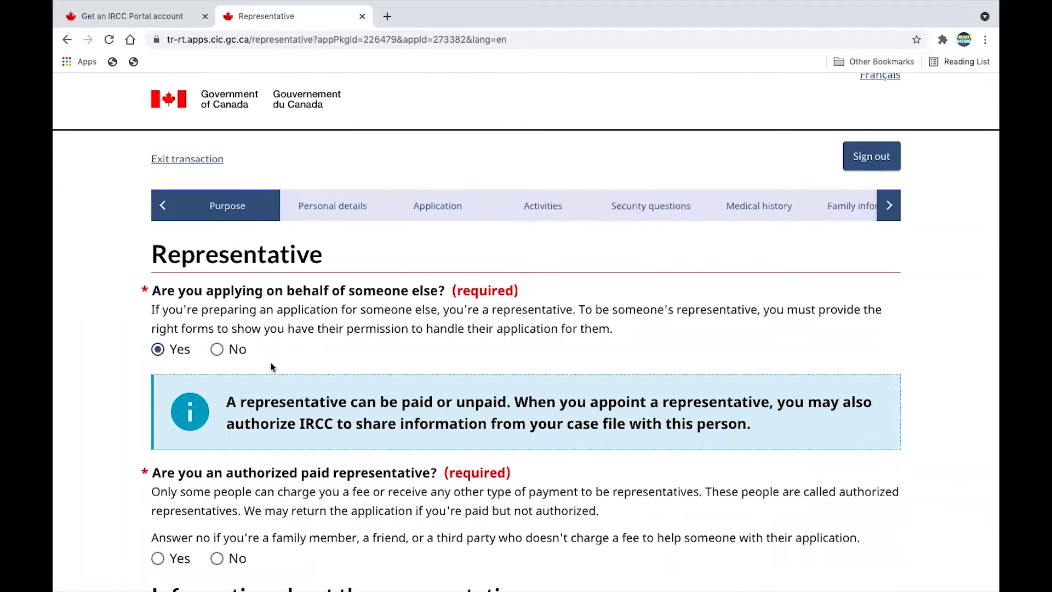
click(217, 354)
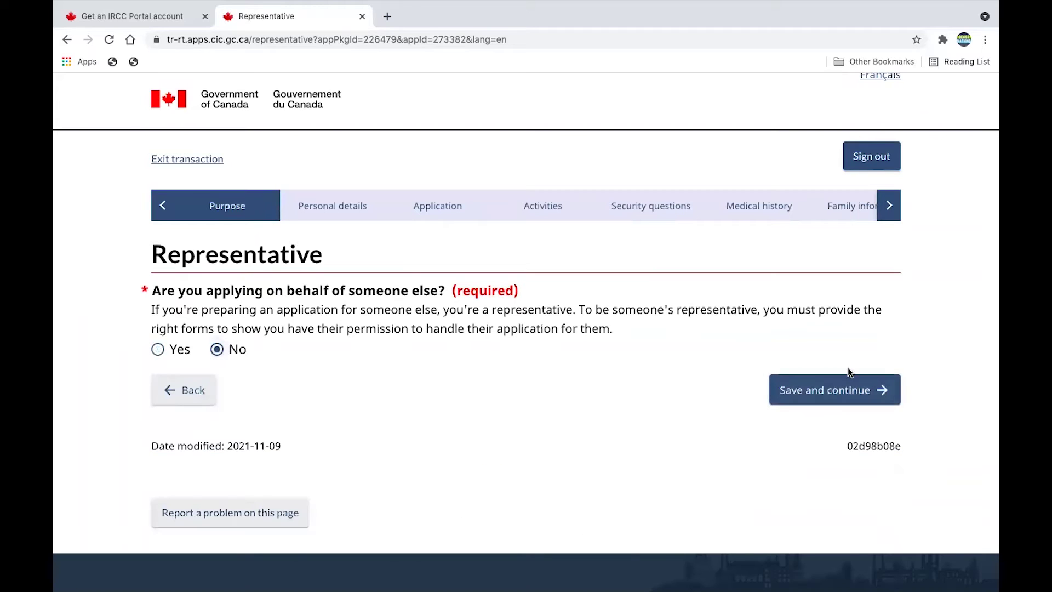
click(840, 387)
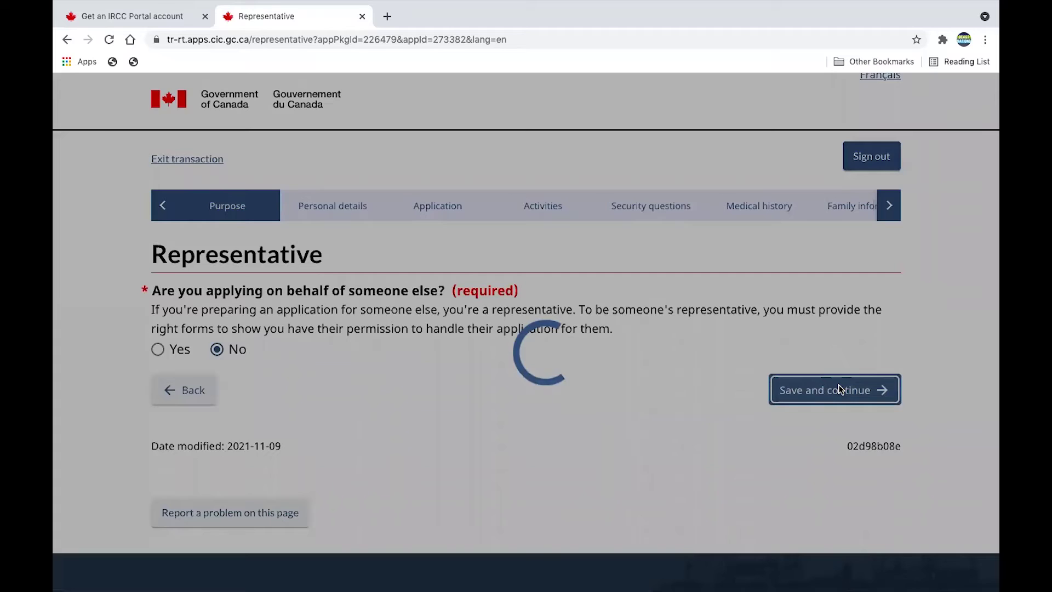
Step: Review the applicant's surname, given name, date of birth and gender, and save the travel document information page
scroll(840, 389, down, 1)
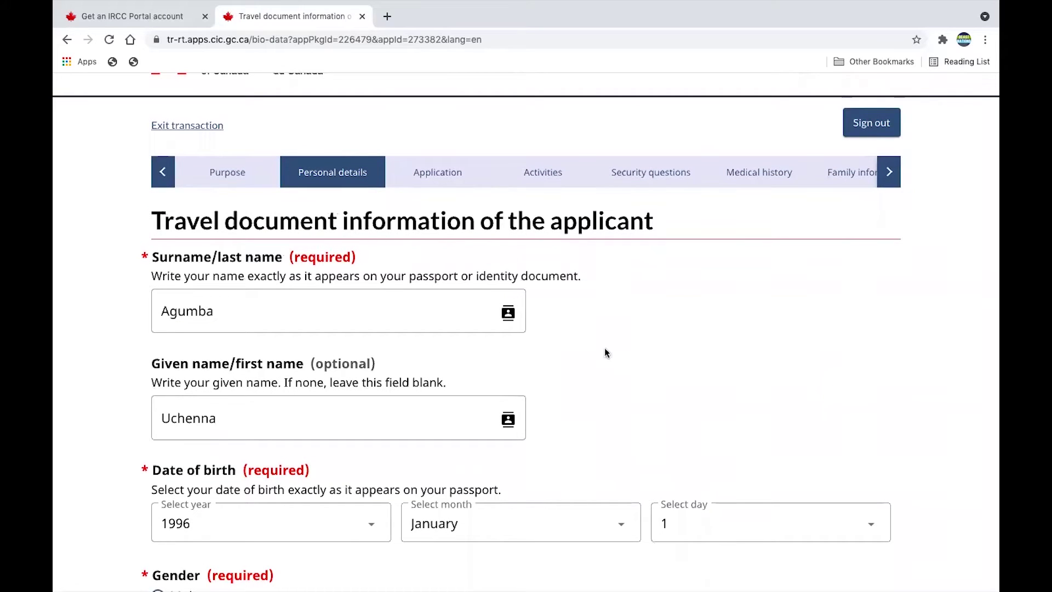
scroll(606, 363, down, 1)
scroll(300, 261, down, 1)
scroll(314, 330, down, 1)
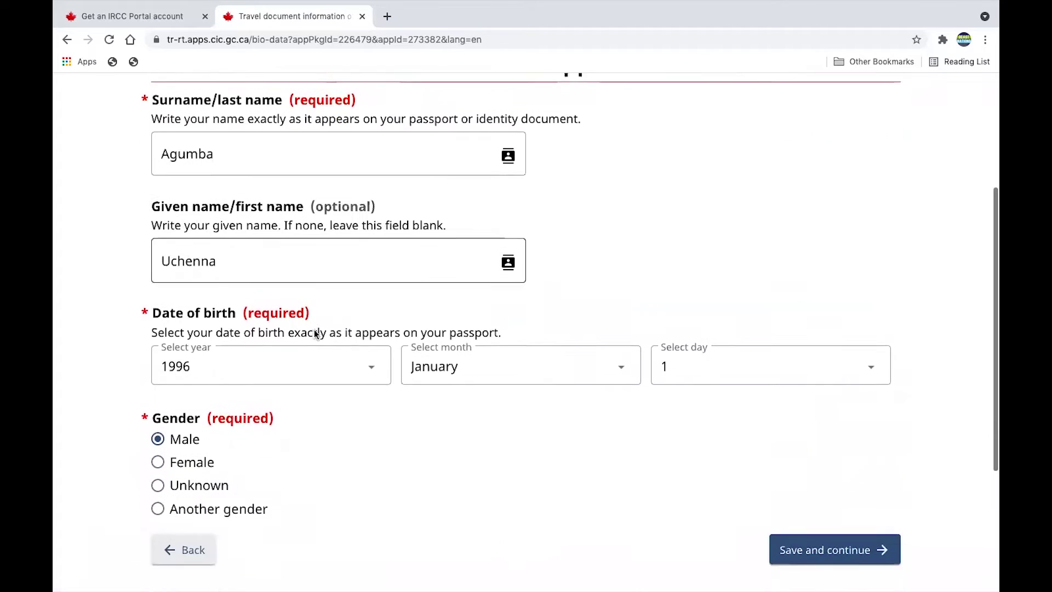
scroll(317, 429, down, 1)
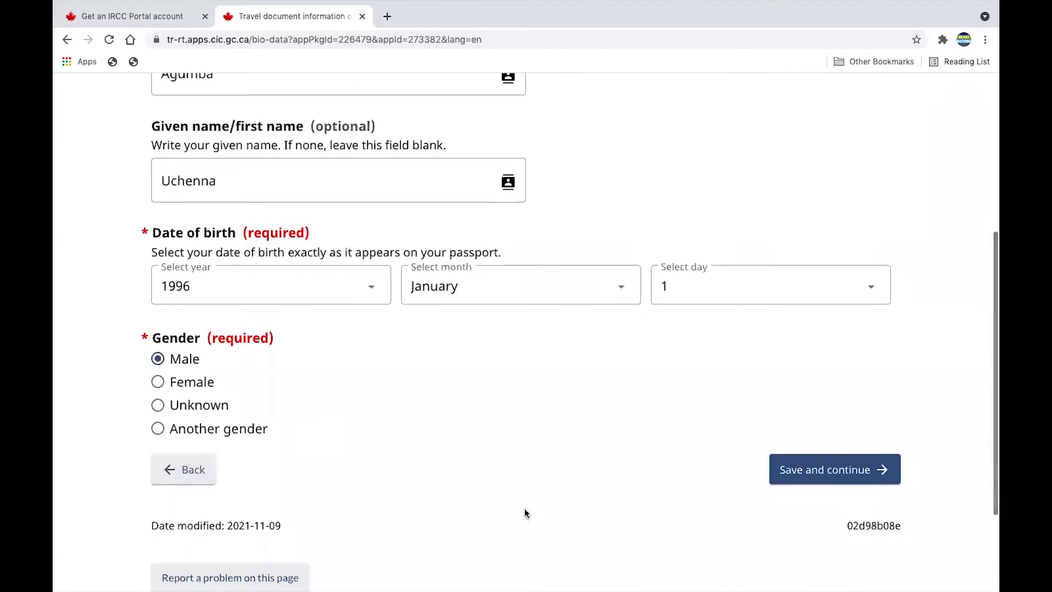
click(818, 468)
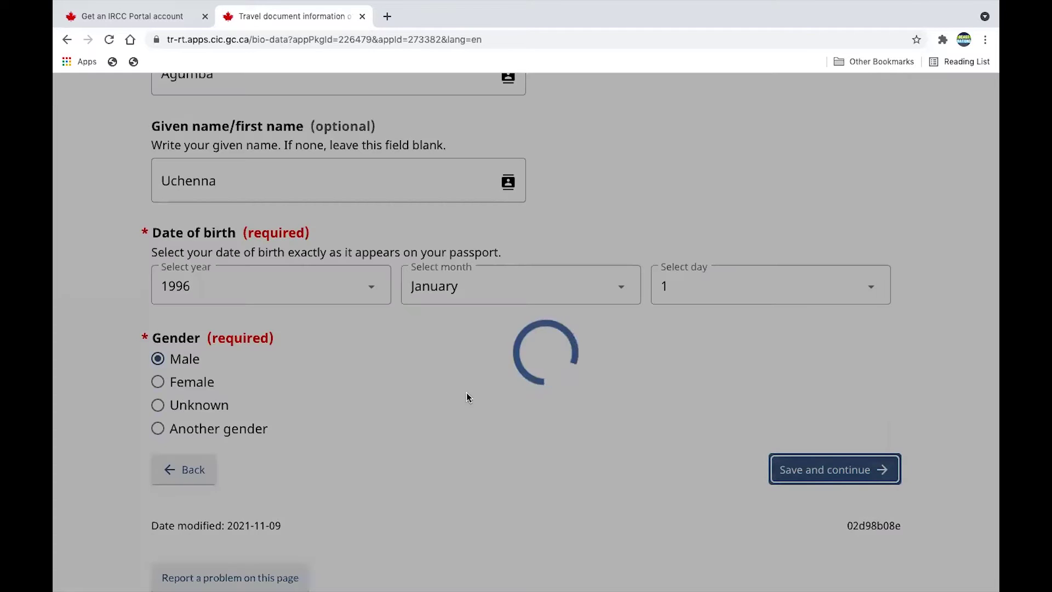
Step: Review the travel document type, kind of passport, country code, nationality and both passport number fields
scroll(465, 392, down, 2)
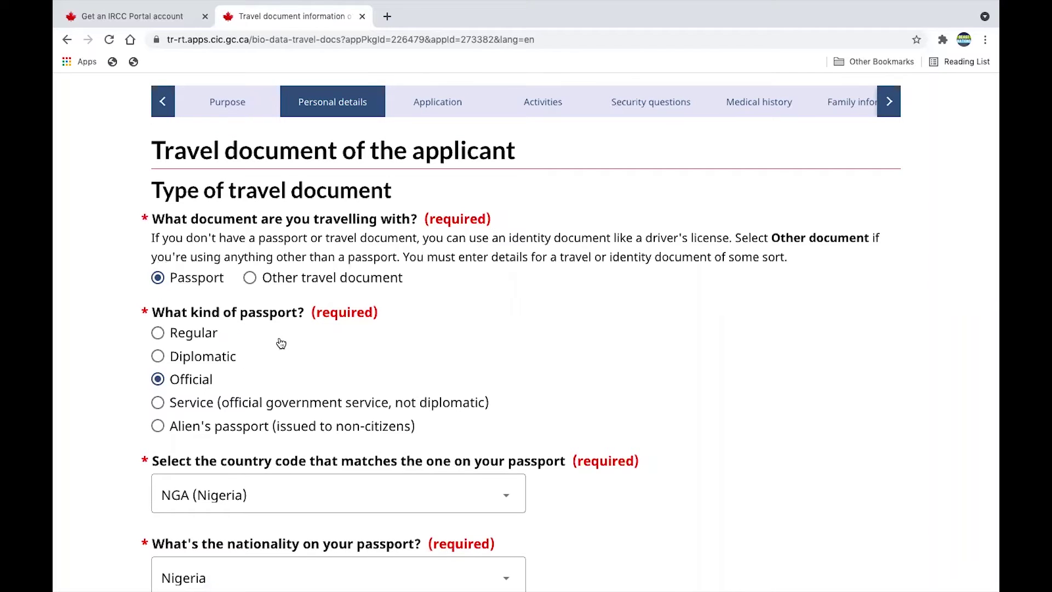
scroll(288, 379, down, 1)
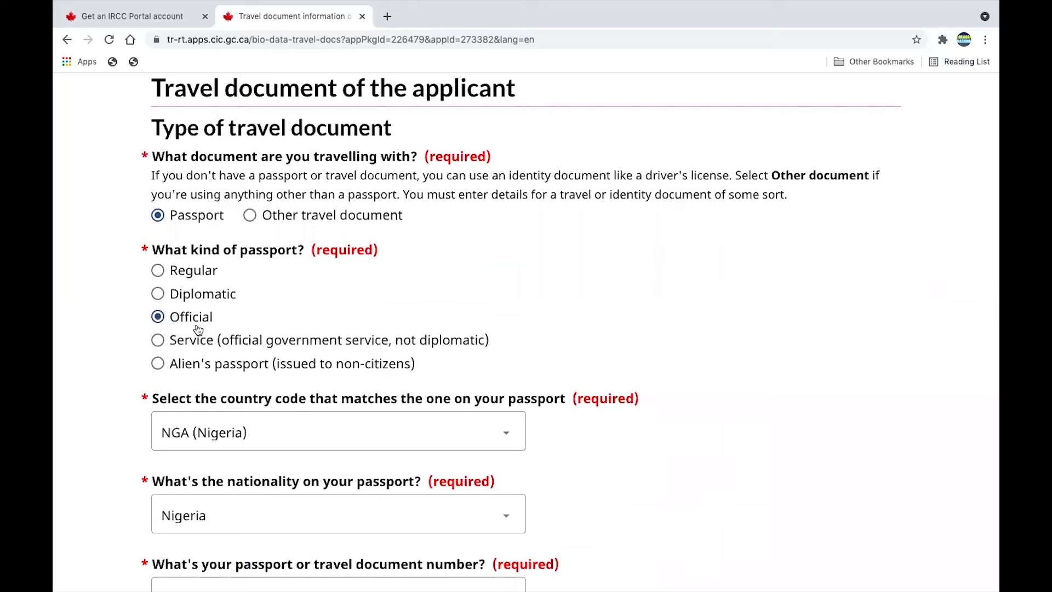
scroll(258, 335, down, 1)
scroll(258, 332, down, 1)
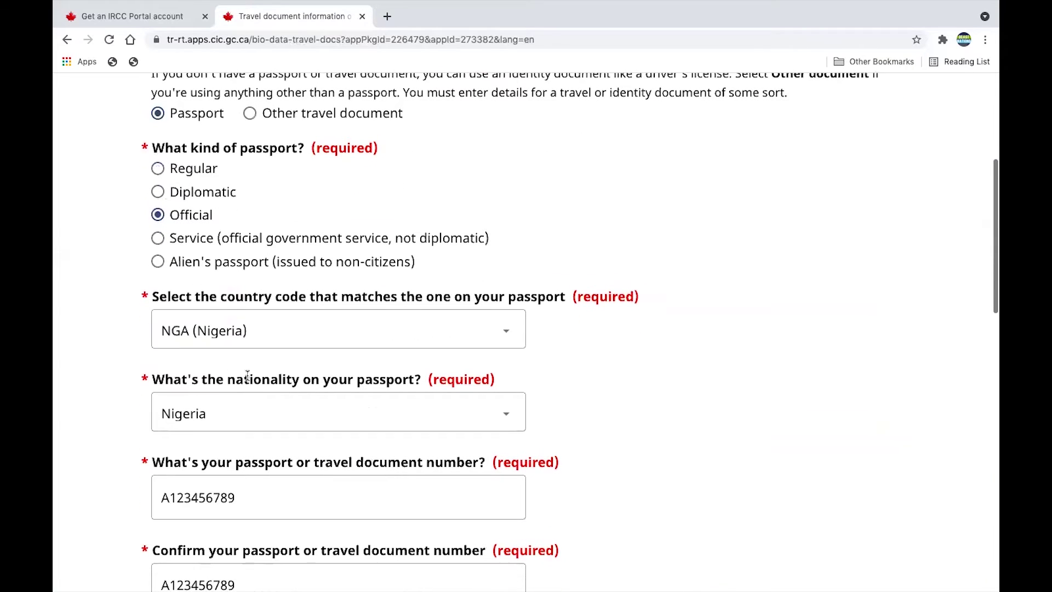
scroll(252, 356, down, 1)
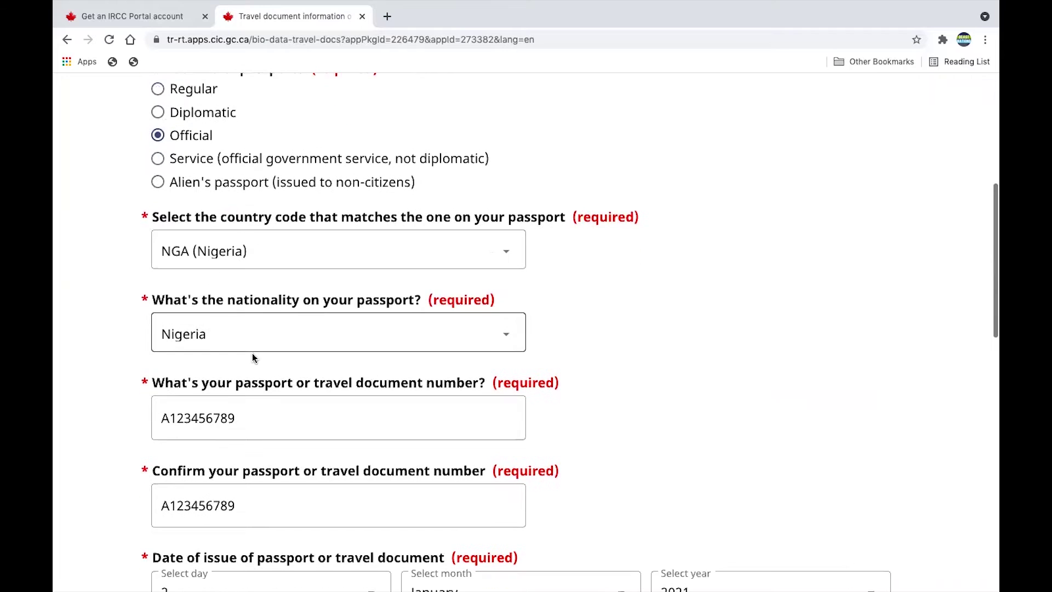
scroll(238, 343, down, 2)
click(235, 340)
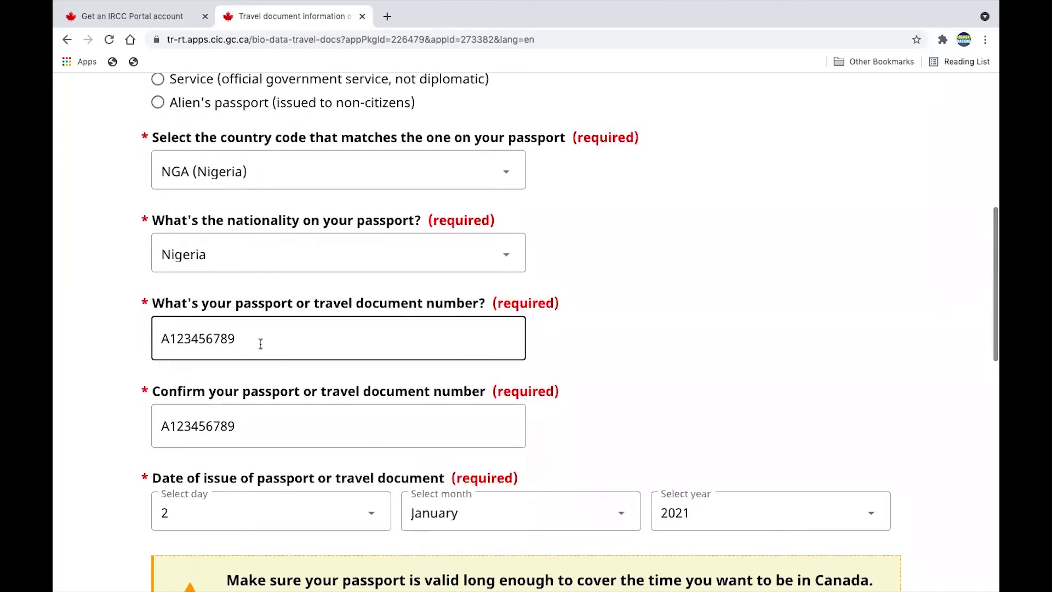
scroll(258, 345, down, 2)
click(260, 343)
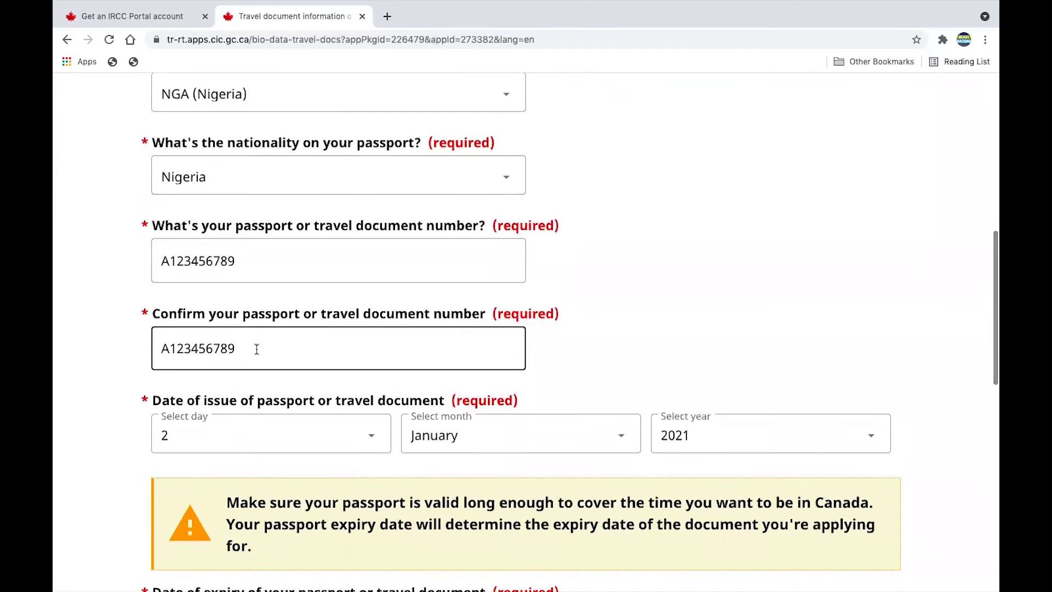
Step: Check the passport's issue and expiry dates and read the notice about how long the passport must be valid
scroll(258, 348, down, 2)
click(258, 357)
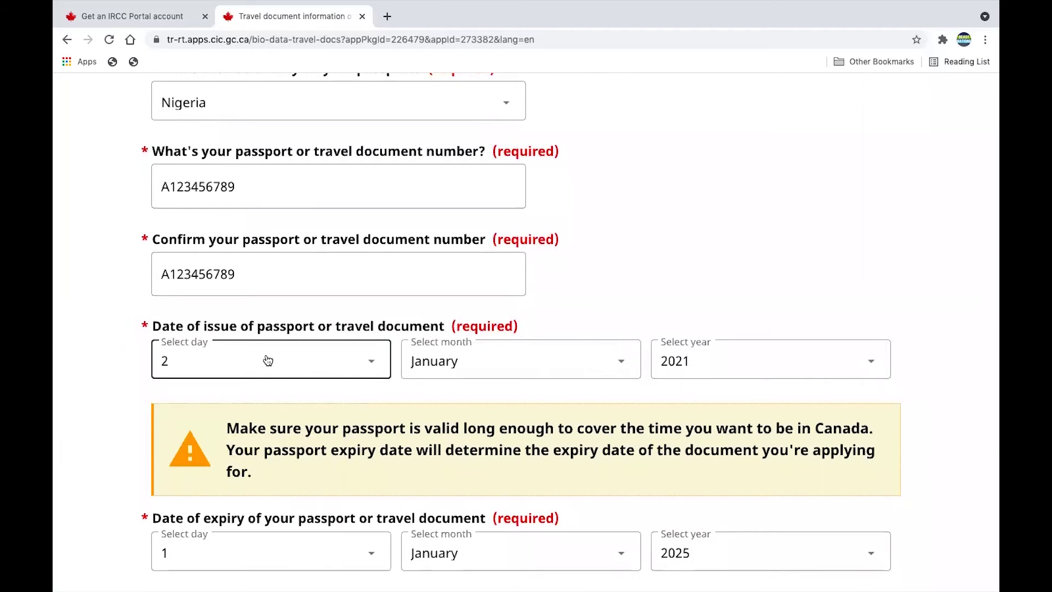
scroll(268, 360, down, 3)
click(271, 457)
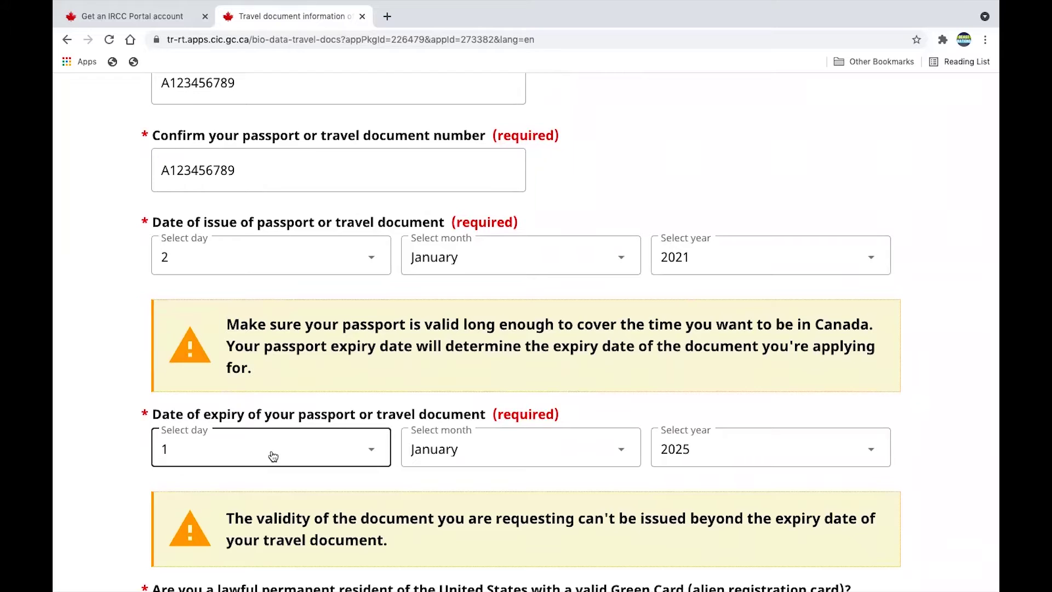
drag(281, 384, 225, 323)
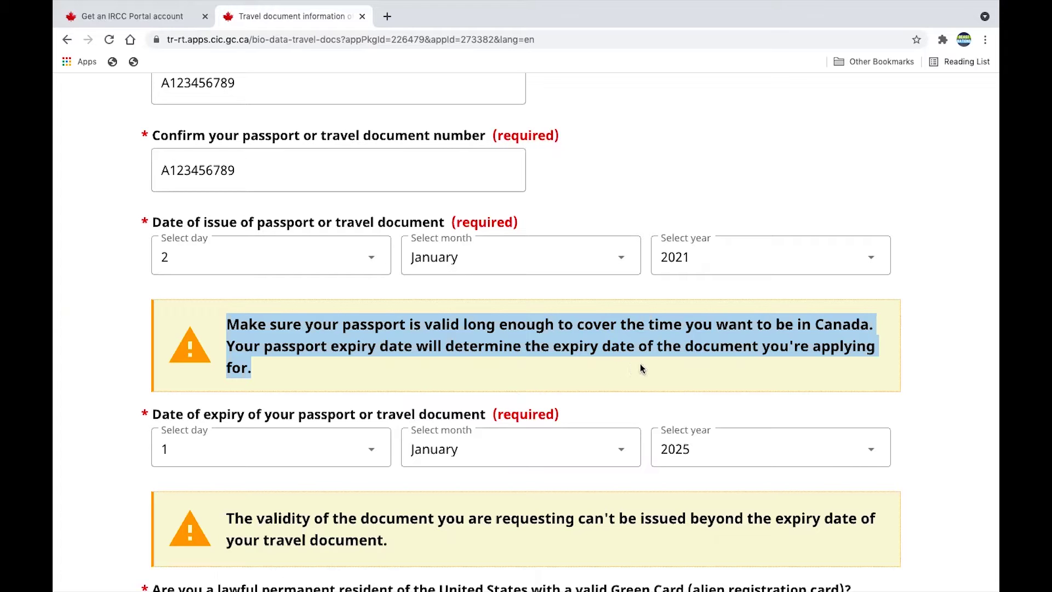
Step: Review the Green Card, Canadian visitor visa, U.S. visa and air travel answers, and save the travel document page
scroll(902, 457, down, 3)
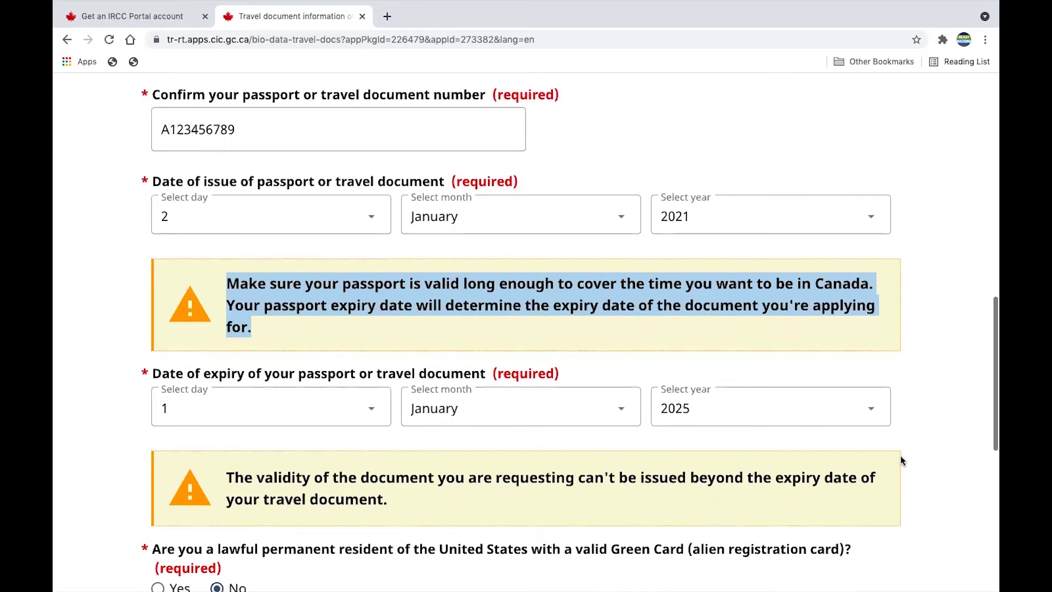
scroll(901, 459, down, 3)
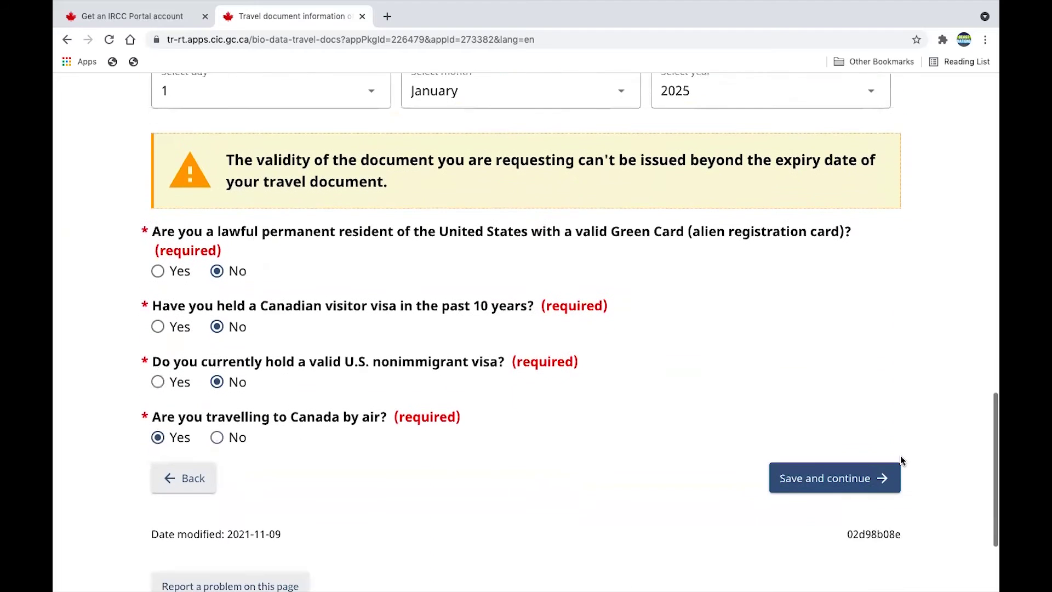
drag(494, 446, 144, 227)
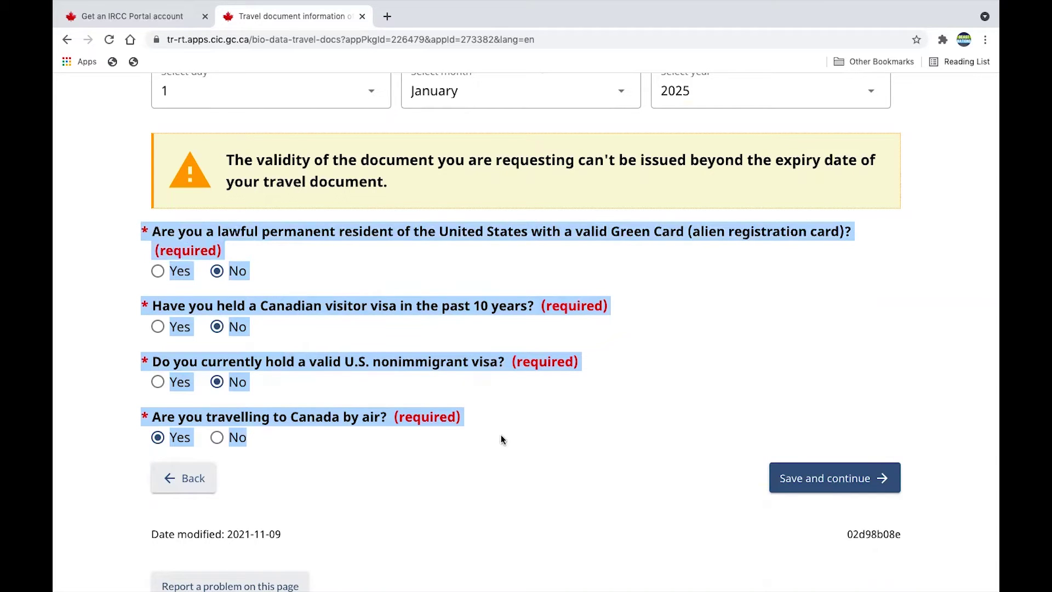
click(517, 442)
click(811, 481)
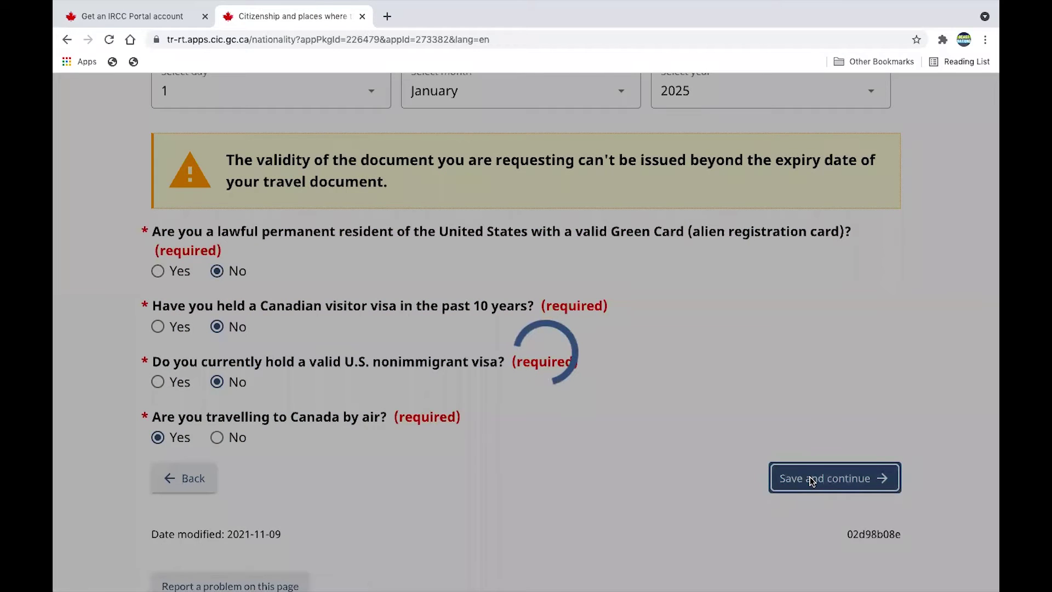
Step: Review the country and city of birth, citizenship answers and citizenship start date, and save the citizenship page
scroll(810, 481, down, 2)
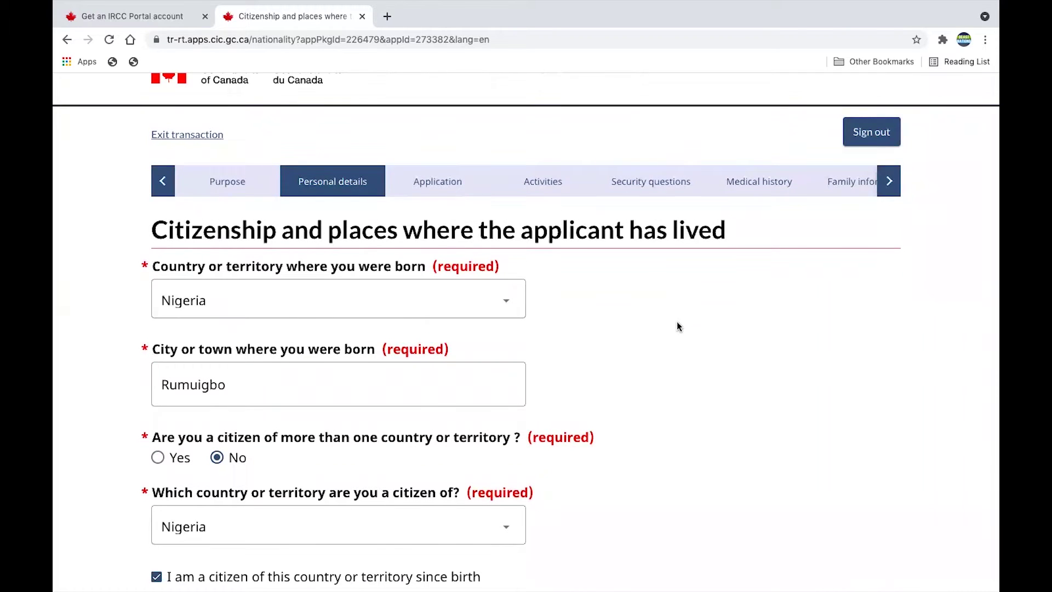
scroll(676, 321, down, 2)
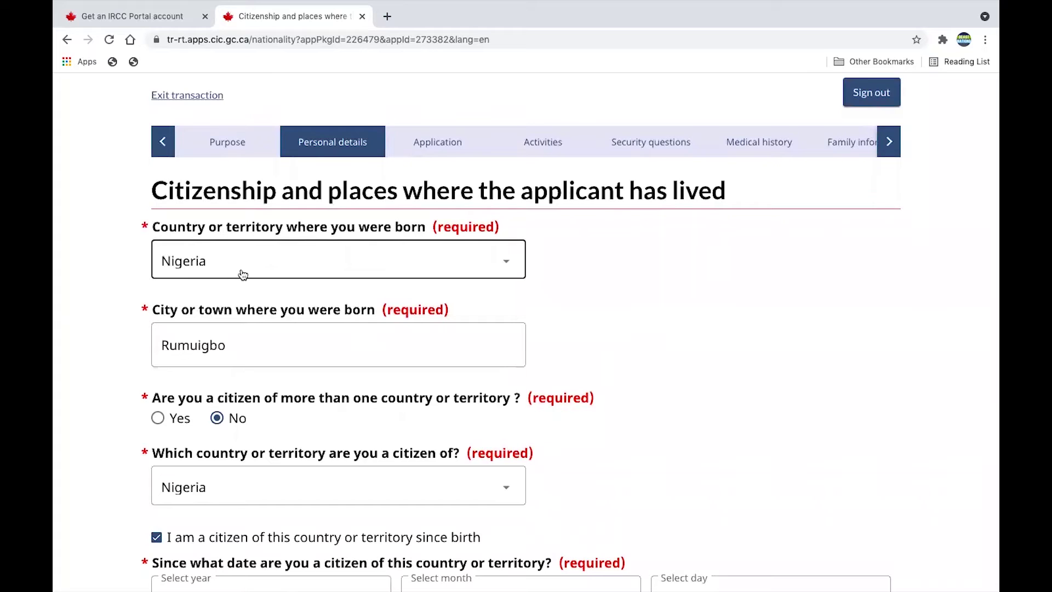
scroll(243, 274, down, 2)
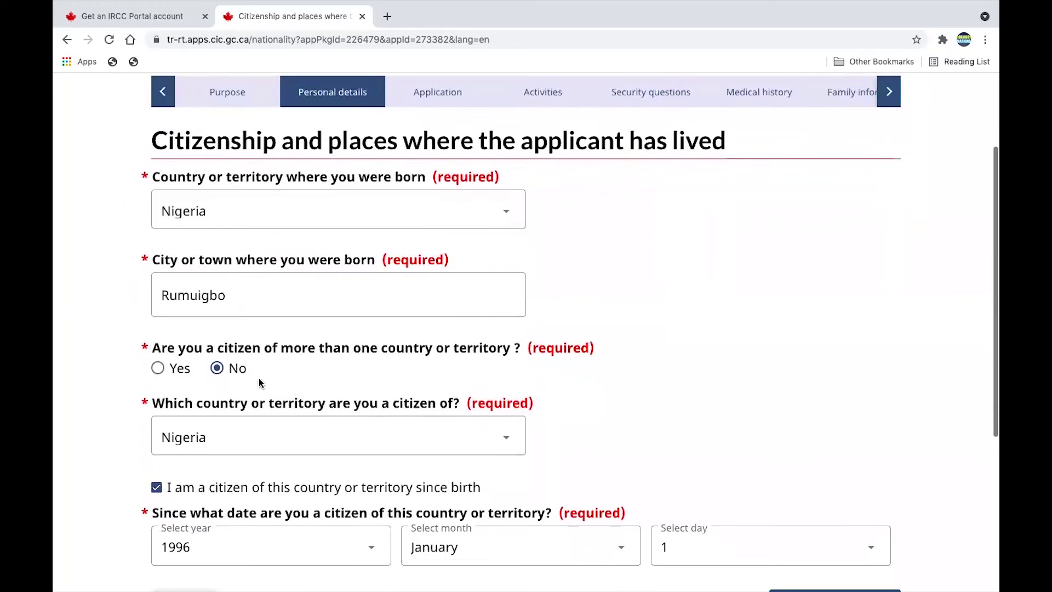
scroll(251, 310, down, 3)
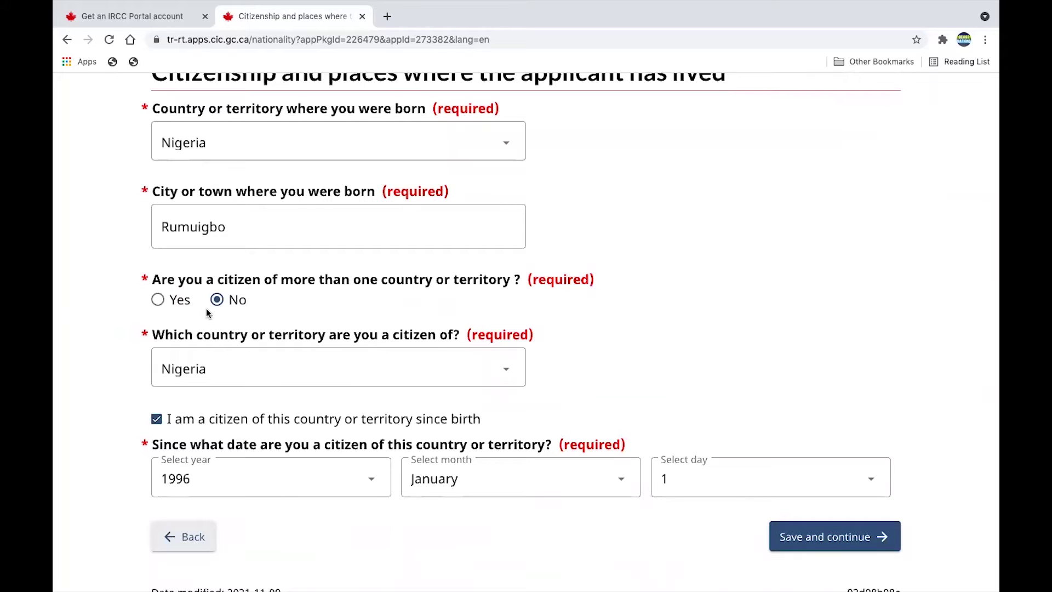
scroll(213, 310, down, 2)
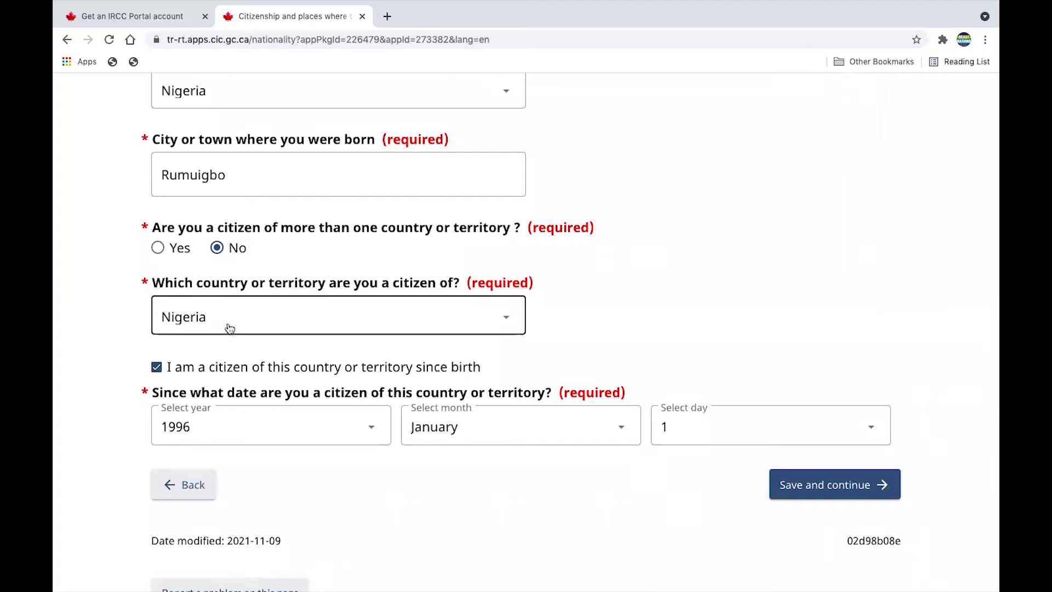
scroll(222, 327, down, 5)
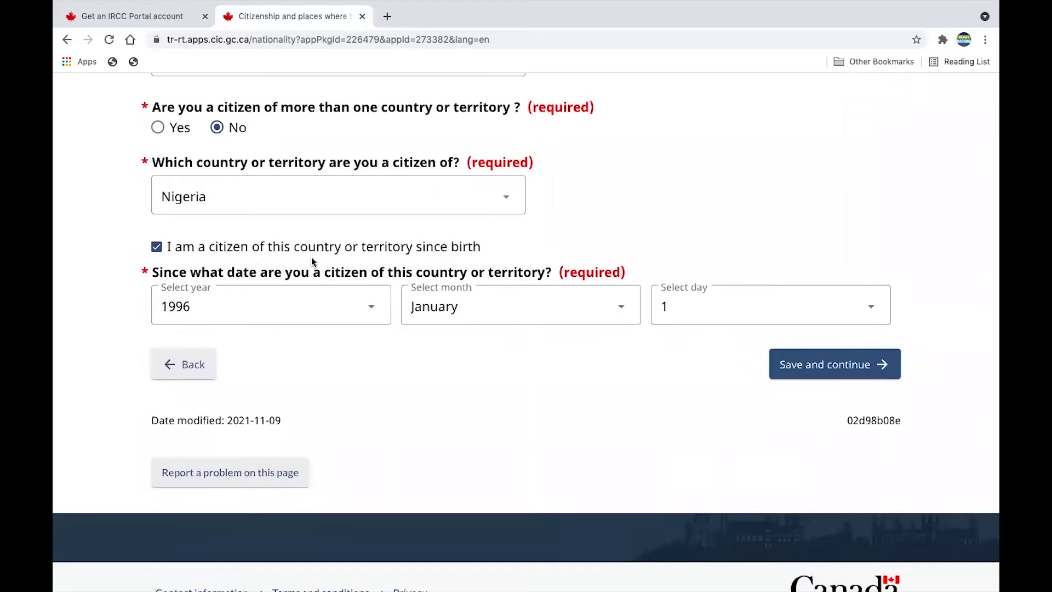
click(248, 313)
click(550, 411)
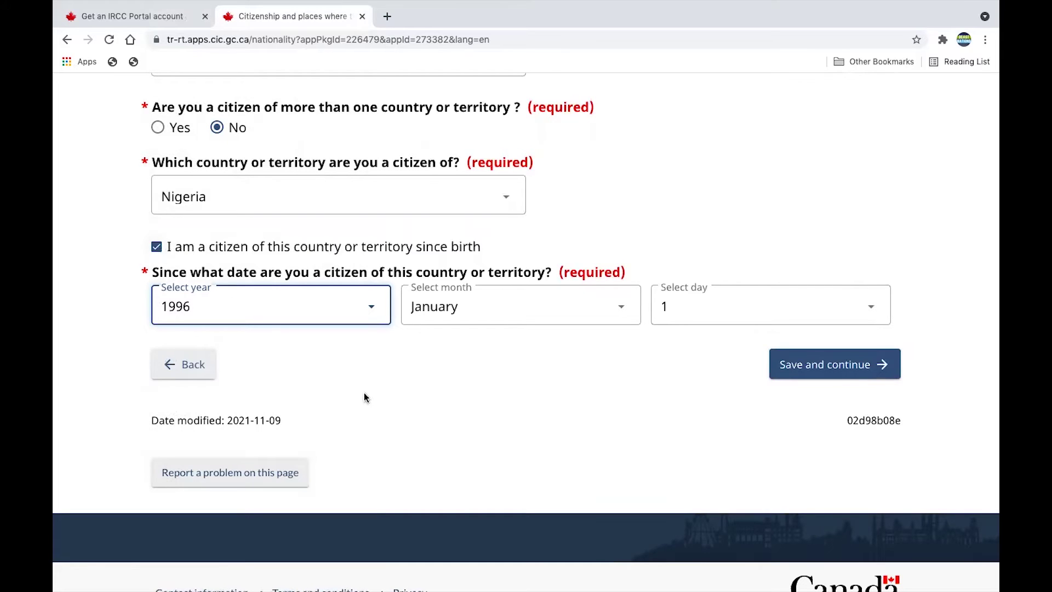
click(827, 370)
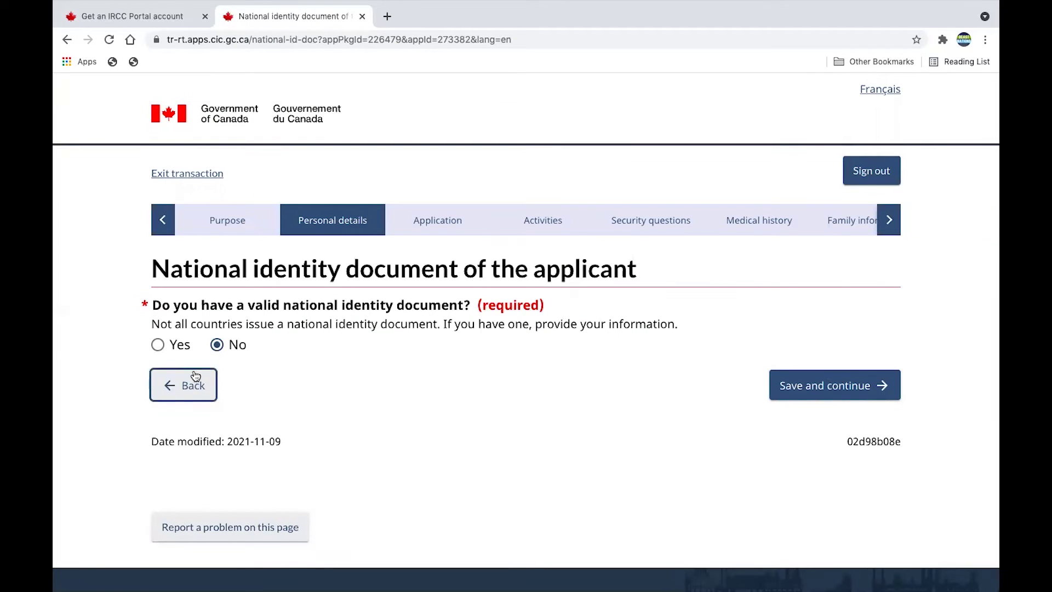
Step: Check which national identity document fields a Yes answer requires, set the answer to No, and save that page and the past names page
click(158, 345)
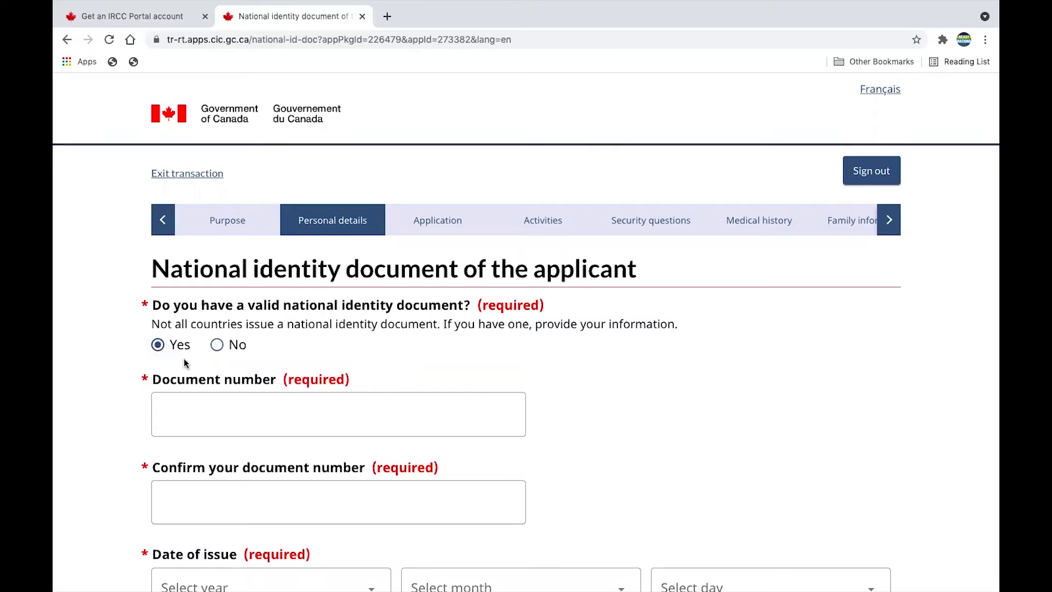
scroll(184, 363, down, 1)
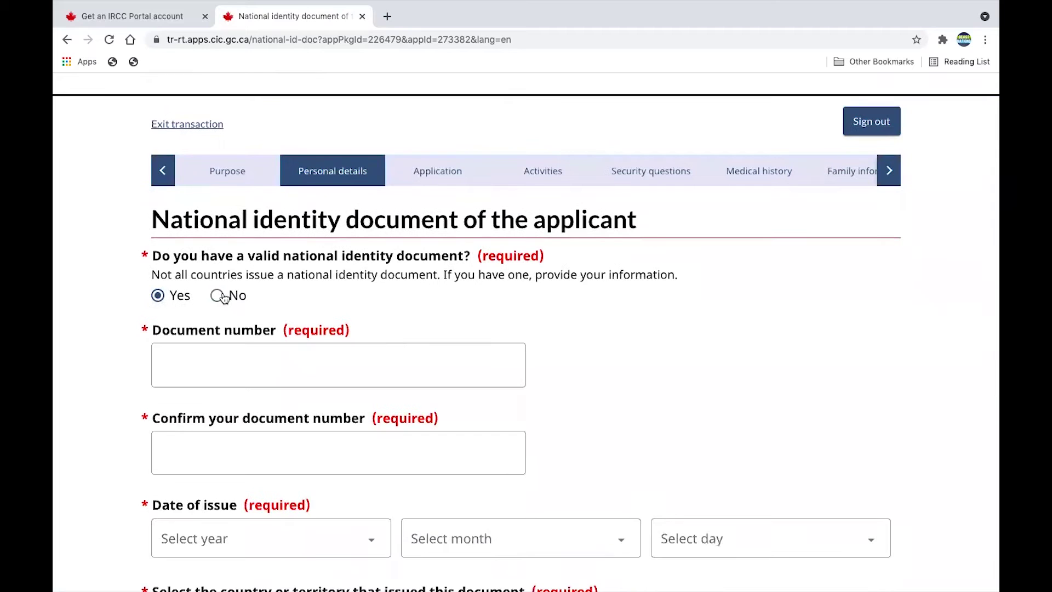
click(219, 295)
click(799, 340)
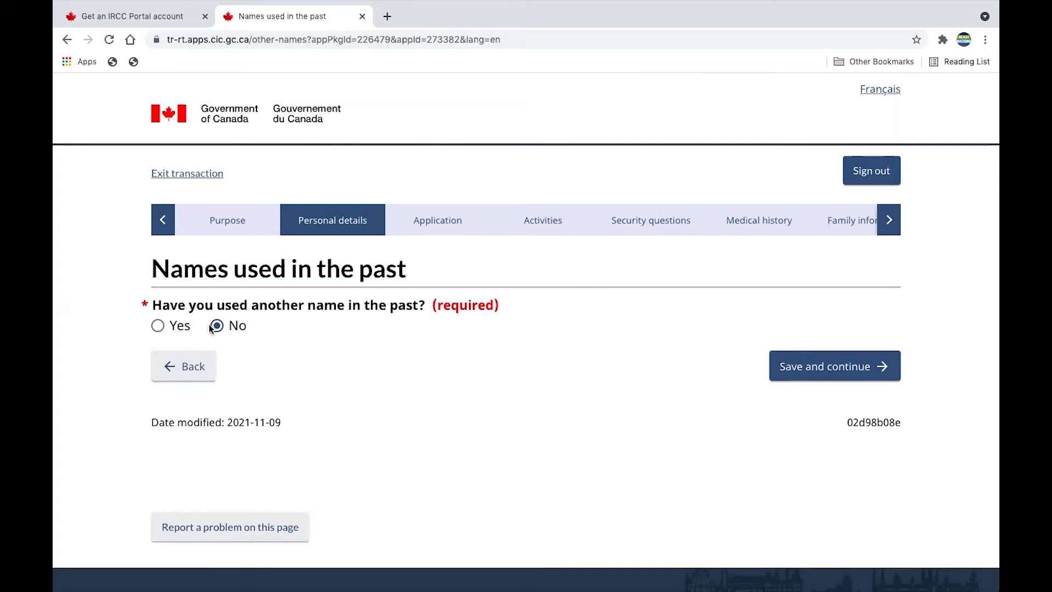
click(802, 367)
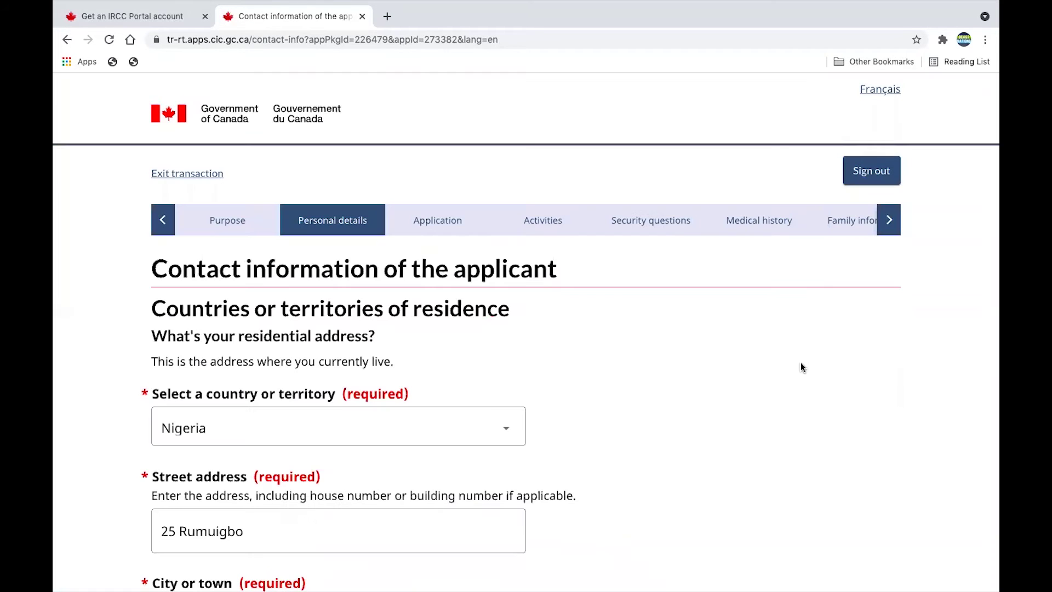
Step: Review the residential address's country, street address, city and optional postal code, and the mailing address answer
scroll(670, 386, down, 1)
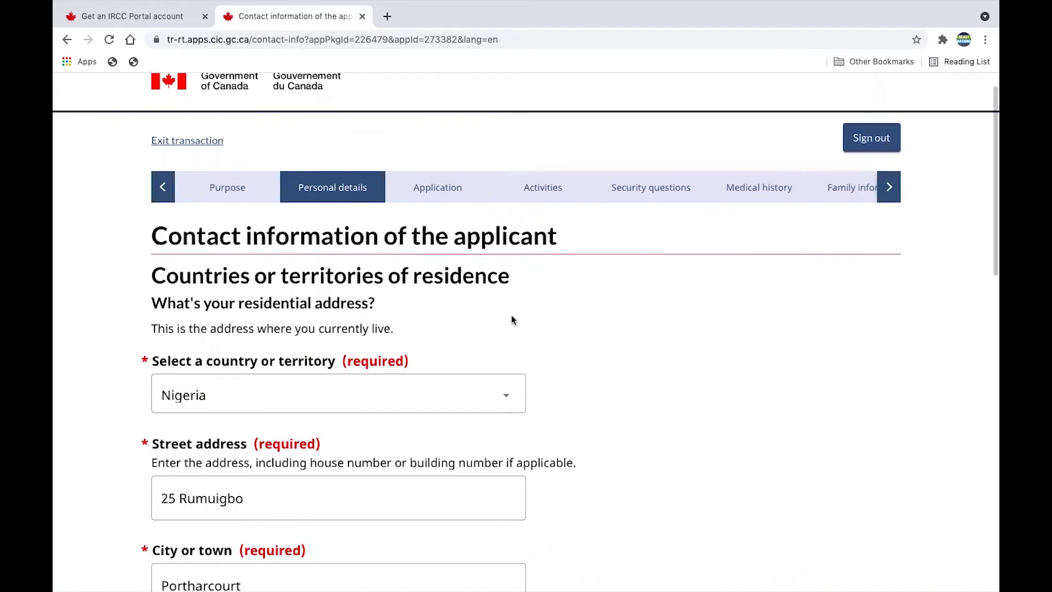
scroll(534, 338, down, 1)
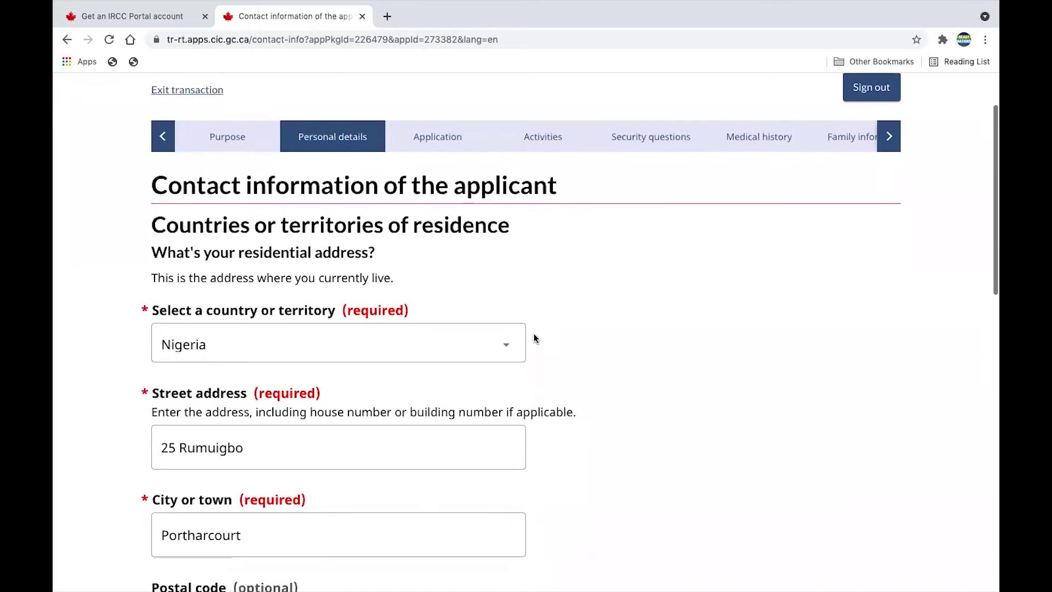
scroll(580, 380, down, 1)
scroll(581, 381, down, 1)
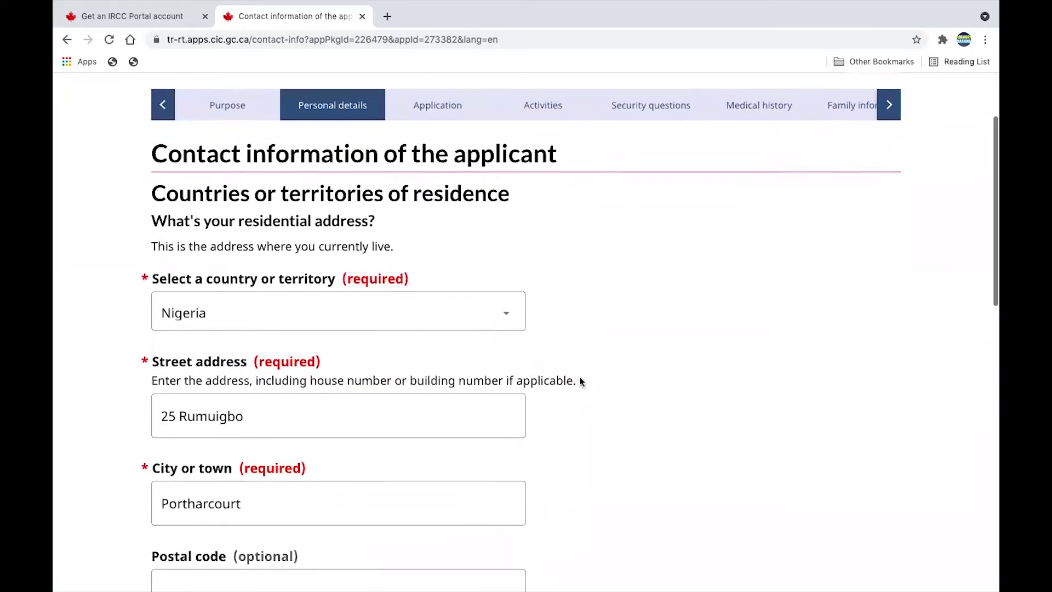
scroll(580, 377, down, 1)
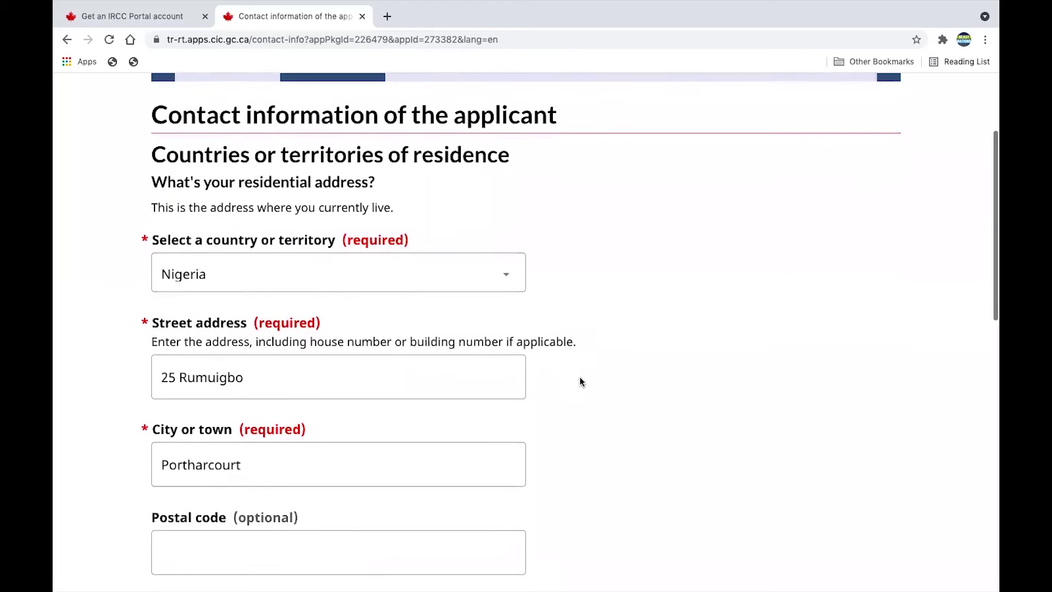
scroll(583, 436, down, 2)
scroll(584, 438, down, 5)
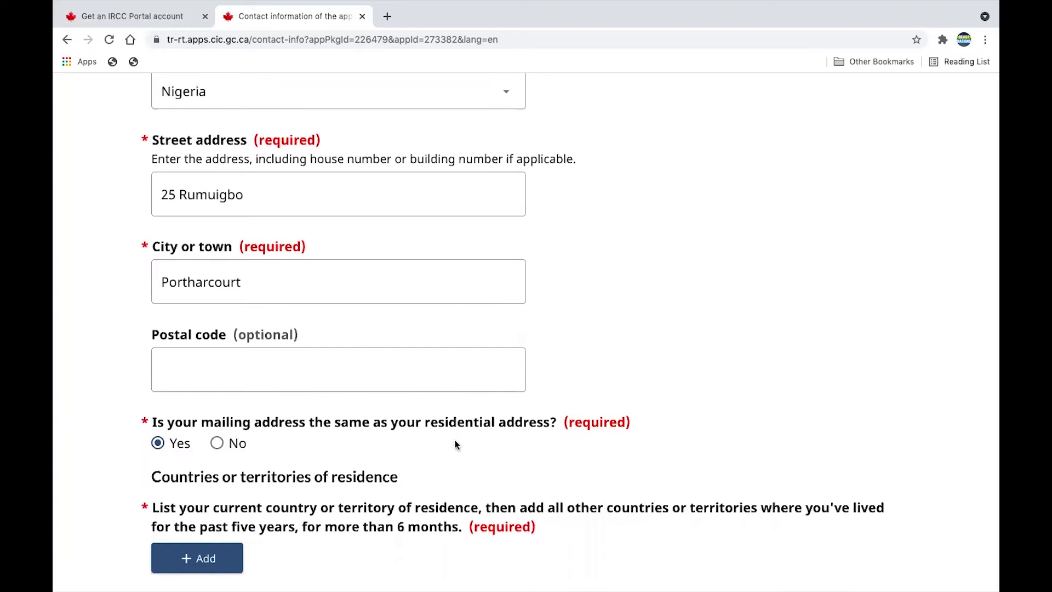
Step: Read and highlight the instruction about listing all countries or territories of residence for the past five years
scroll(424, 438, down, 5)
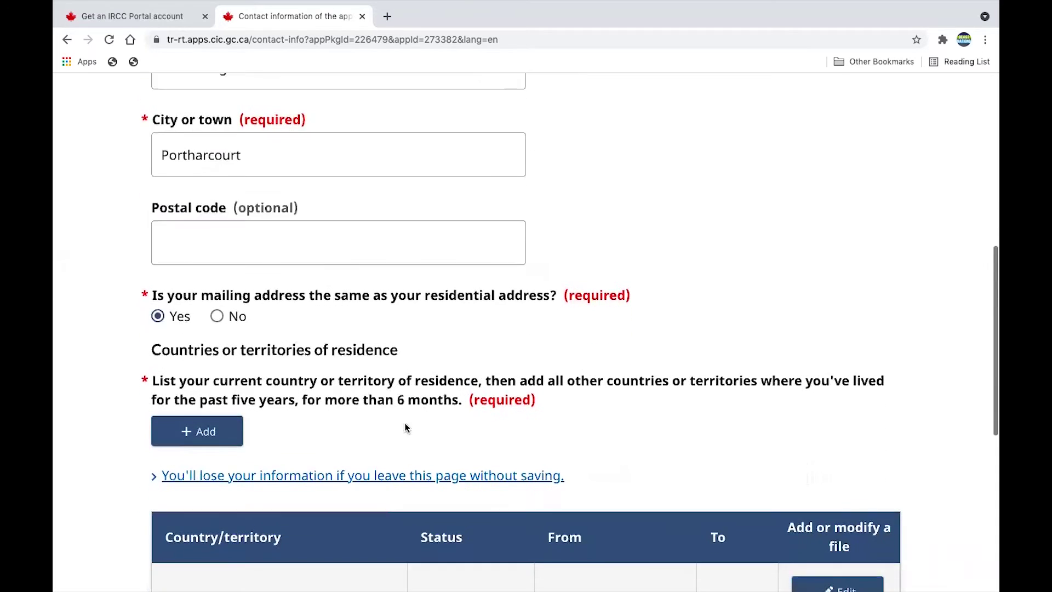
scroll(440, 438, down, 1)
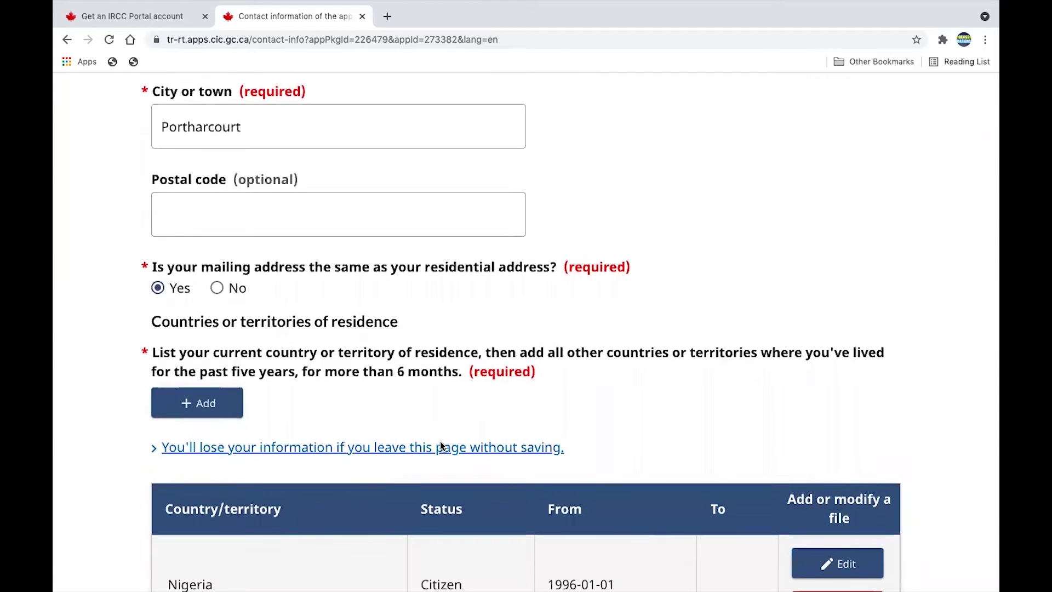
drag(601, 386, 146, 348)
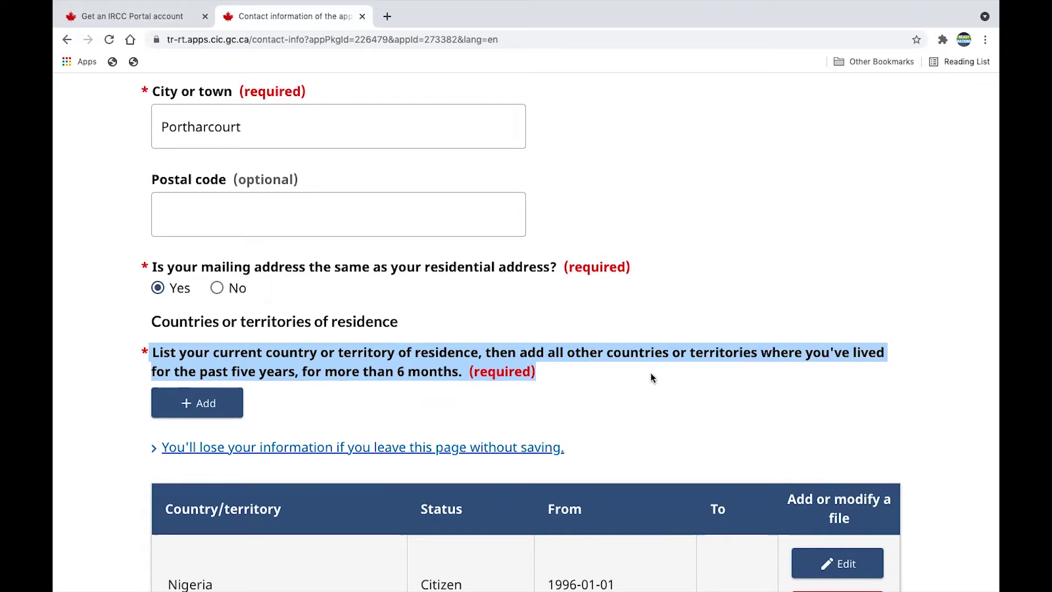
scroll(656, 392, down, 3)
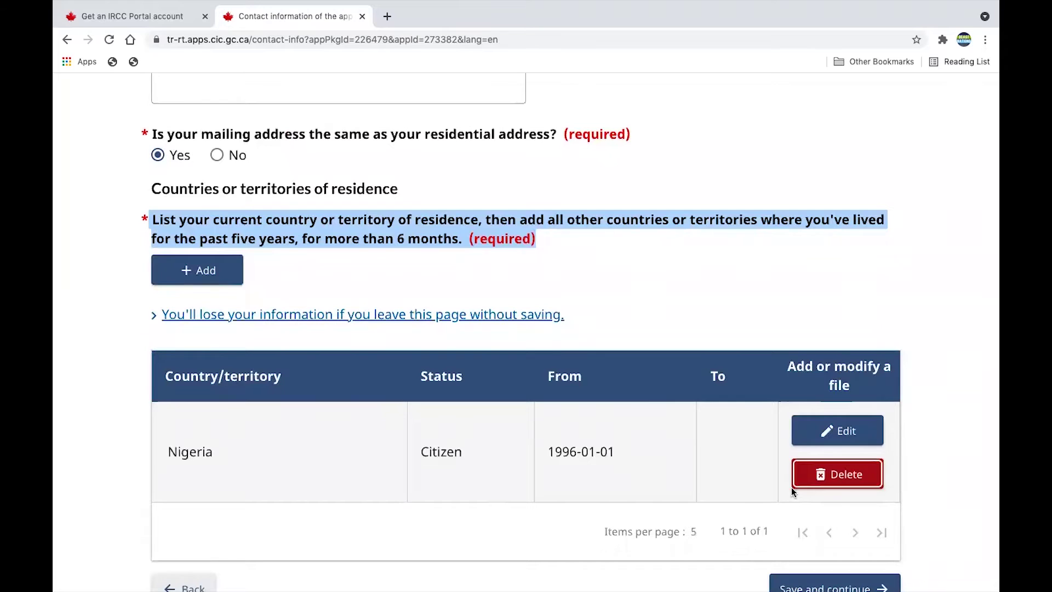
Step: Check the status, start date and current residence option of the Nigeria entry, save it, and save the contact information page
click(850, 422)
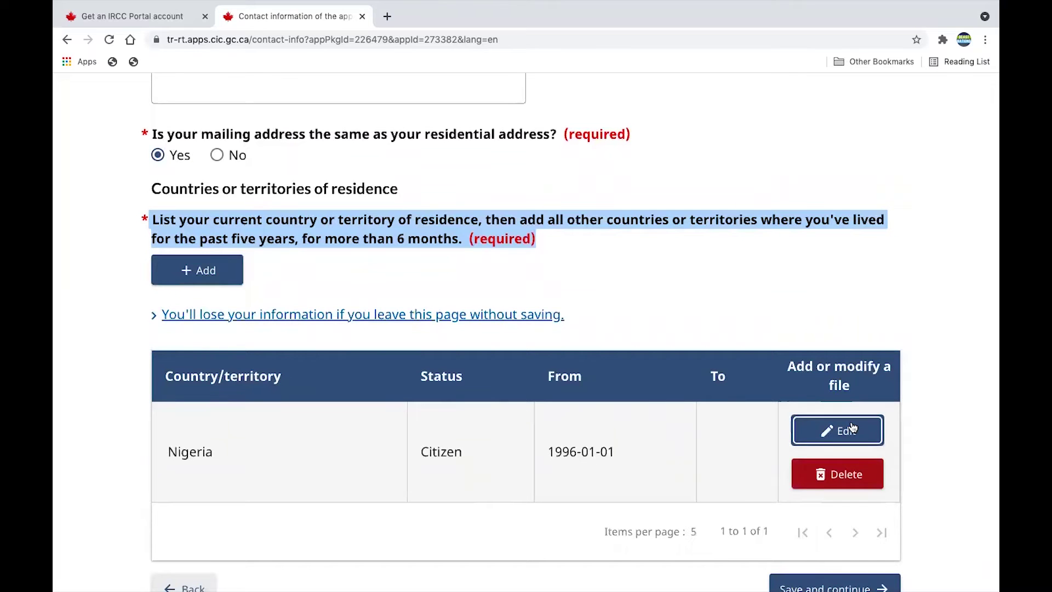
scroll(685, 345, down, 1)
scroll(688, 350, up, 1)
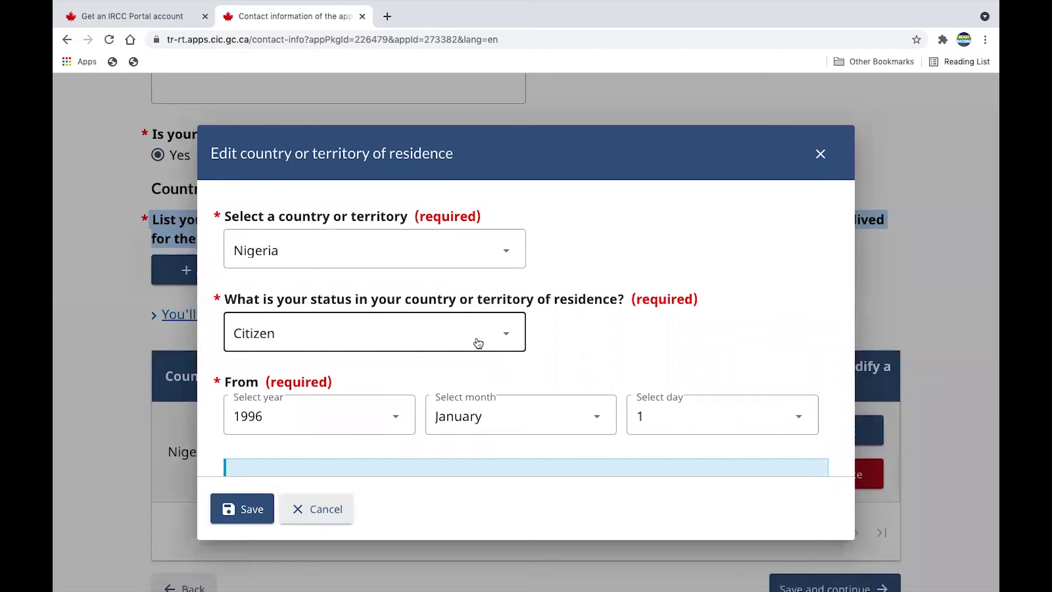
scroll(505, 335, down, 2)
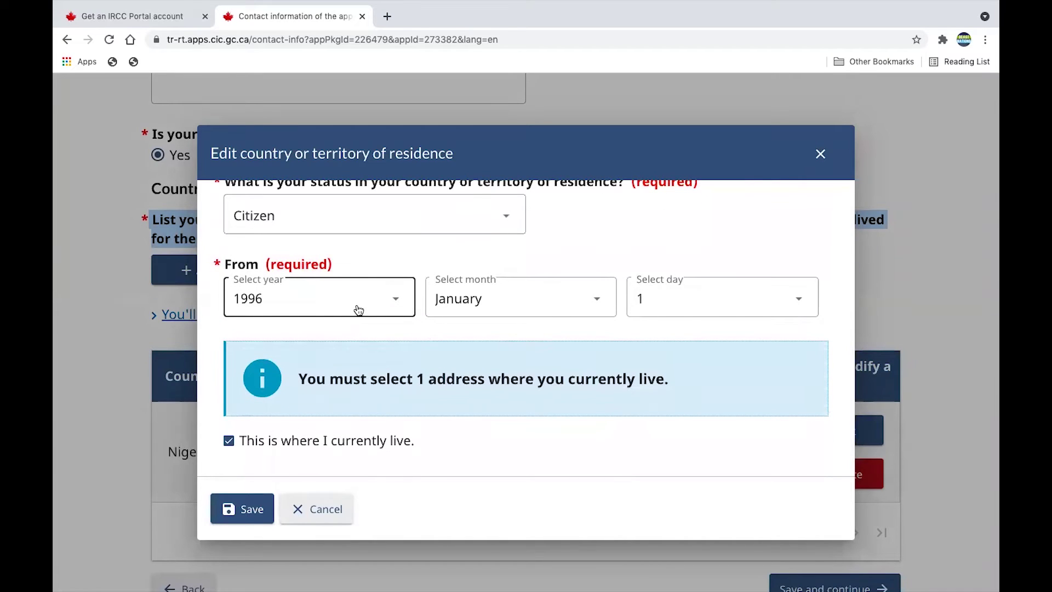
scroll(404, 307, down, 1)
click(253, 509)
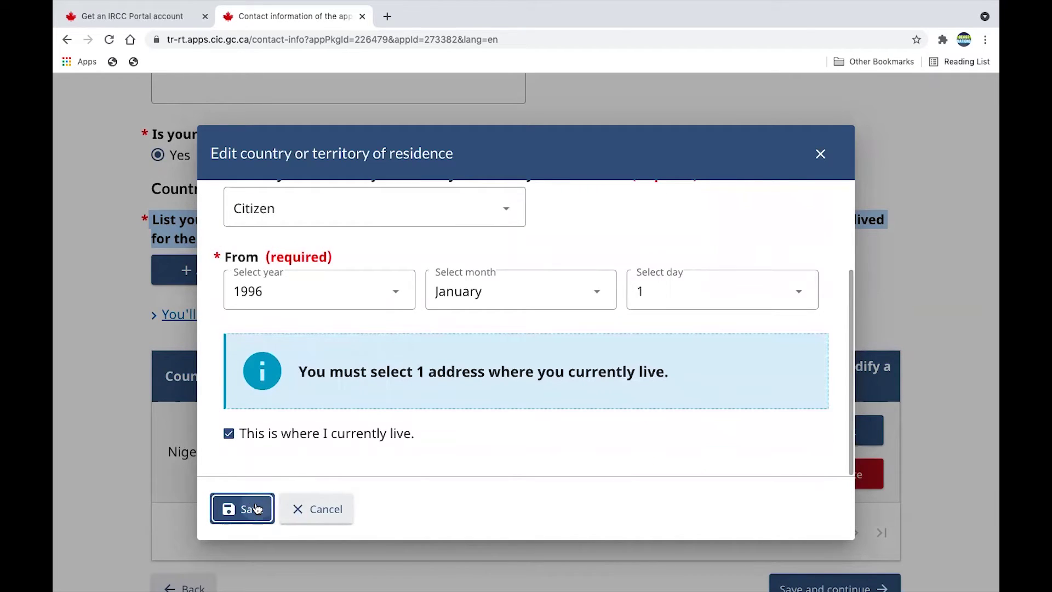
scroll(744, 413, down, 5)
click(805, 341)
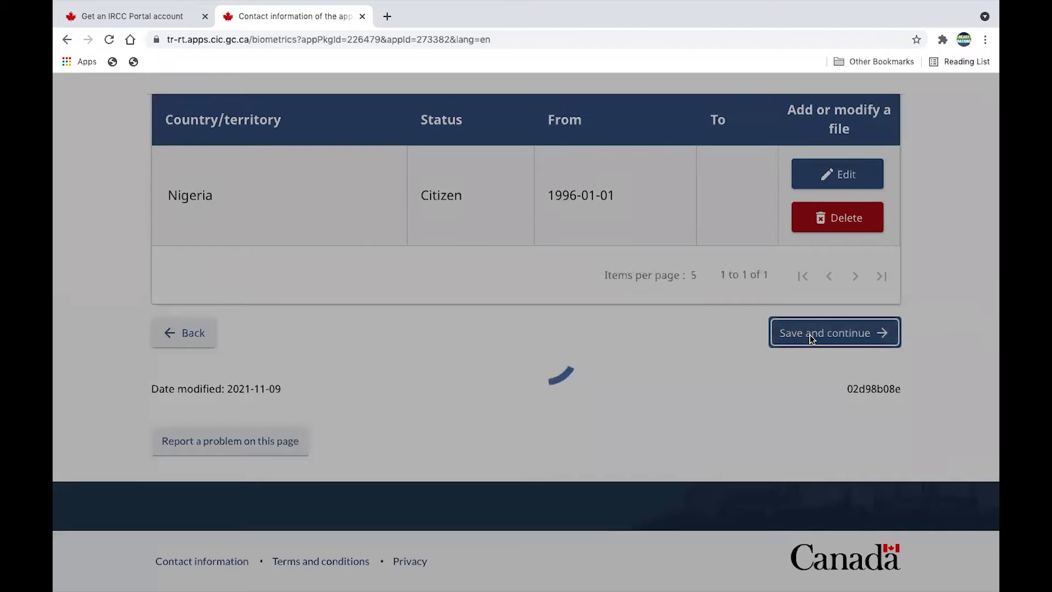
Step: Try answering Yes to already having valid biometrics on file and Yes to giving biometrics again
scroll(811, 340, down, 2)
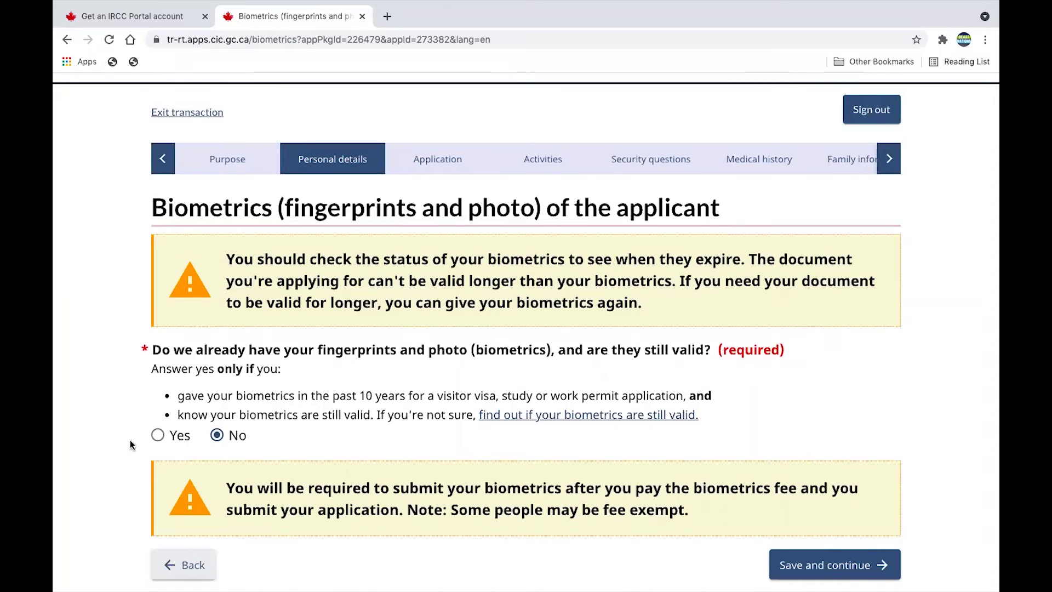
click(158, 435)
scroll(307, 433, down, 2)
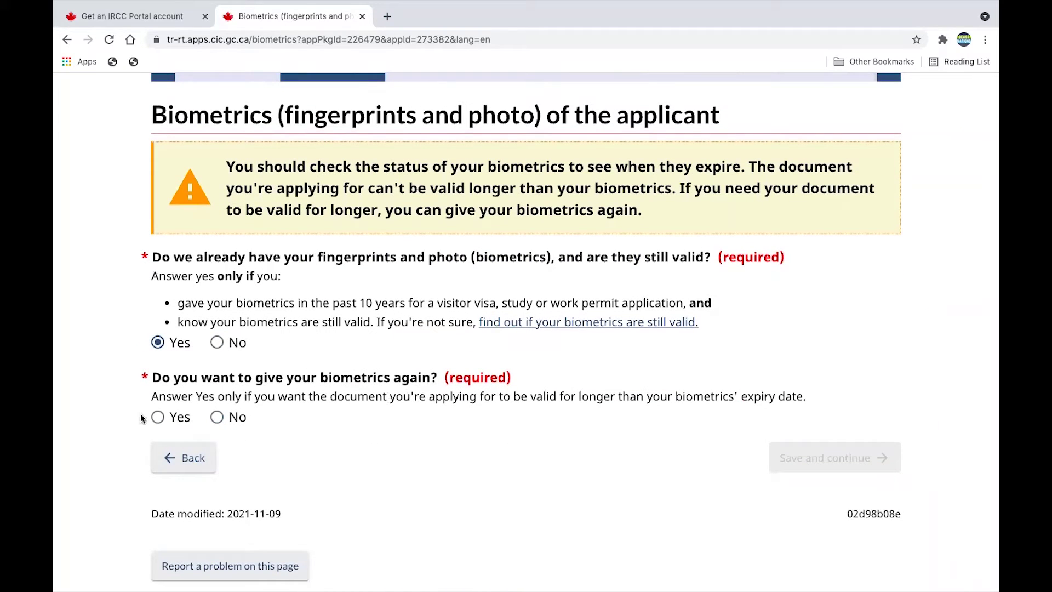
click(158, 417)
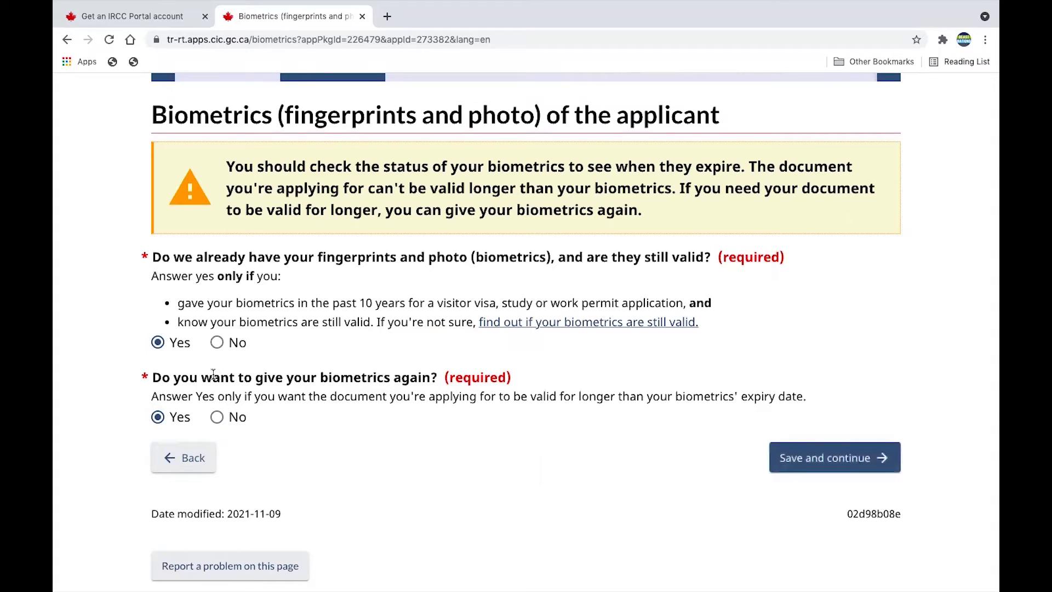
Step: Answer No to already having valid biometrics on file and save the biometrics page
click(217, 343)
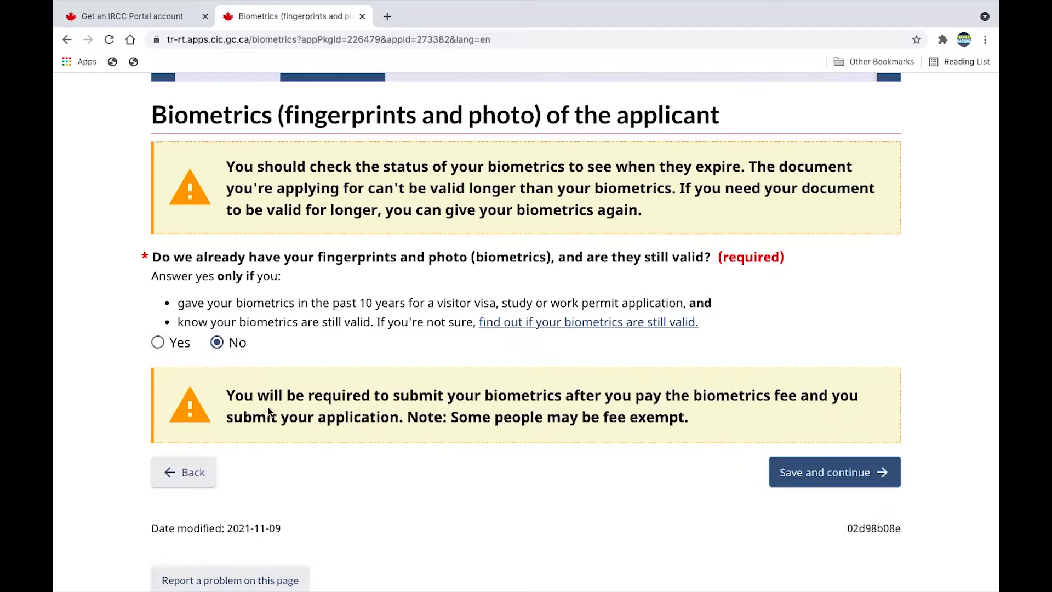
click(803, 482)
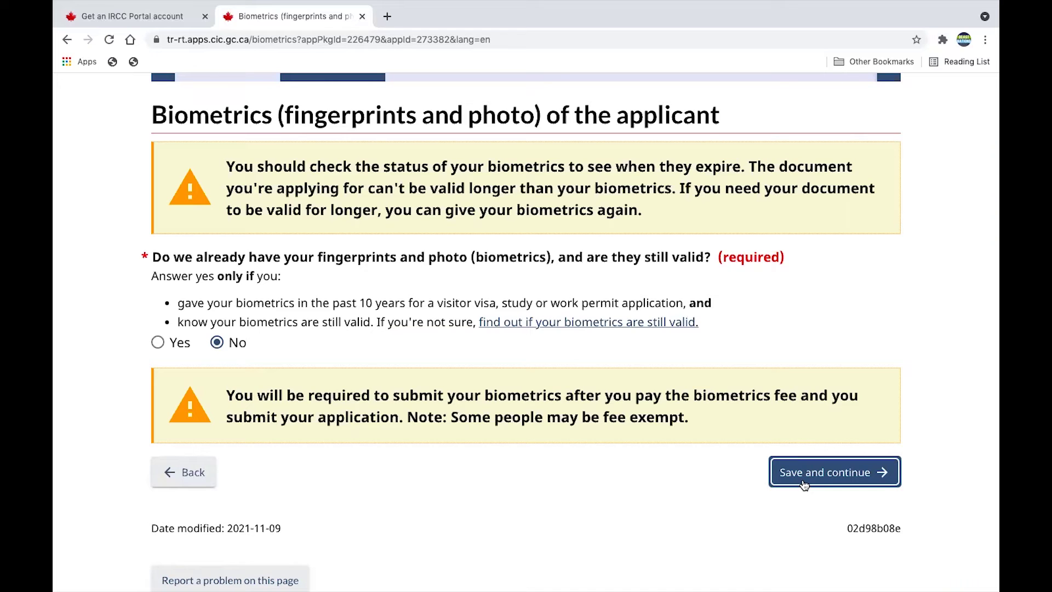
click(803, 483)
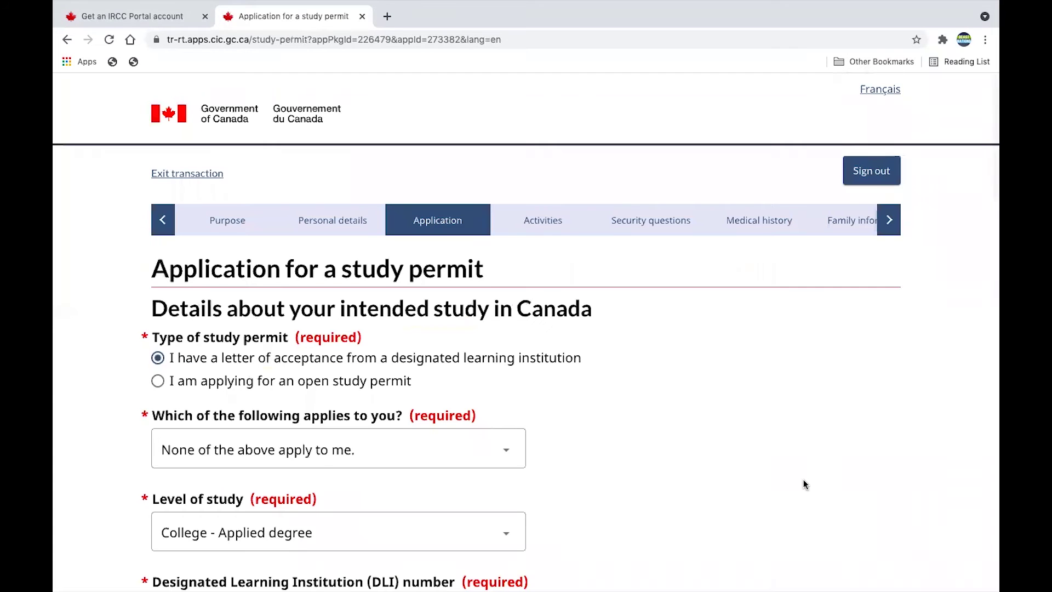
Step: Check the type of study permit and review the options for which situation applies, keeping None of the above apply to me
scroll(803, 481, down, 2)
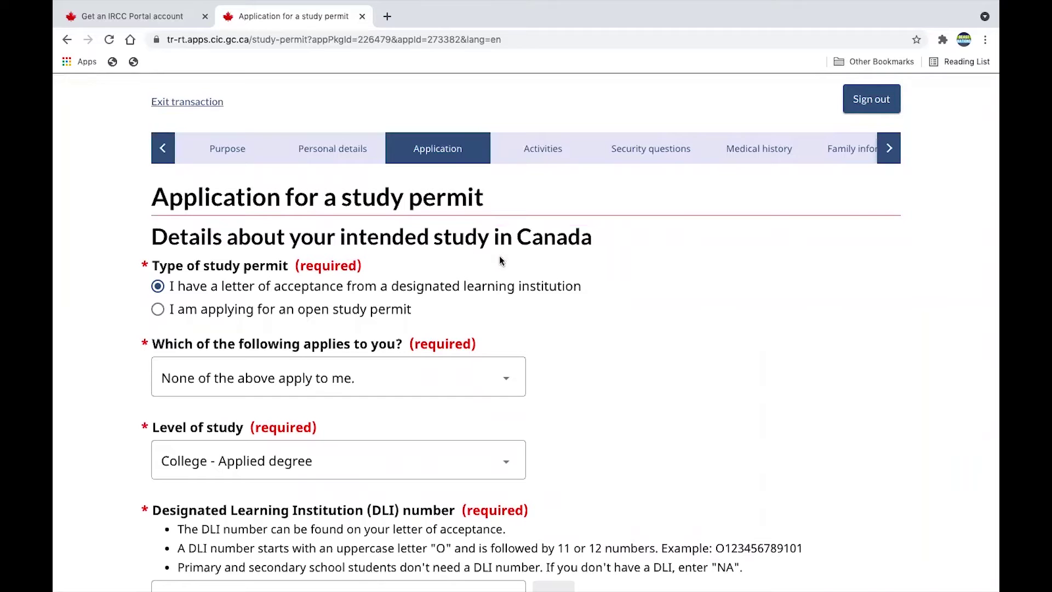
scroll(599, 348, down, 1)
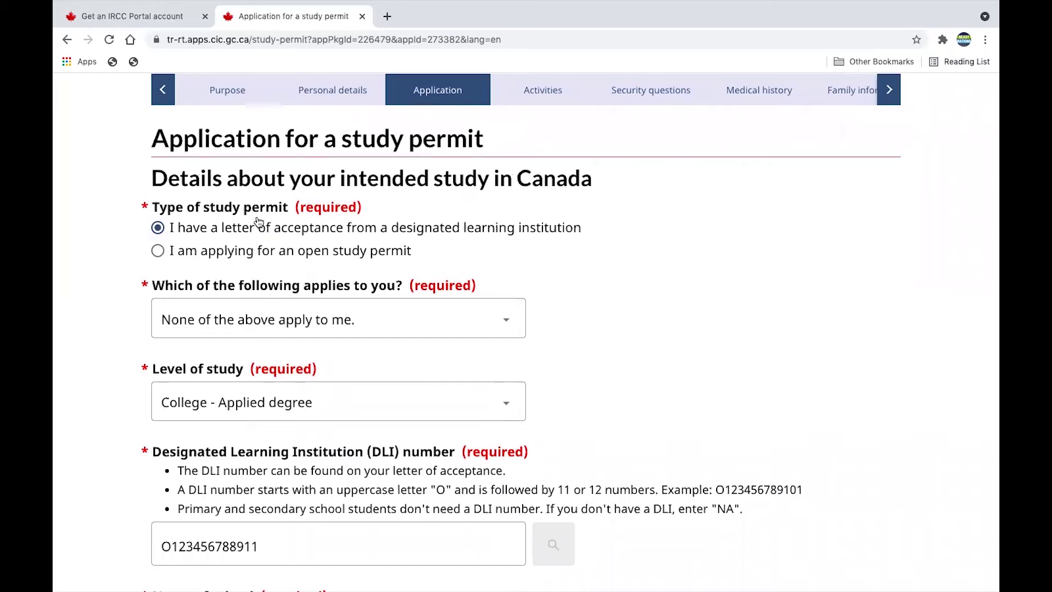
scroll(542, 264, down, 1)
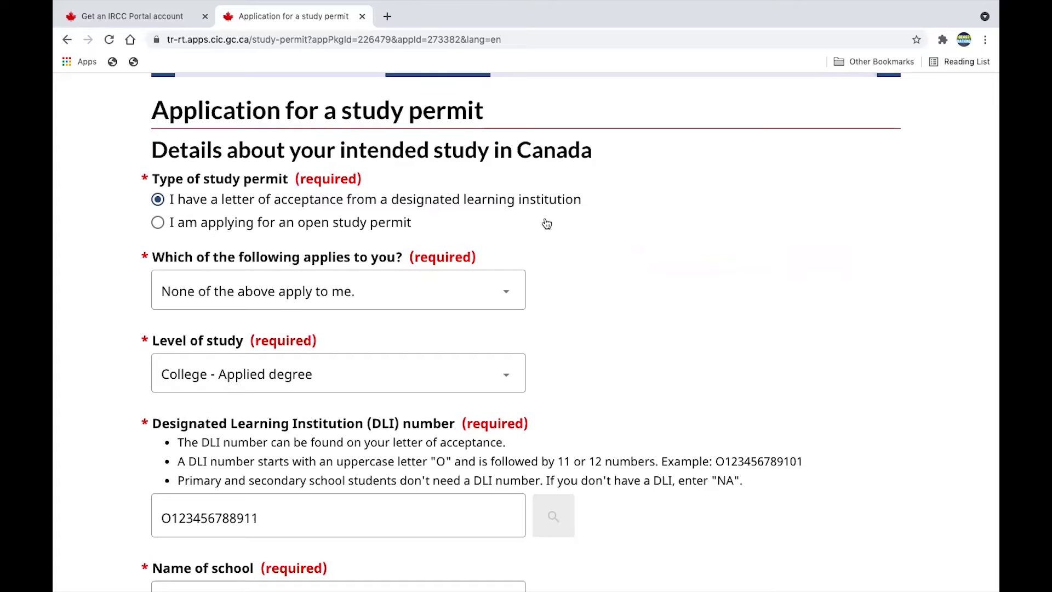
scroll(577, 328, down, 2)
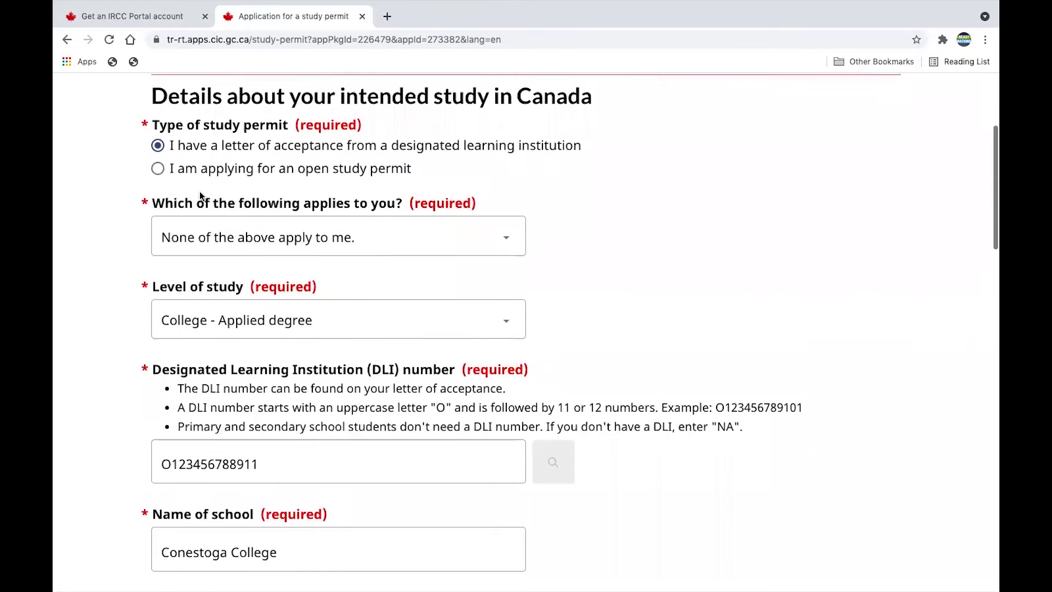
click(496, 249)
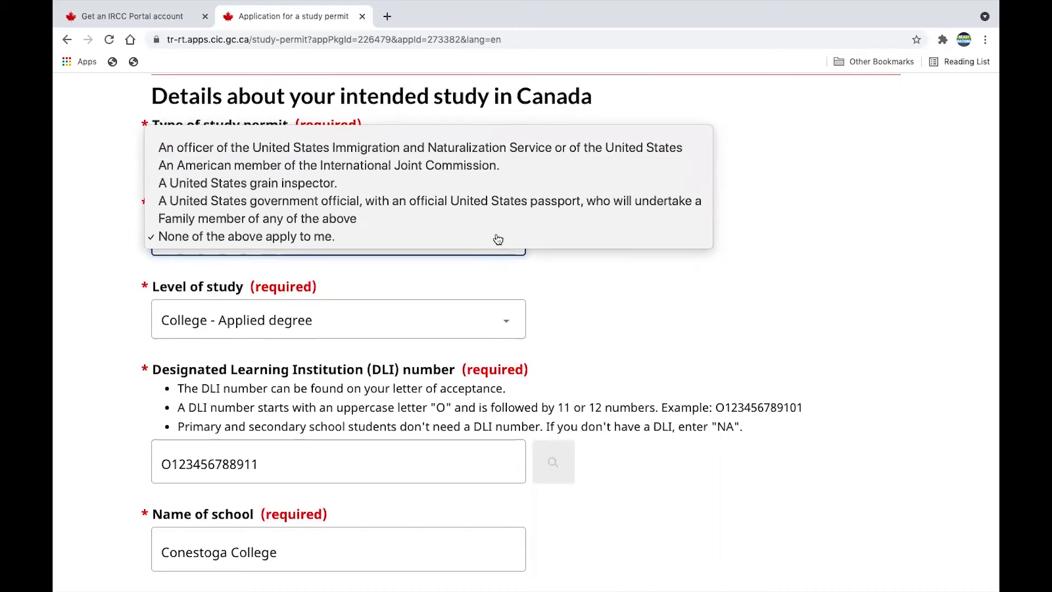
click(592, 293)
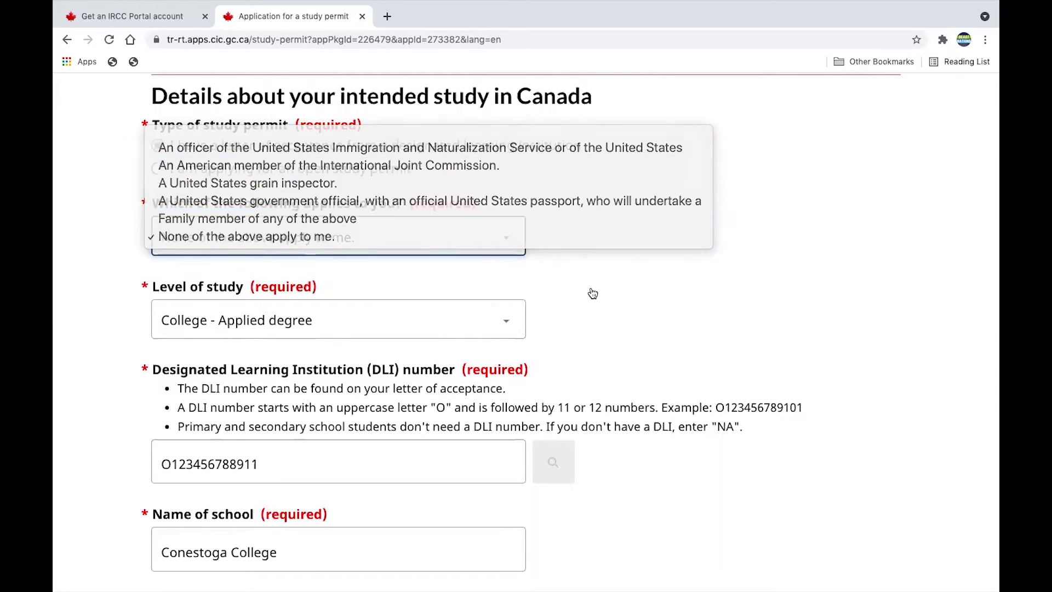
Step: Review the available levels of study, keeping College - Applied degree
scroll(591, 291, down, 1)
click(515, 282)
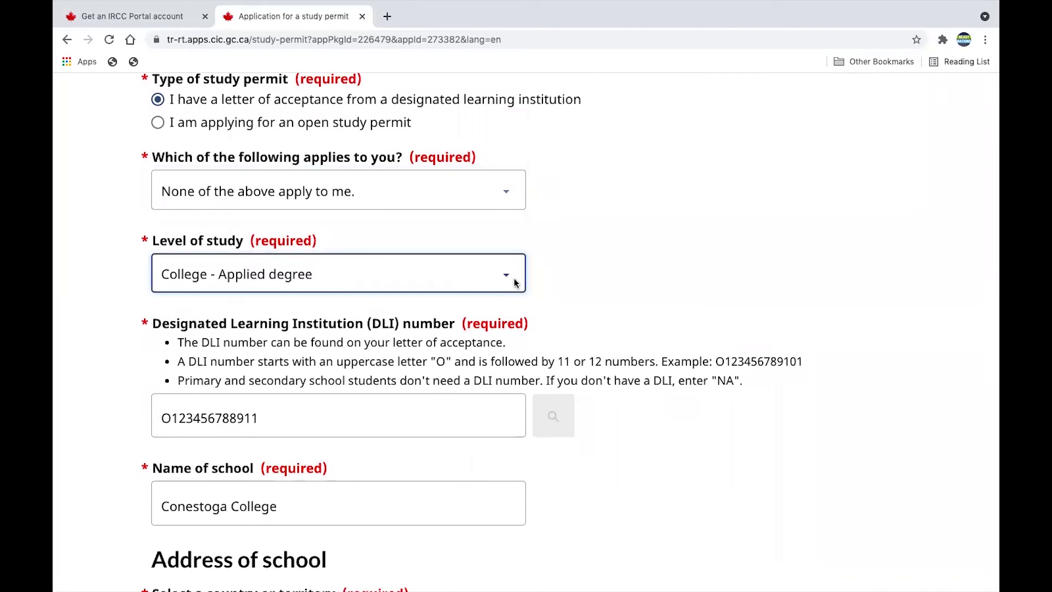
click(505, 279)
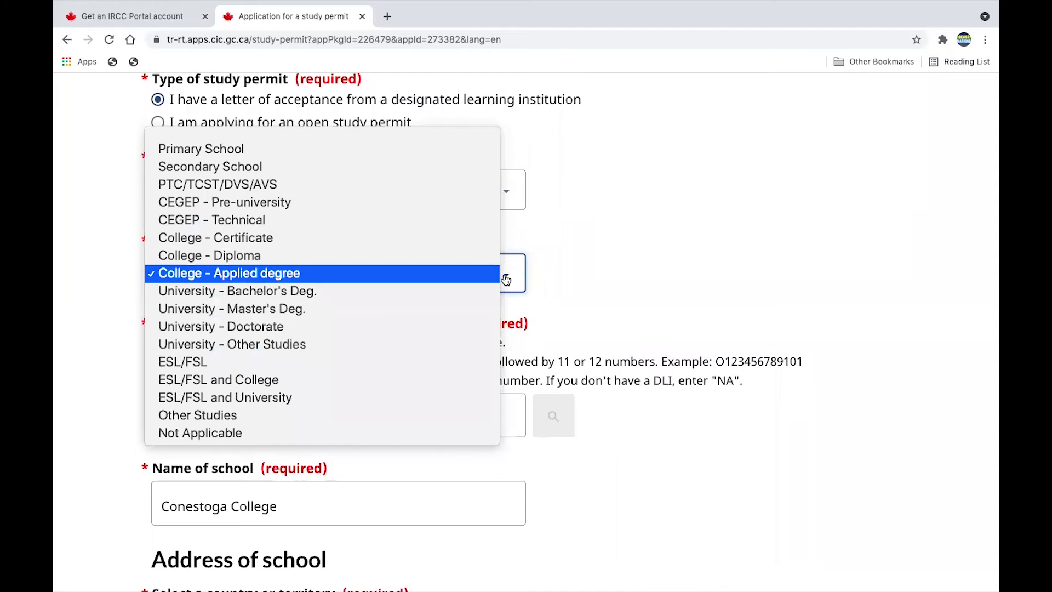
click(573, 291)
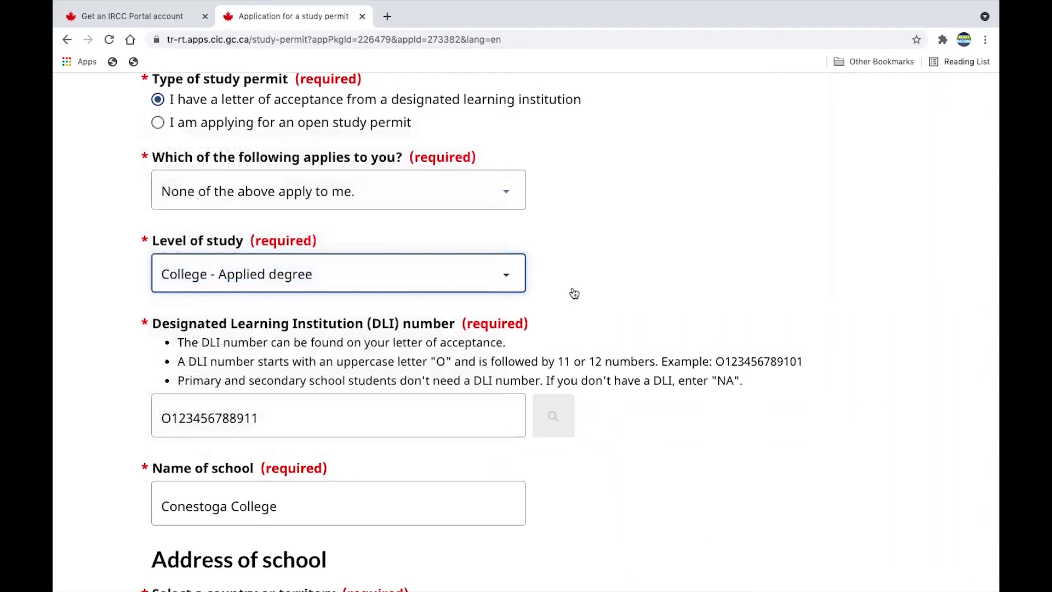
Step: Check the DLI number, school name and address, field of study and study dates, and save the study details page
scroll(574, 292, down, 1)
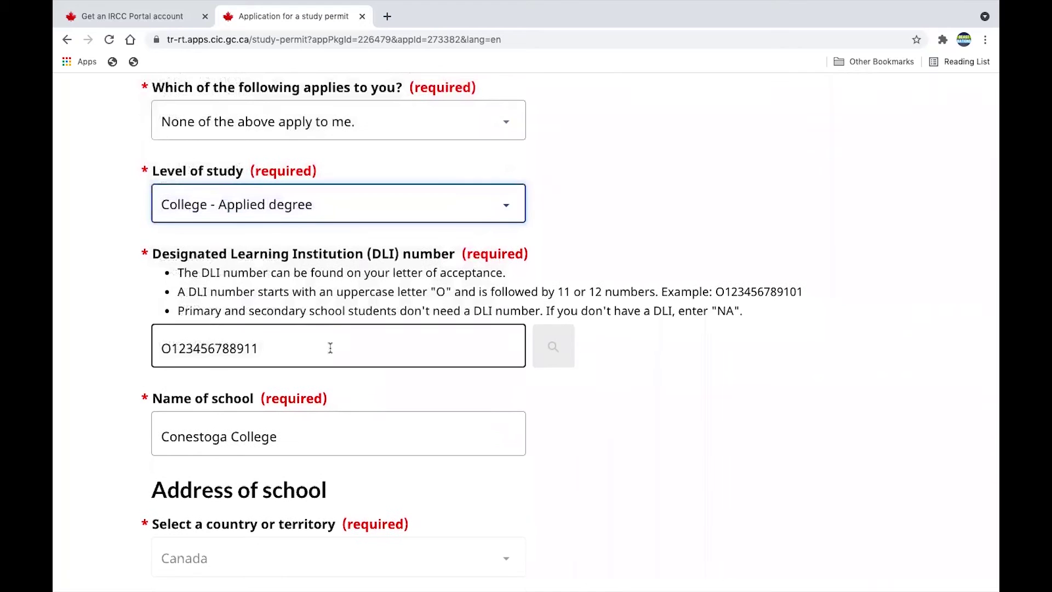
scroll(336, 365, down, 3)
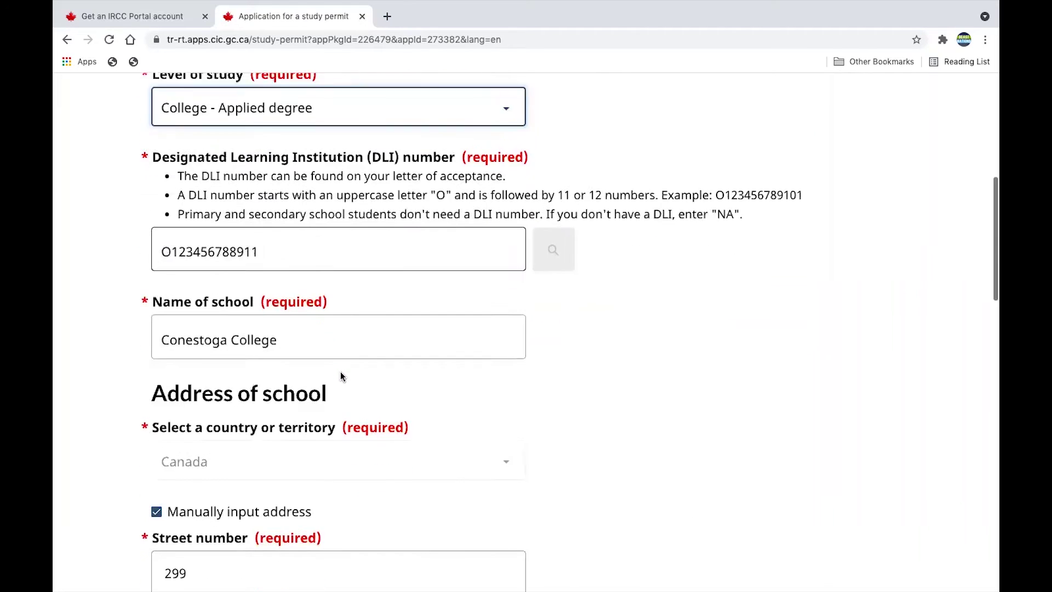
scroll(328, 308, down, 6)
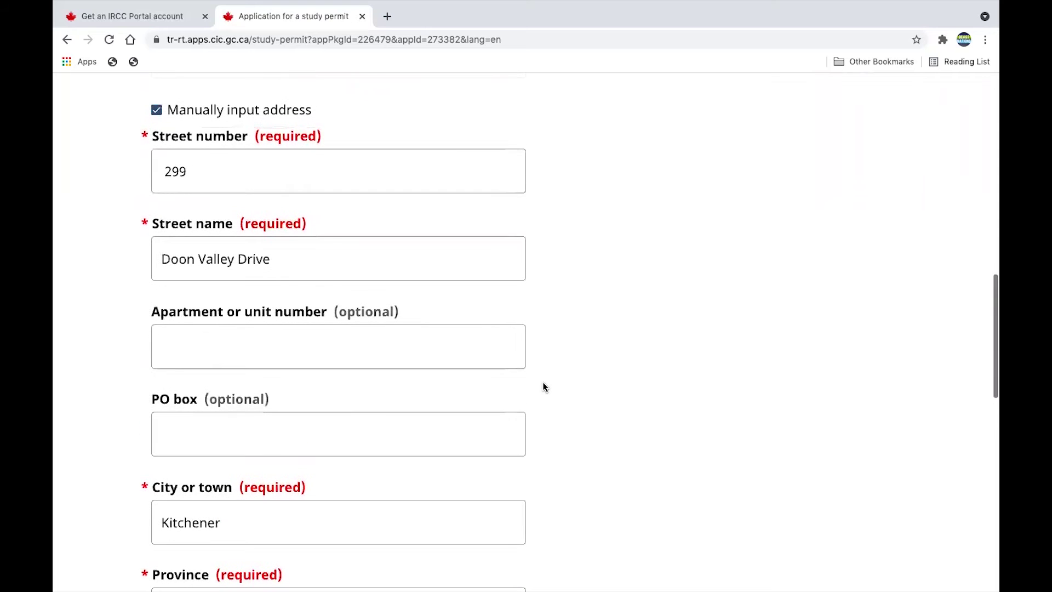
scroll(544, 387, down, 3)
scroll(544, 387, down, 5)
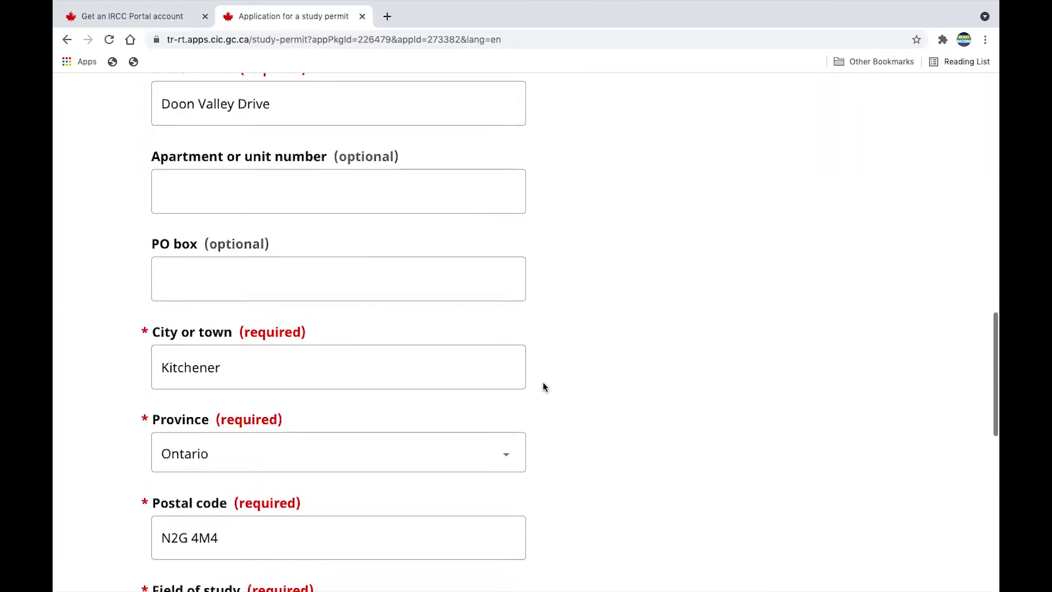
scroll(544, 388, down, 3)
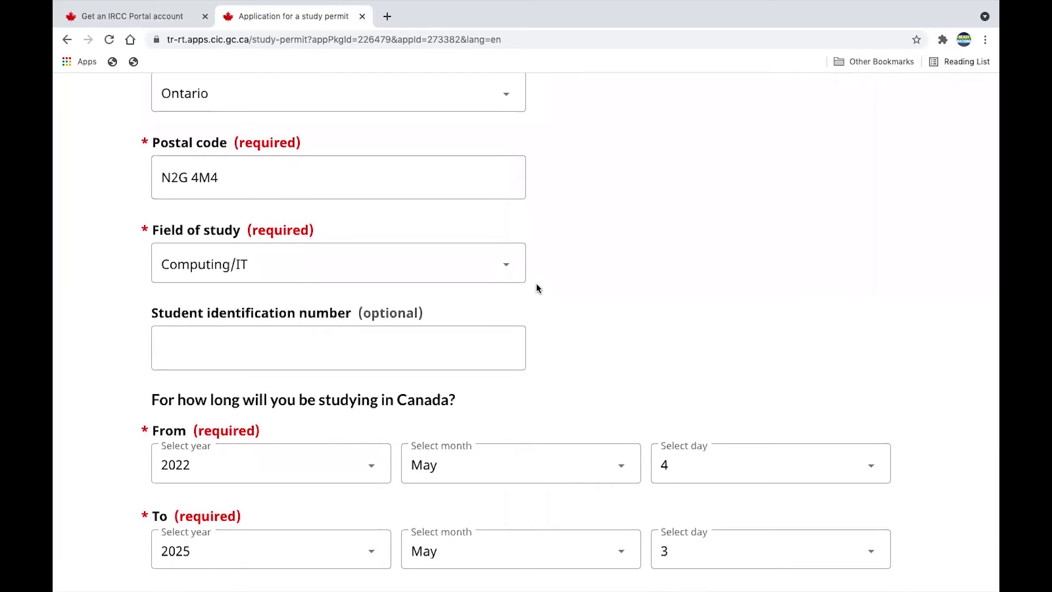
scroll(538, 287, down, 3)
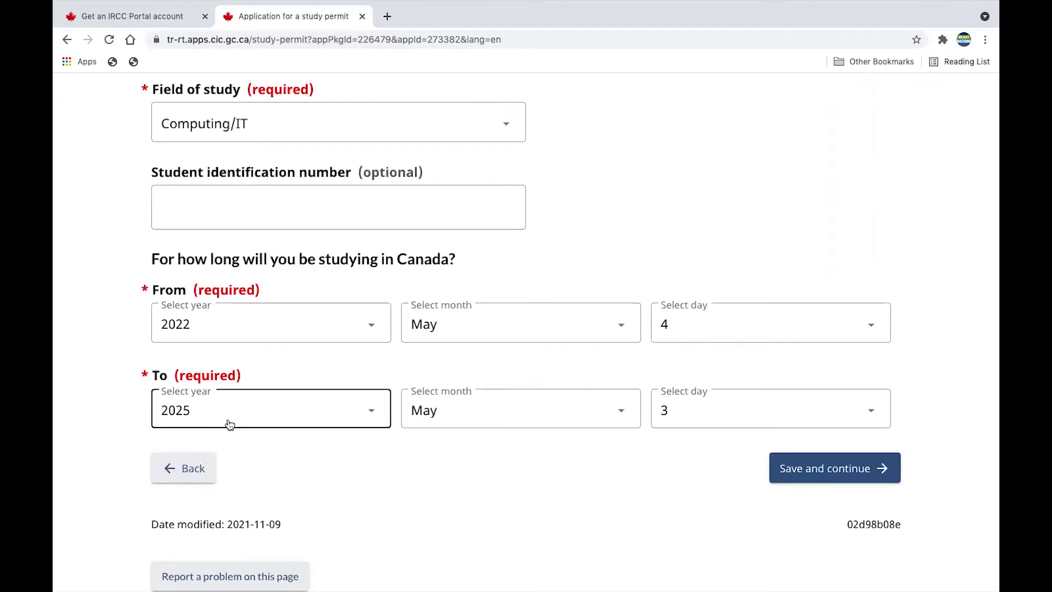
click(812, 476)
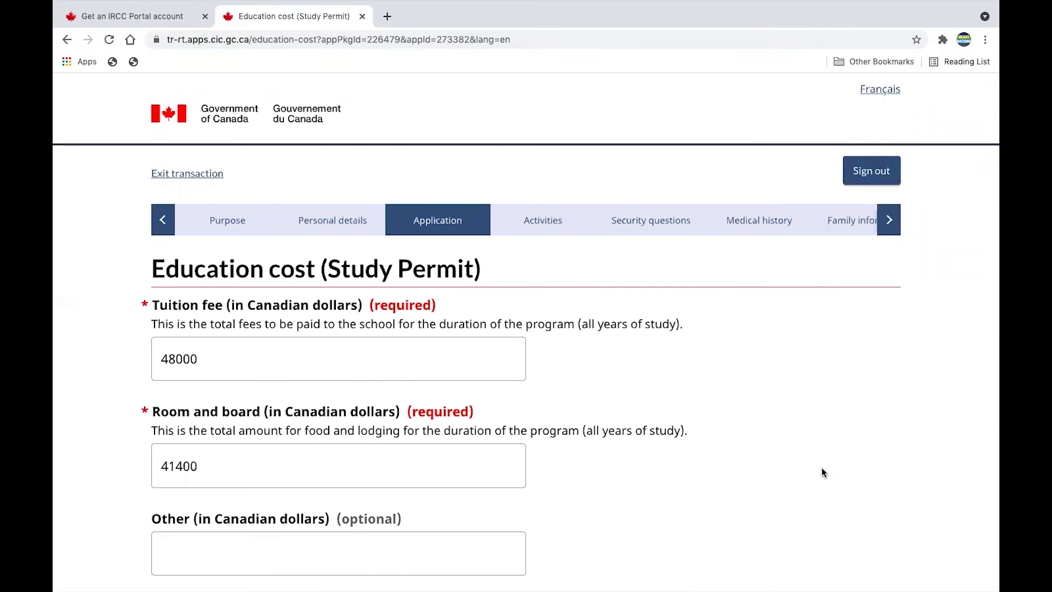
Step: Examine the tuition fee entry and its instruction about total school fees for all years of study
scroll(821, 472, down, 1)
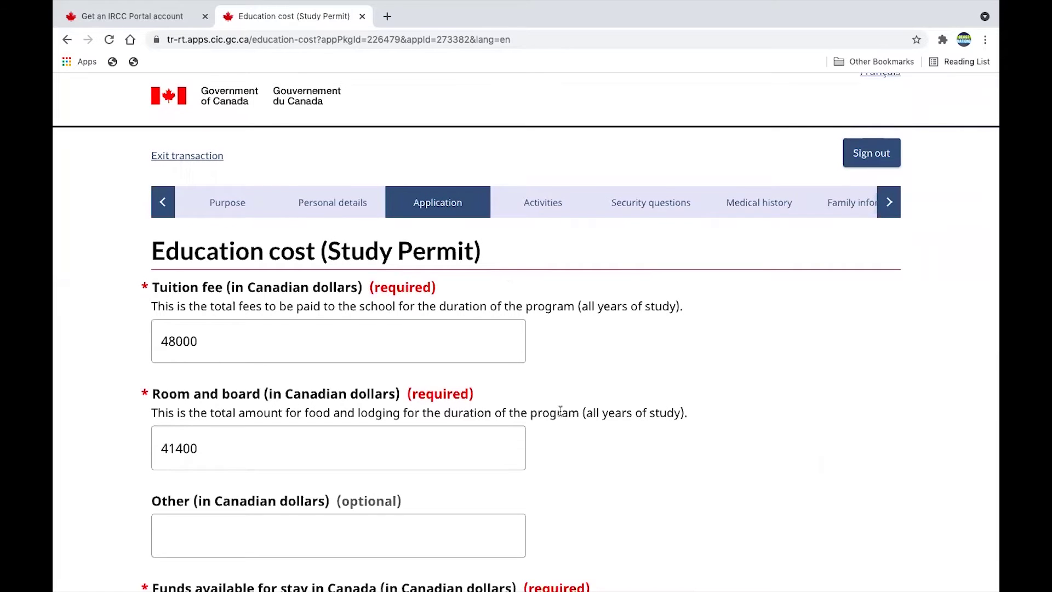
scroll(554, 364, down, 1)
scroll(554, 367, down, 1)
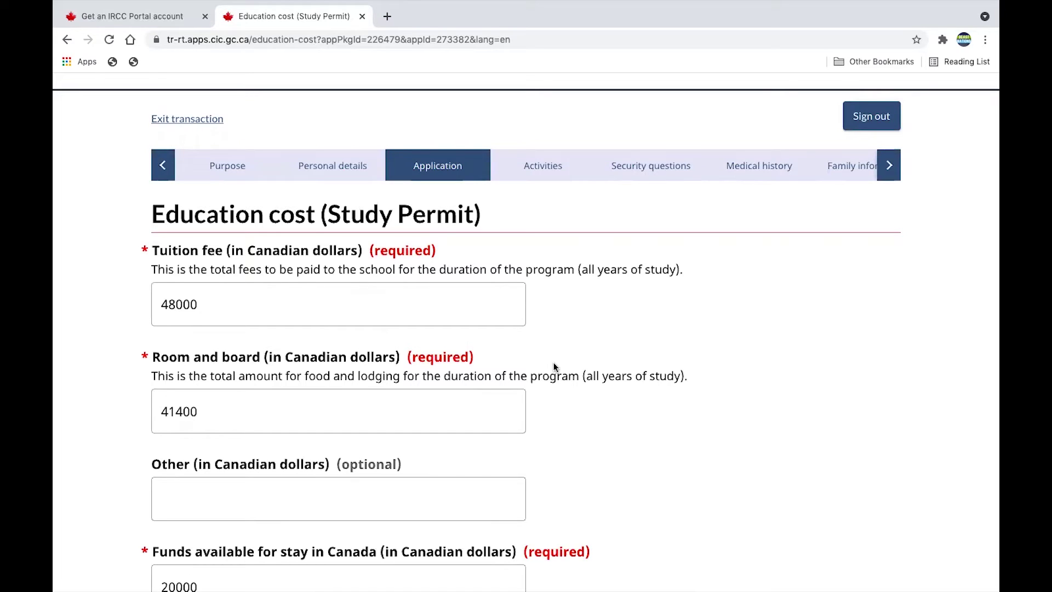
click(449, 305)
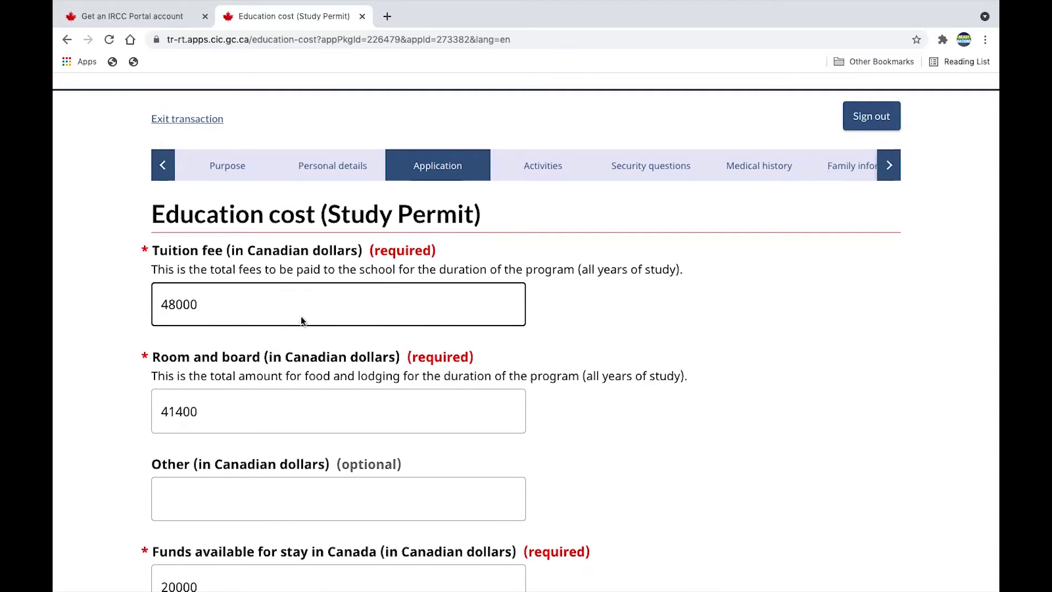
click(178, 277)
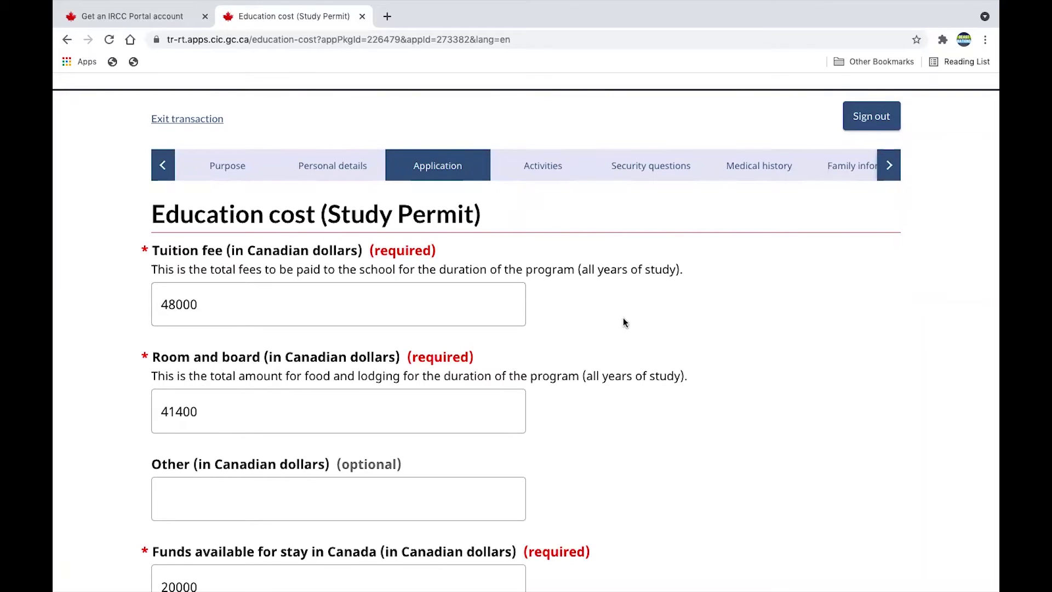
Step: Examine the room and board entry and highlight its instruction about total food and lodging costs for the program
scroll(211, 302, down, 1)
click(228, 350)
click(214, 295)
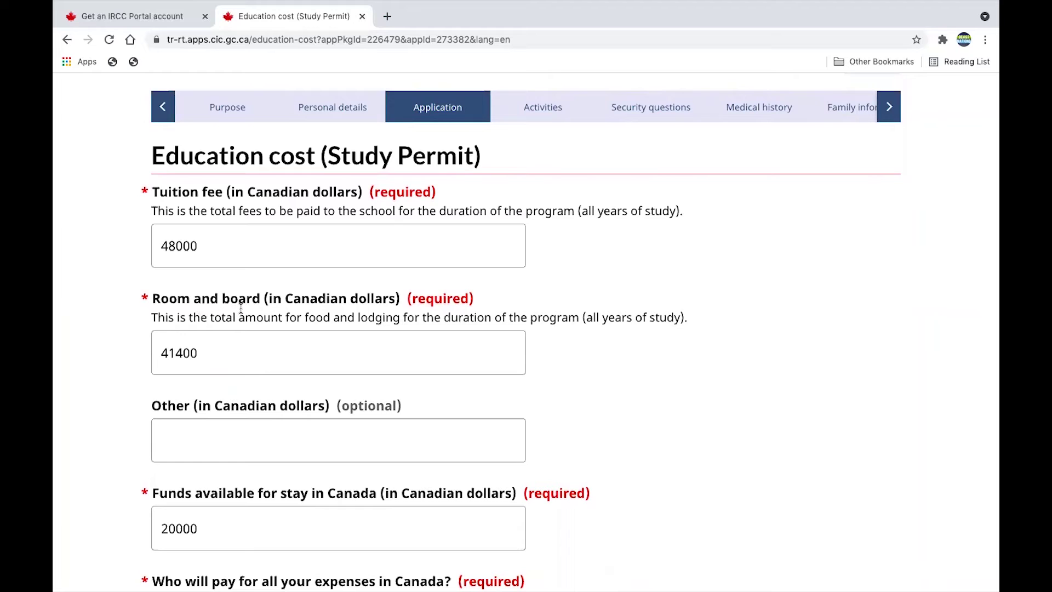
click(256, 361)
drag(689, 318, 147, 313)
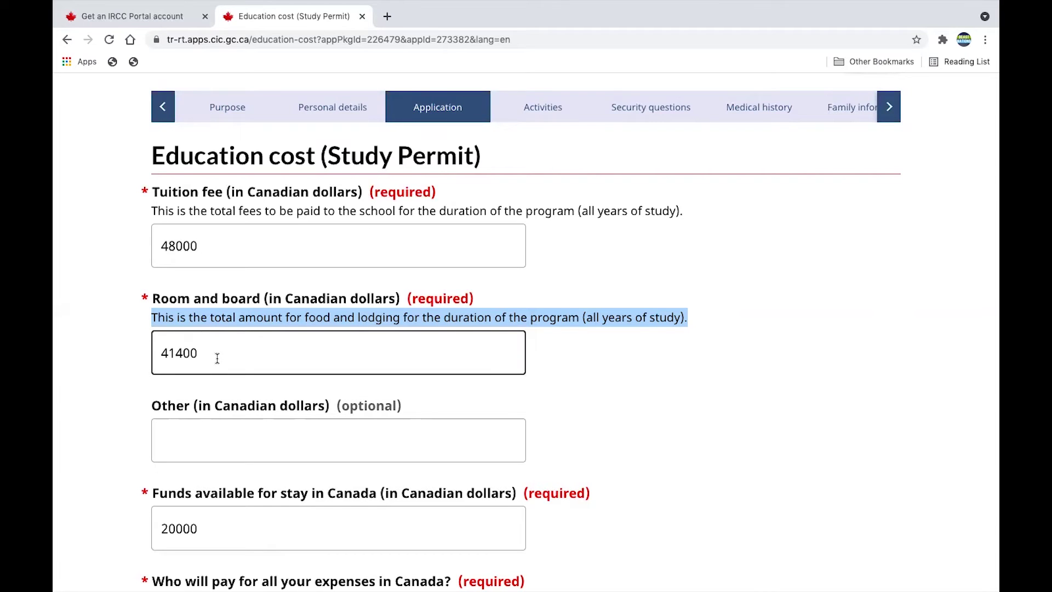
Step: Check the funds available for the stay and the options for who pays the expenses, keeping Myself or Parents
scroll(414, 482, down, 3)
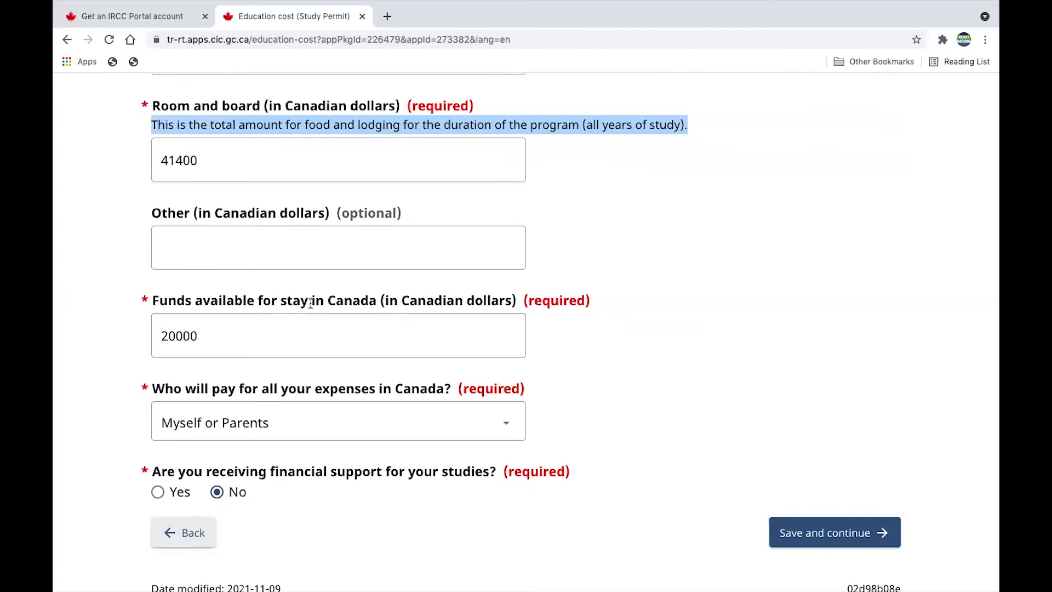
scroll(540, 360, down, 1)
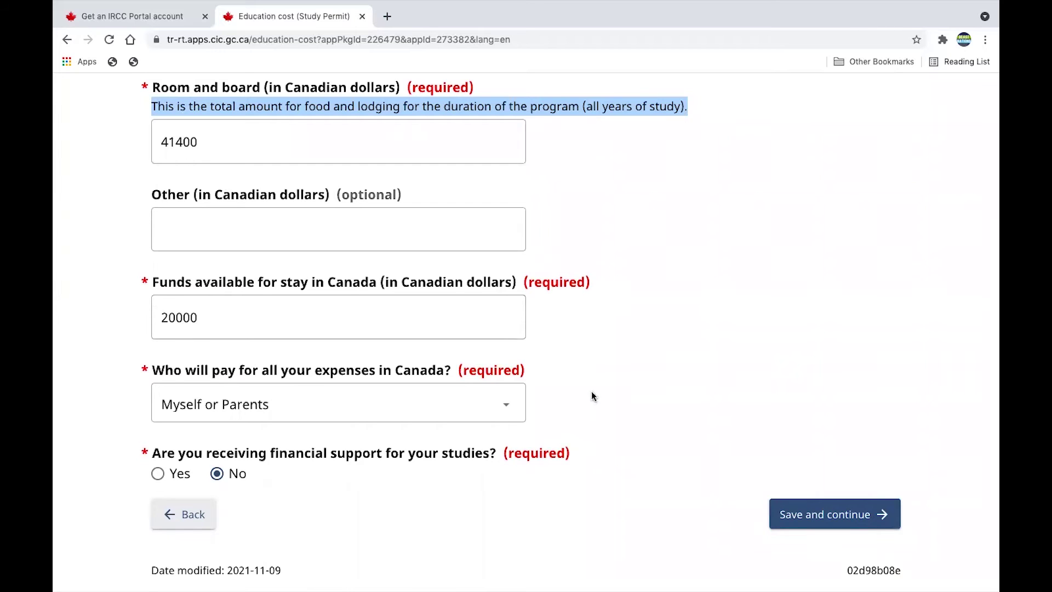
scroll(592, 400, down, 3)
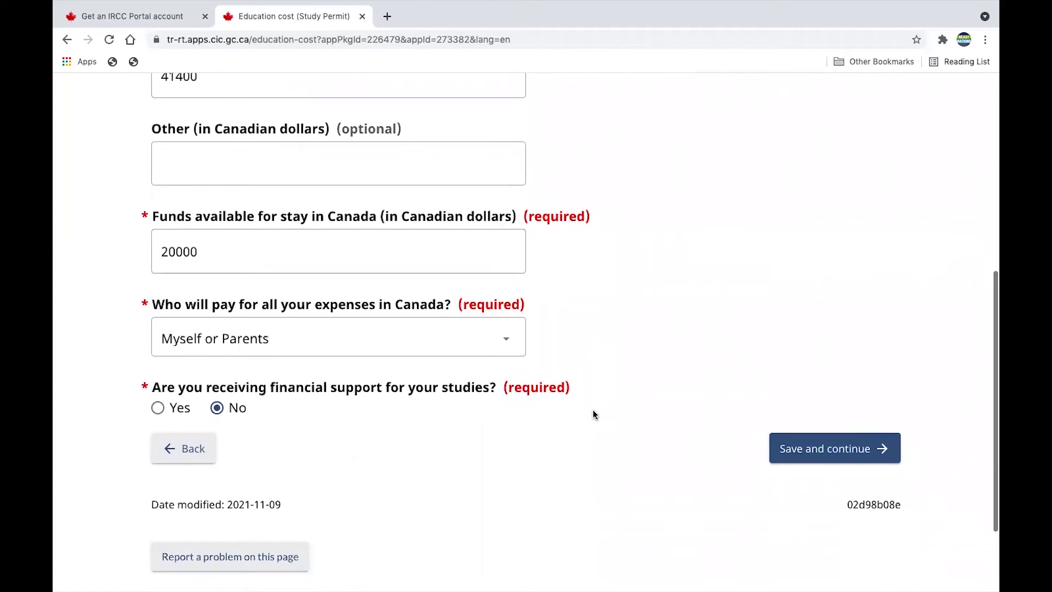
click(496, 339)
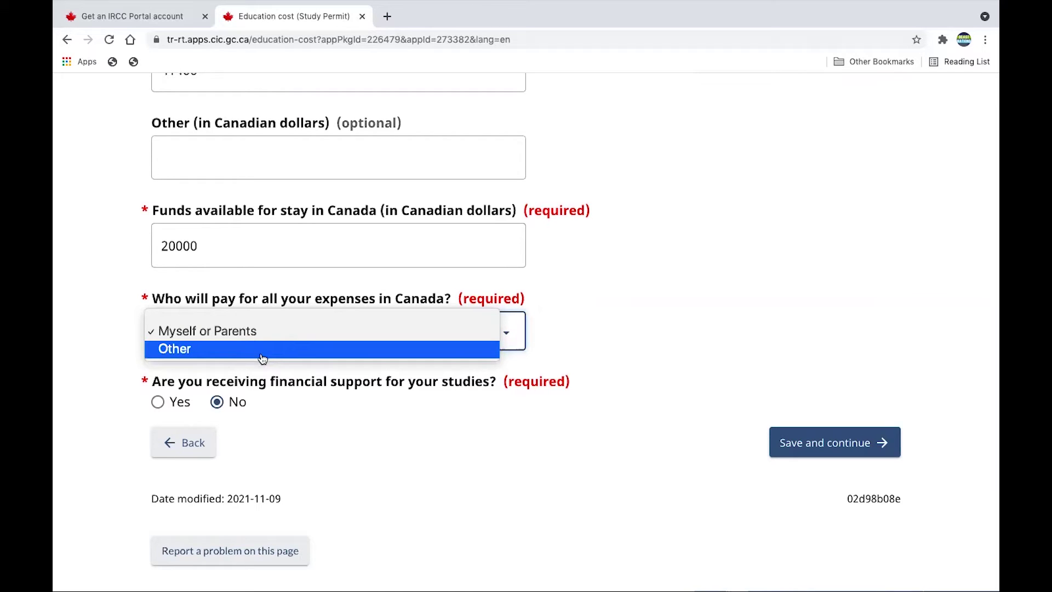
click(596, 331)
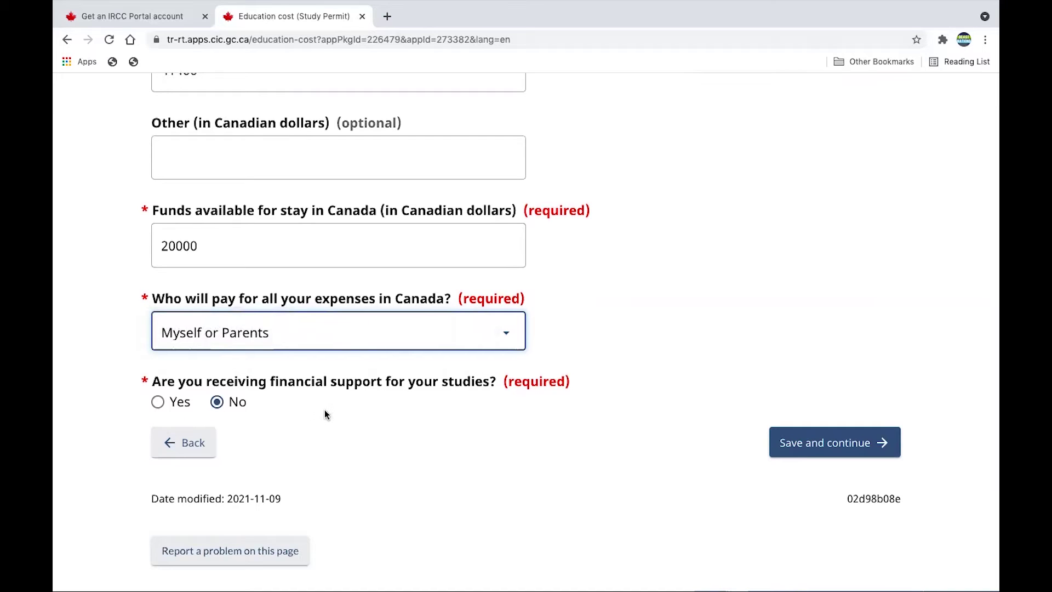
Step: Try answering Yes to receiving financial support for the studies and review the listed scholarship programs
click(158, 402)
scroll(403, 468, down, 3)
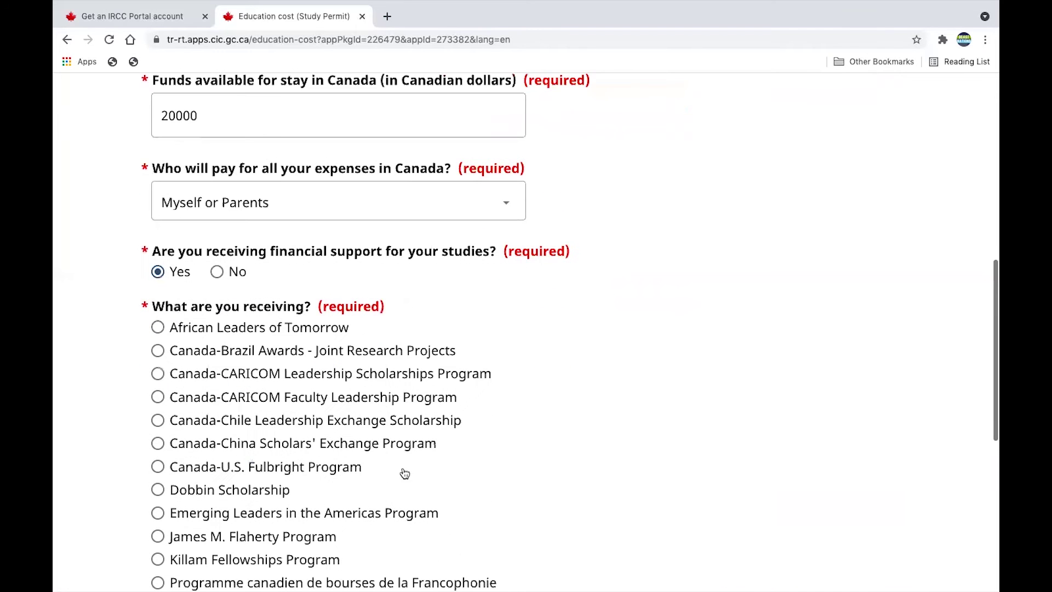
scroll(471, 470, down, 3)
scroll(450, 331, up, 2)
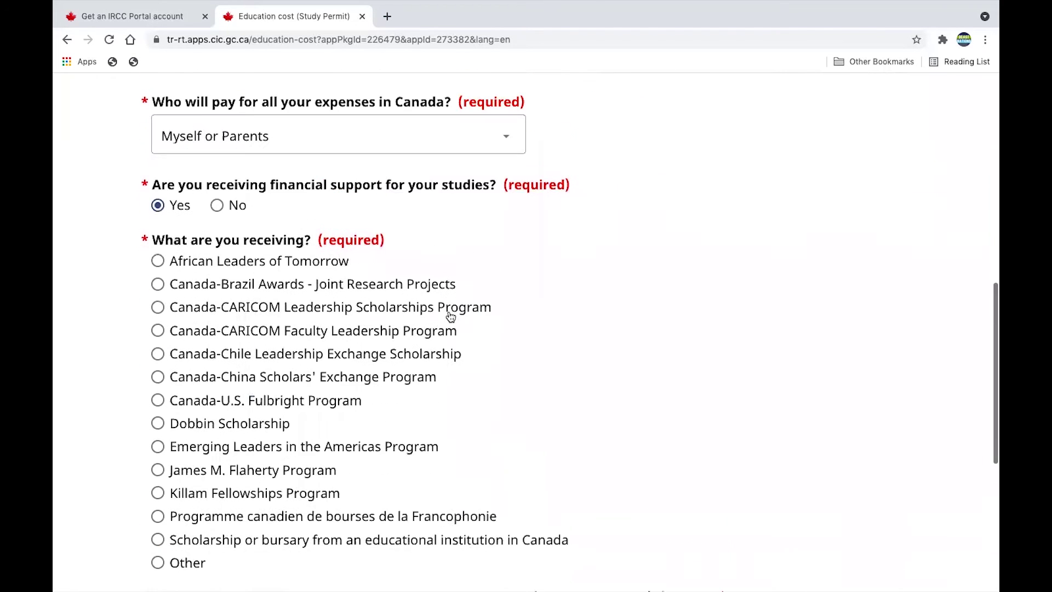
scroll(452, 339, down, 1)
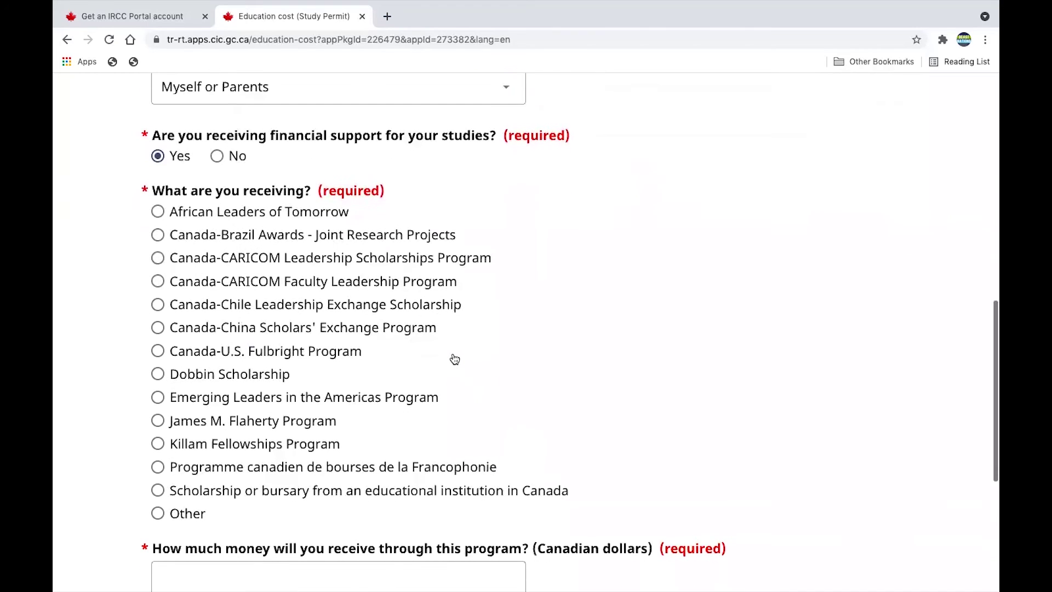
Step: Answer No to receiving financial support for the studies and save the education cost page
click(217, 156)
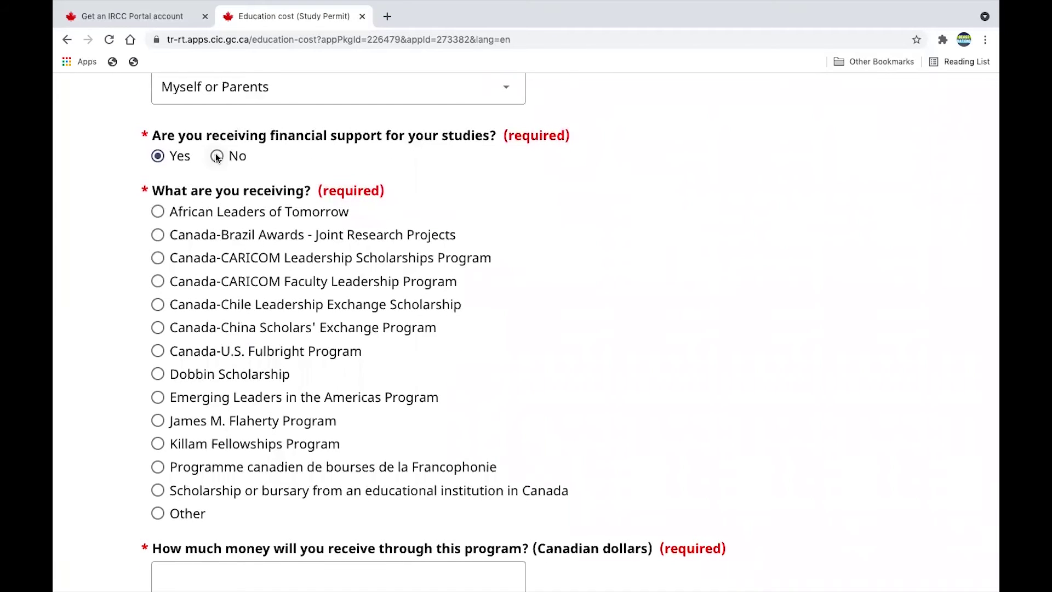
click(809, 333)
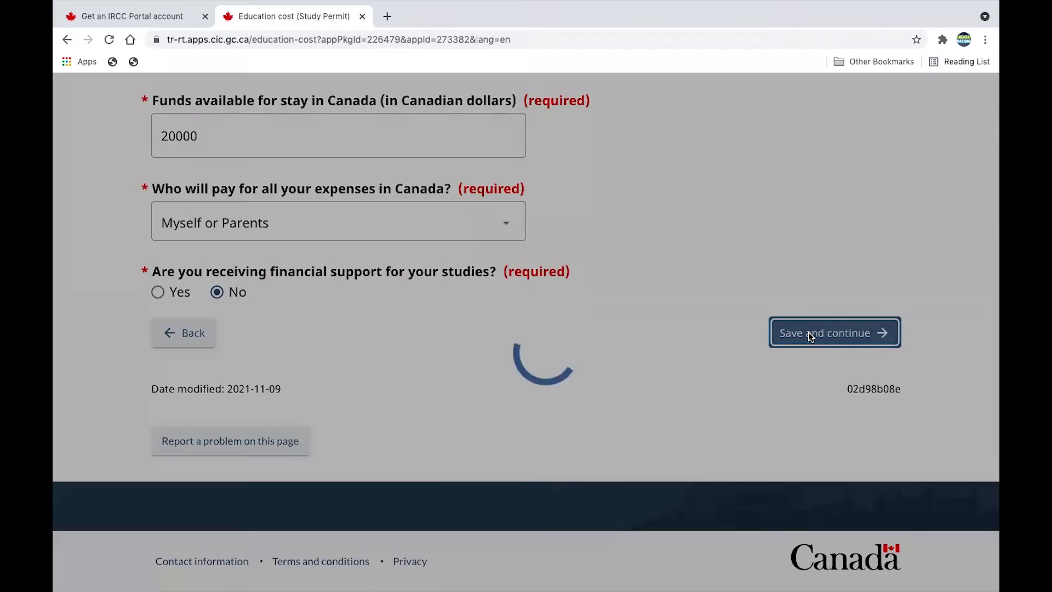
Step: Answer No to applying for a work permit for a co-op program and save the page
scroll(810, 336, down, 1)
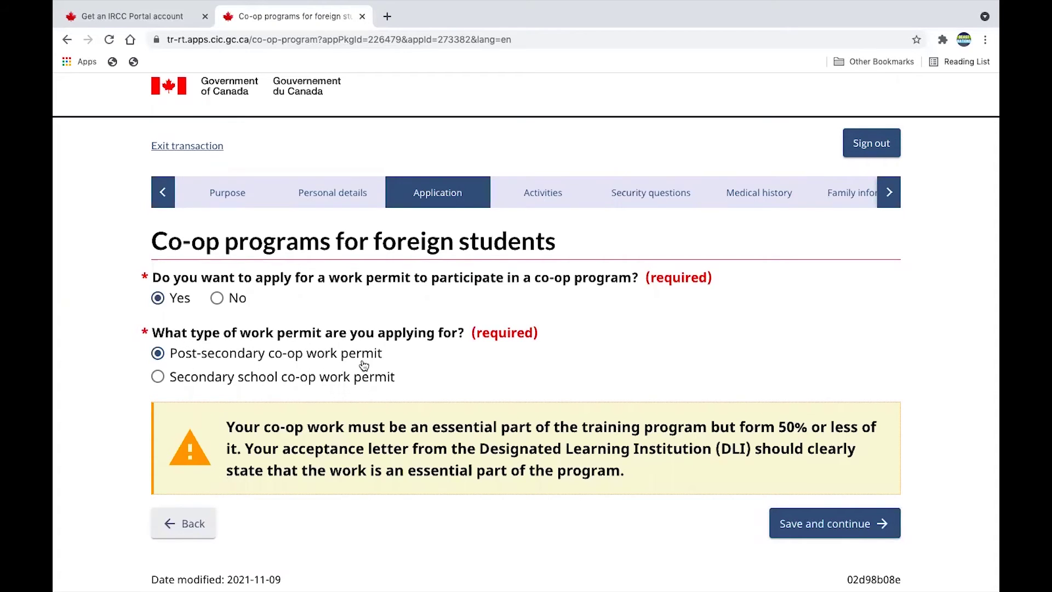
click(217, 299)
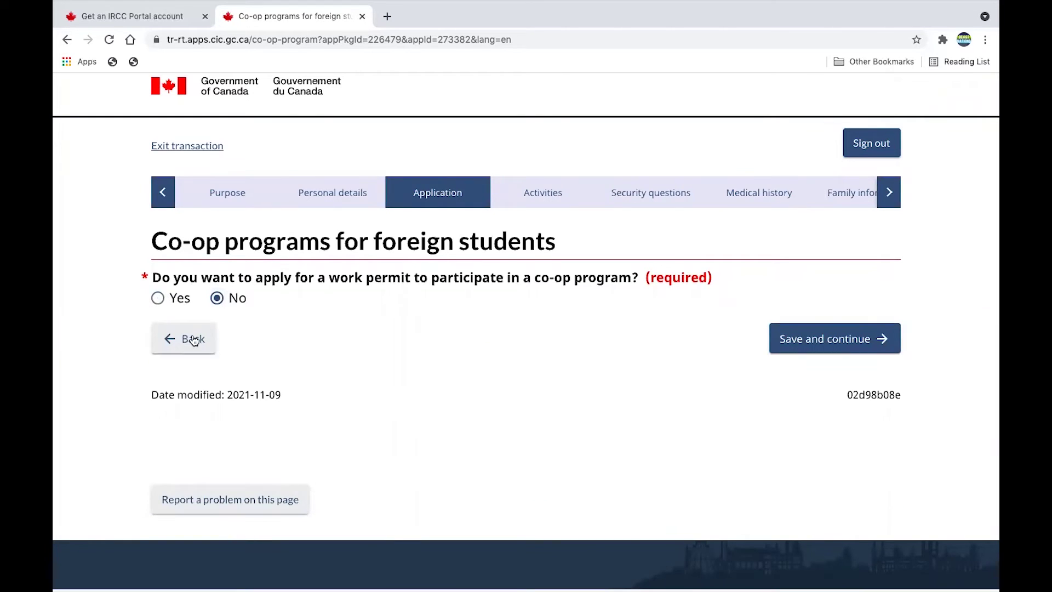
click(159, 303)
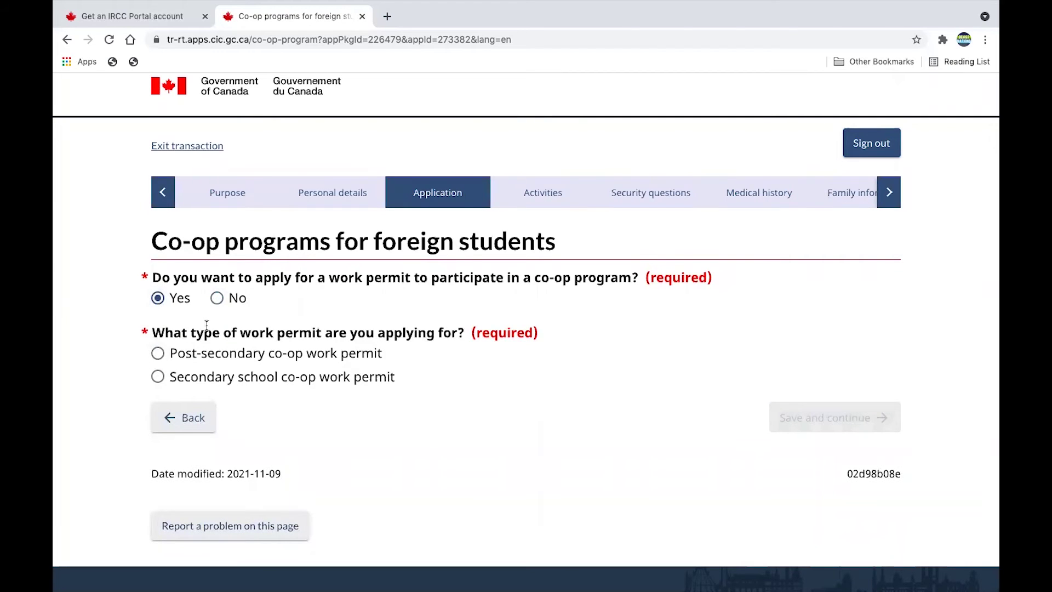
click(217, 298)
click(791, 341)
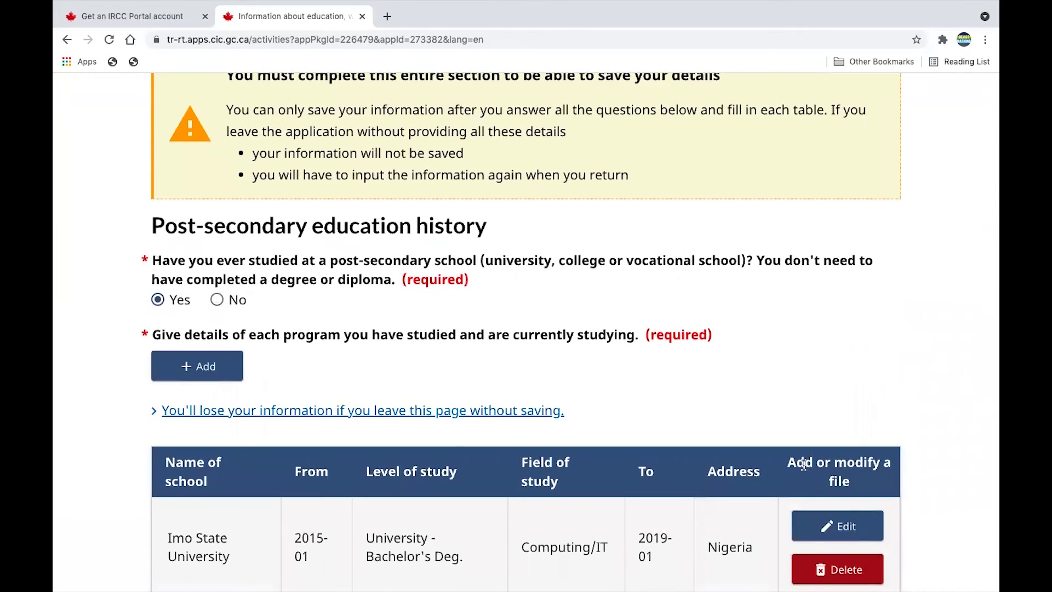
Step: Return to the co-op programs page, answer Yes, choose Post-secondary co-op work permit and save the page
scroll(803, 464, down, 15)
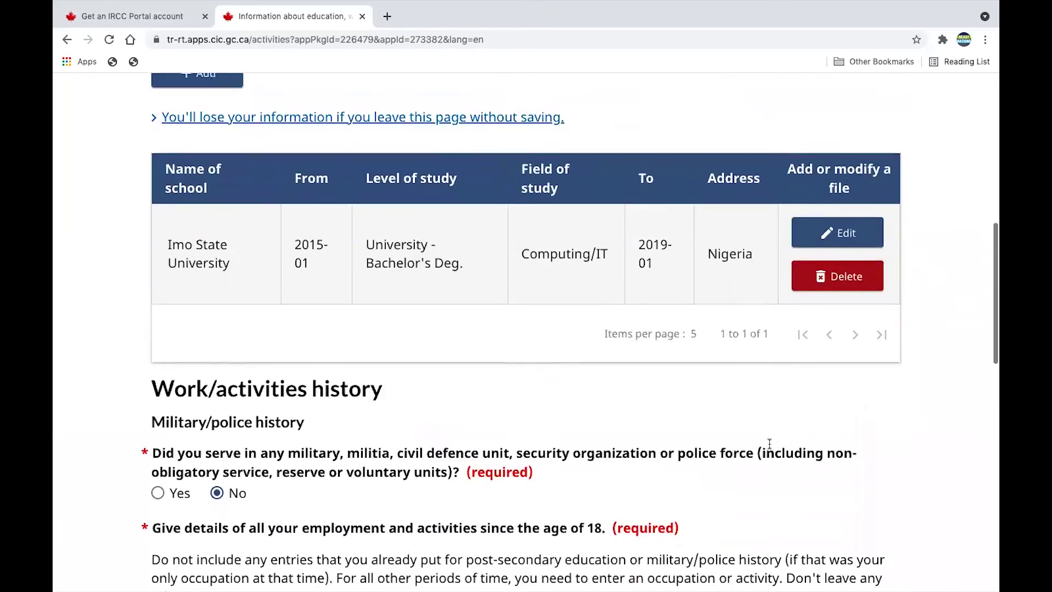
scroll(770, 448, down, 10)
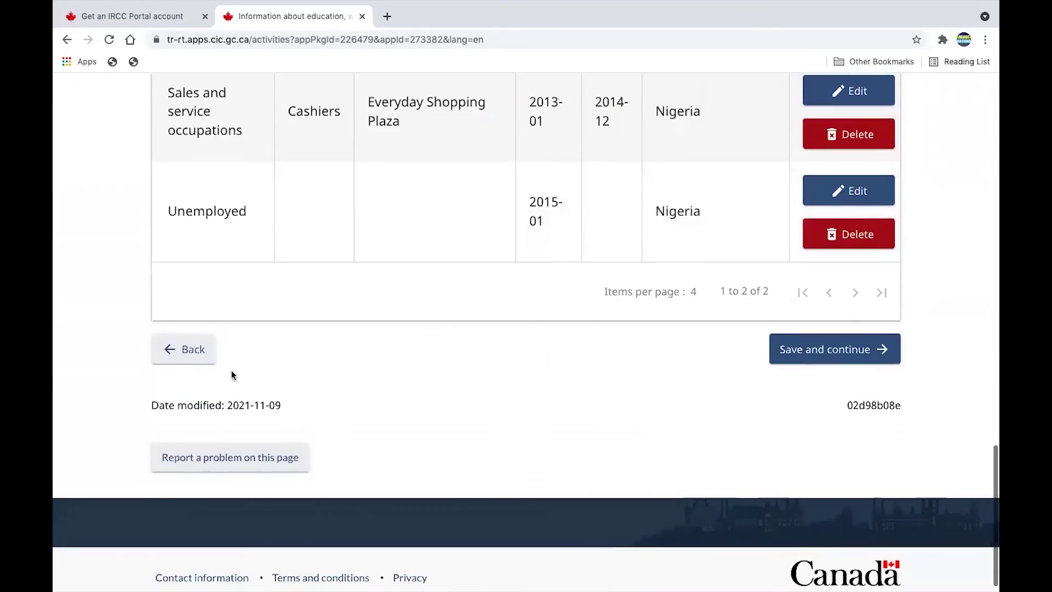
click(198, 365)
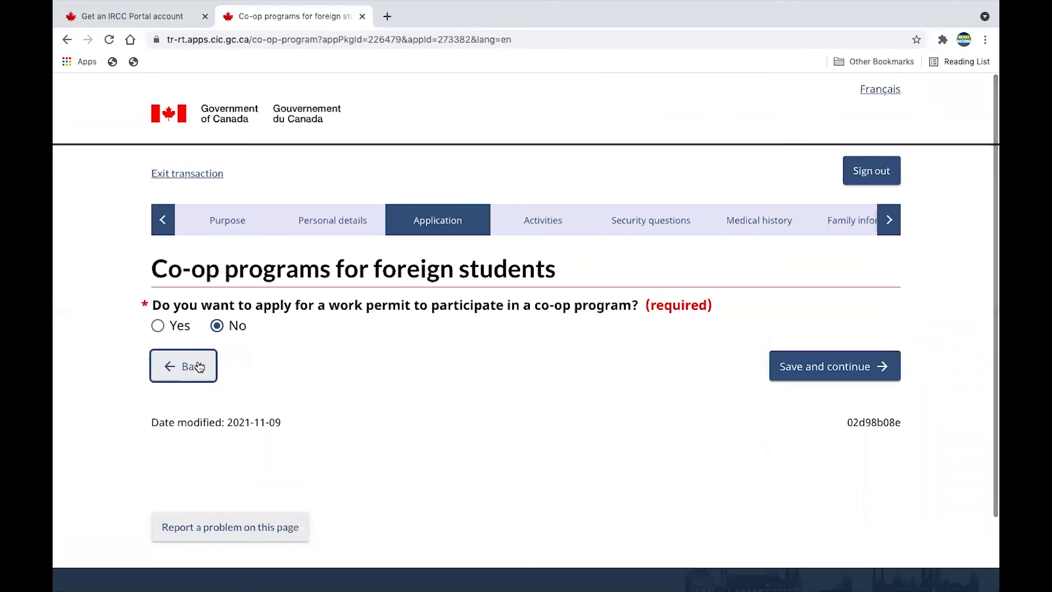
click(158, 326)
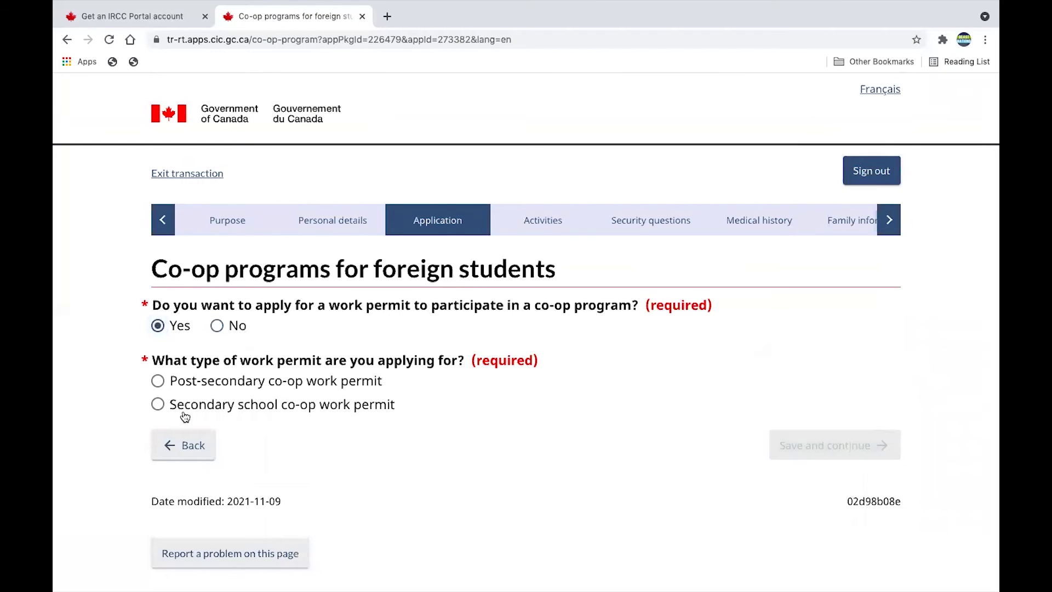
click(159, 382)
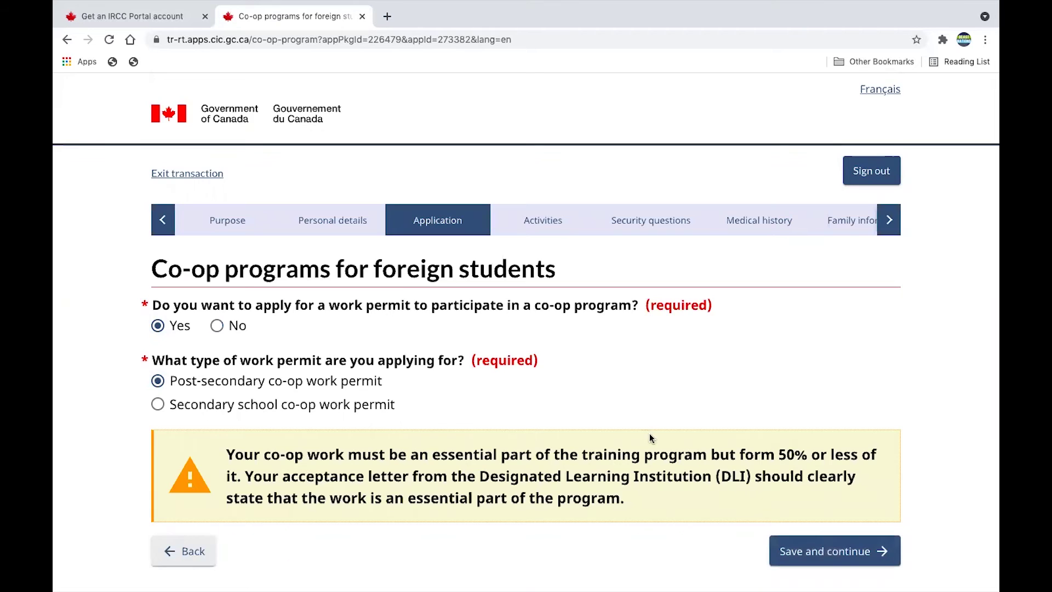
scroll(651, 432, down, 2)
click(807, 469)
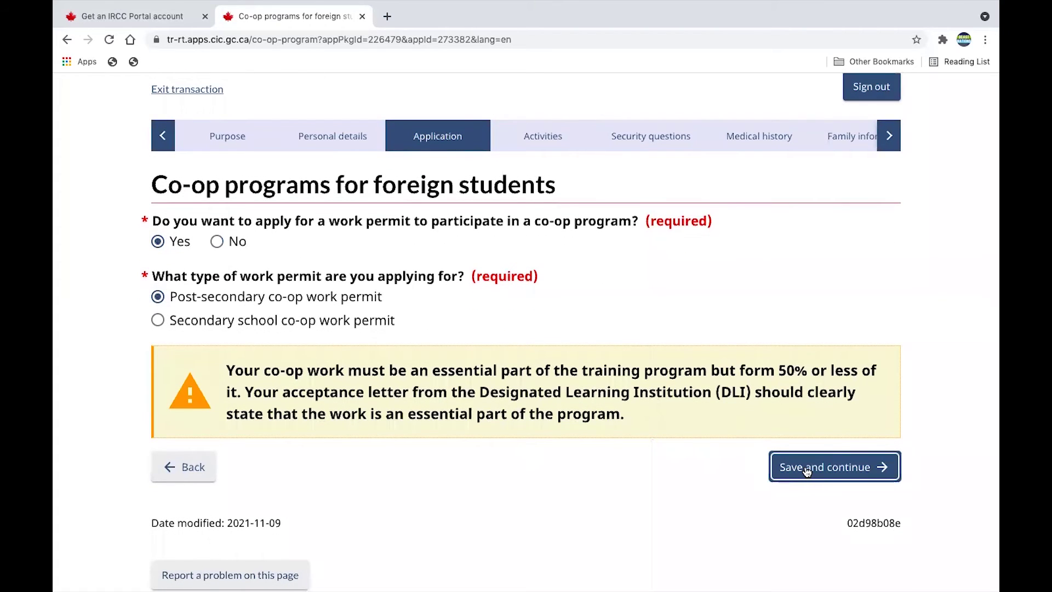
Step: Examine the post-secondary education history section and highlight its question about ever having studied at a post-secondary school
scroll(807, 470, down, 1)
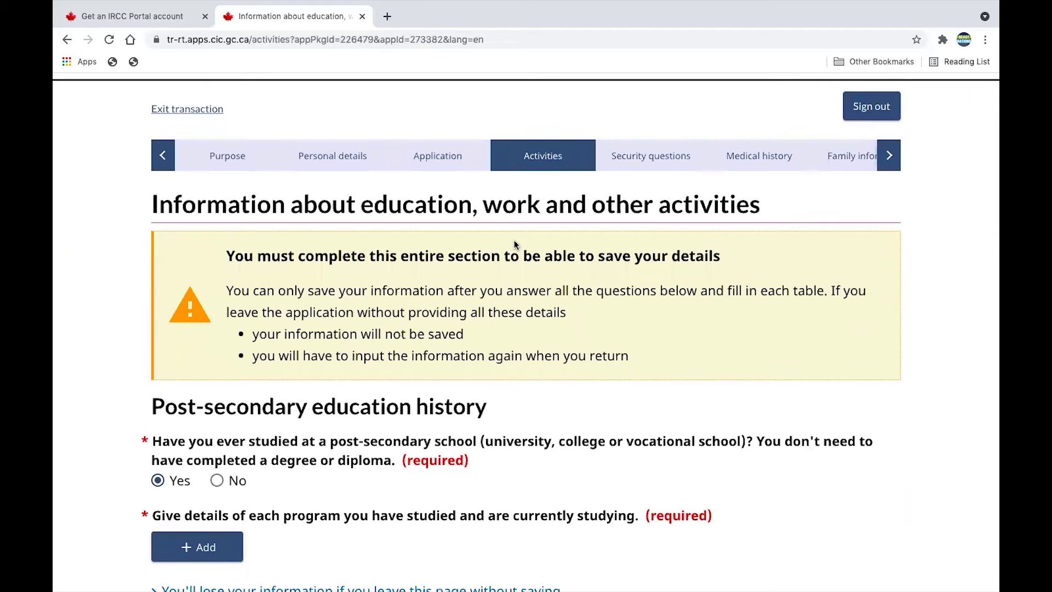
scroll(680, 248, down, 3)
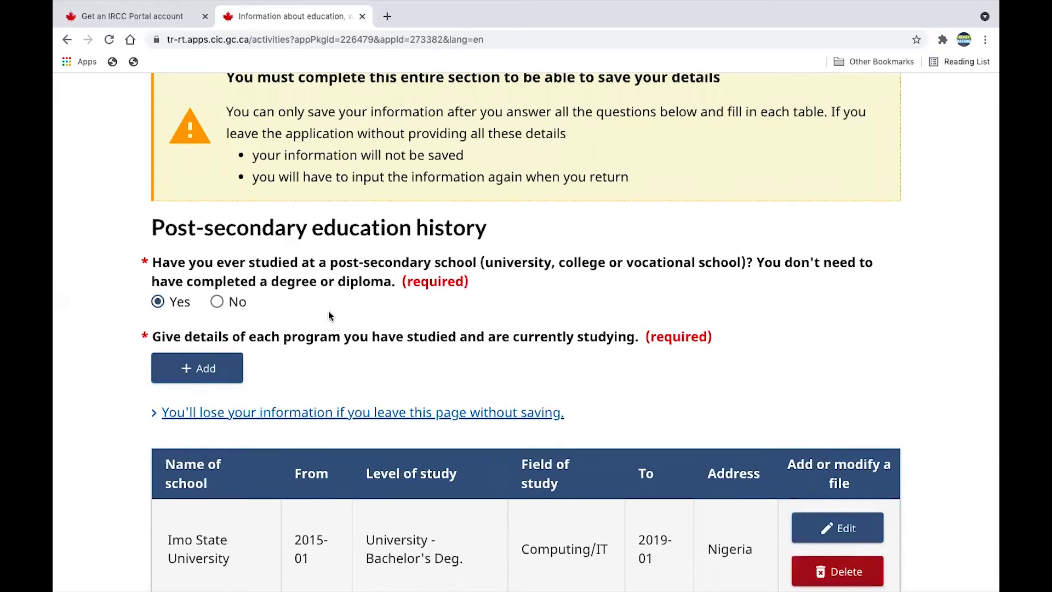
drag(386, 286, 123, 255)
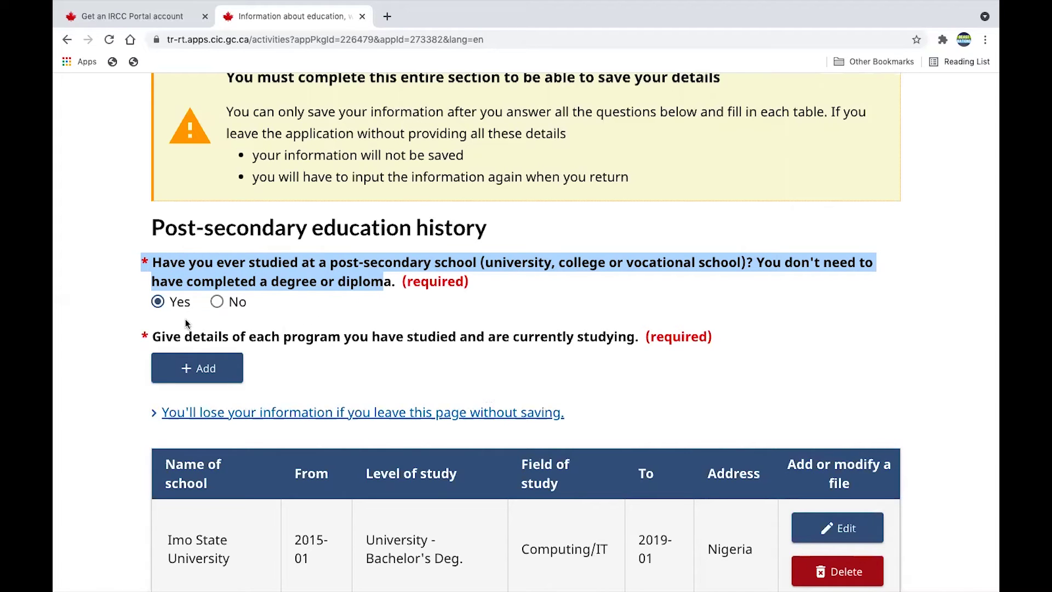
scroll(441, 398, down, 5)
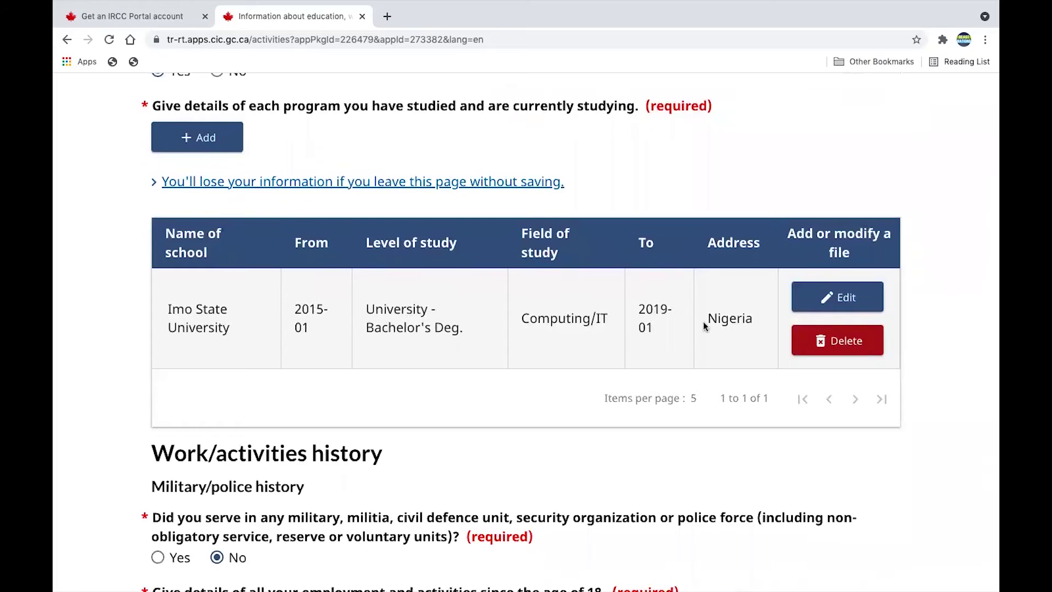
Step: Open the Imo State University education entry, check its dates, level, field of study and address, and save it
scroll(705, 318, up, 1)
click(837, 350)
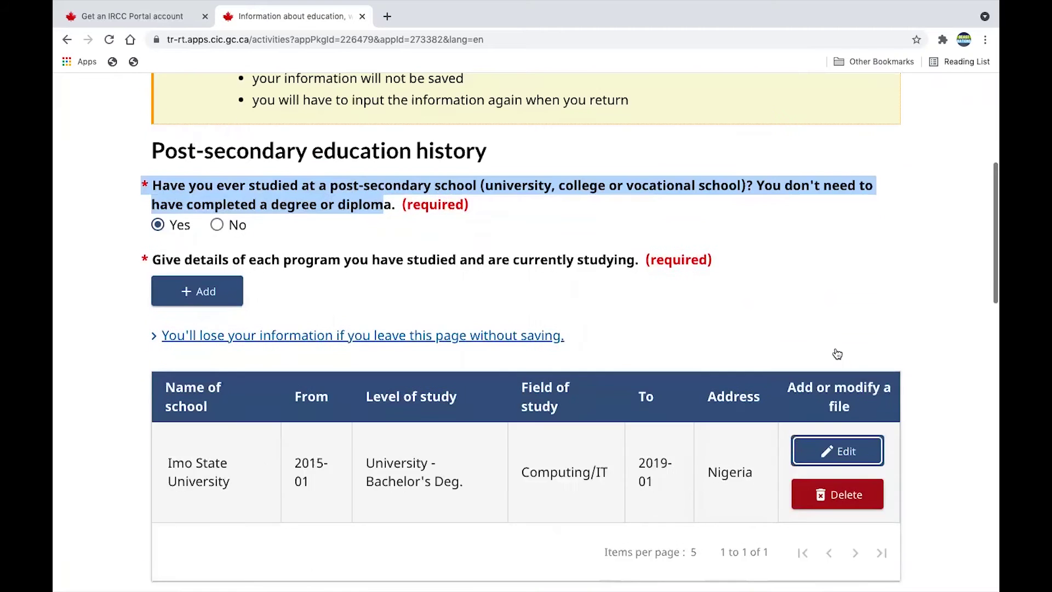
scroll(837, 353, up, 1)
scroll(837, 353, down, 3)
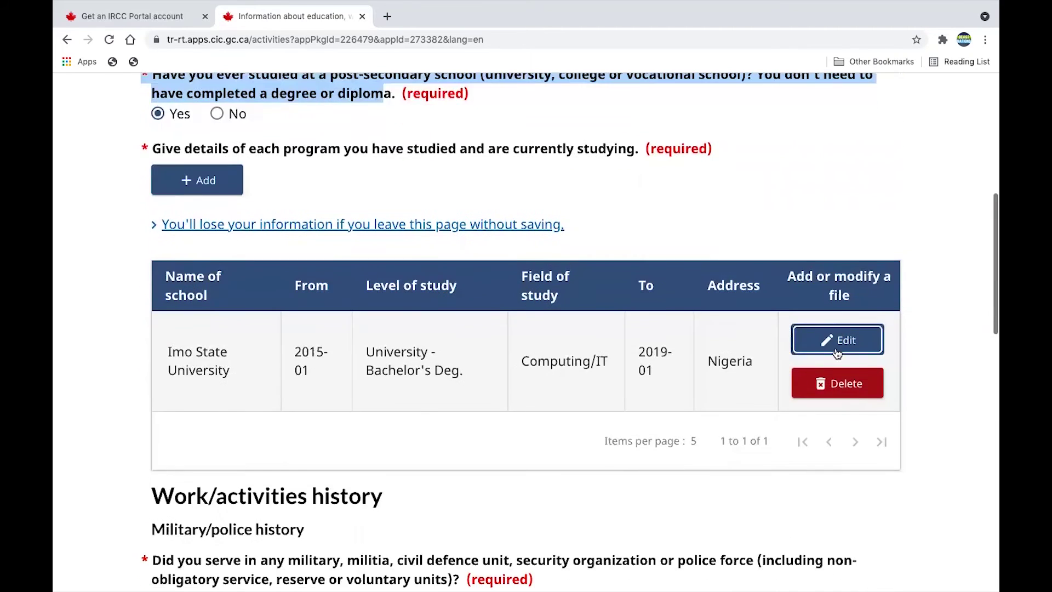
click(839, 349)
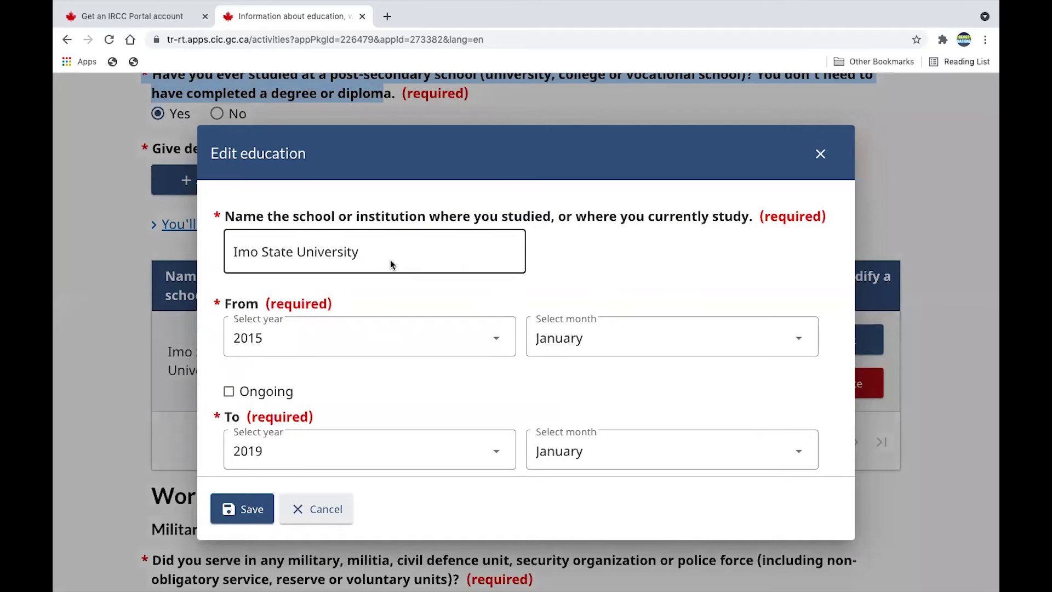
scroll(394, 255, down, 1)
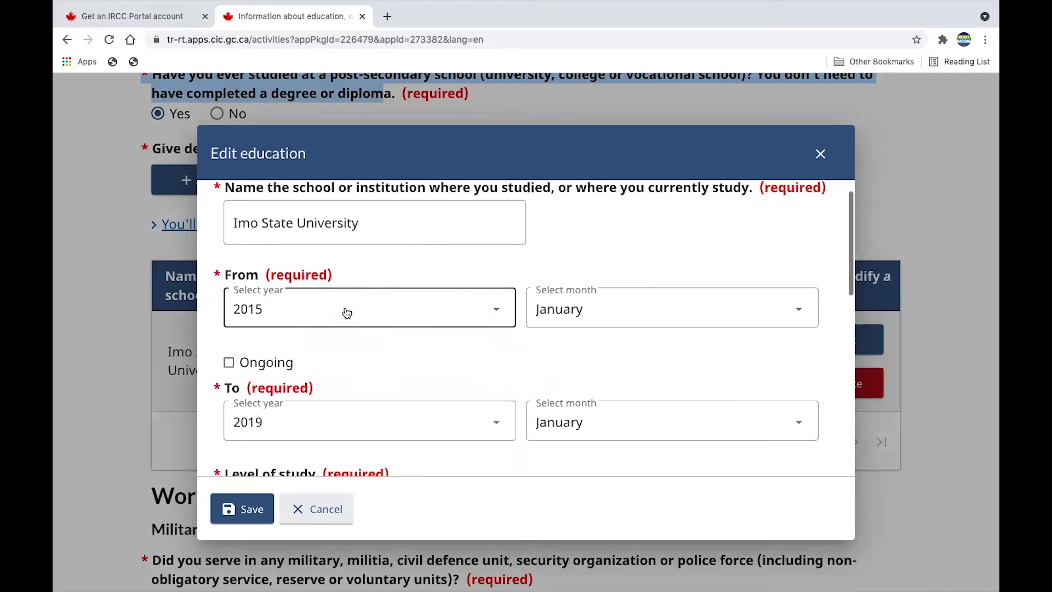
scroll(346, 313, down, 2)
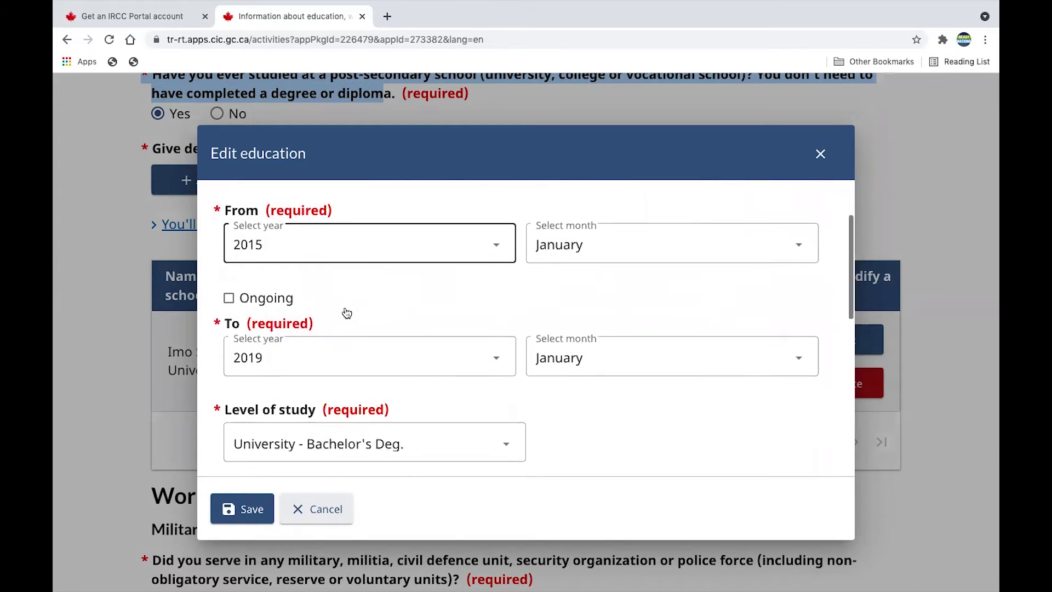
scroll(329, 345, down, 3)
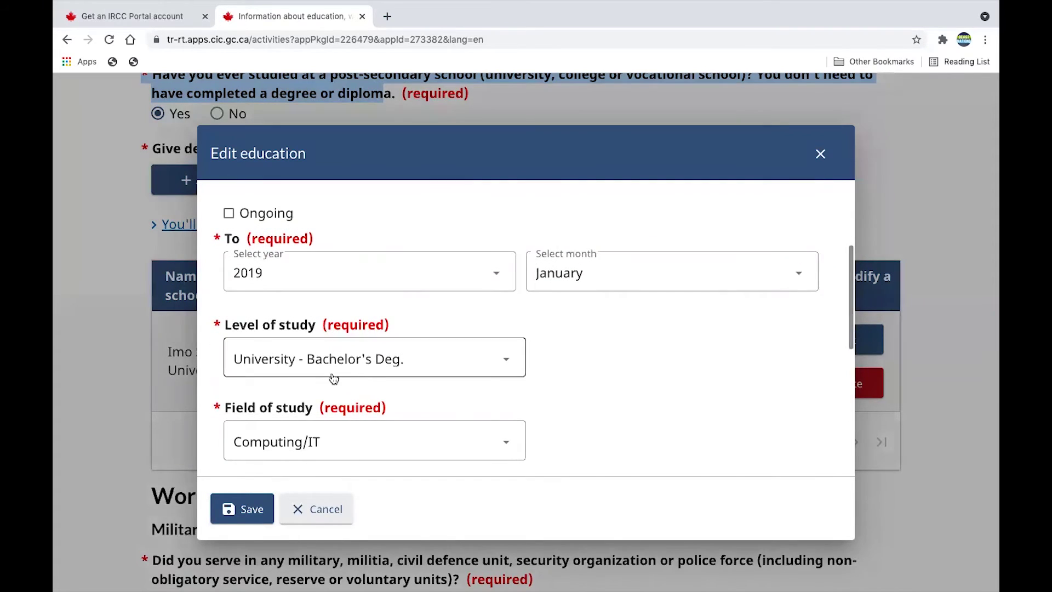
scroll(333, 378, down, 3)
scroll(344, 400, down, 5)
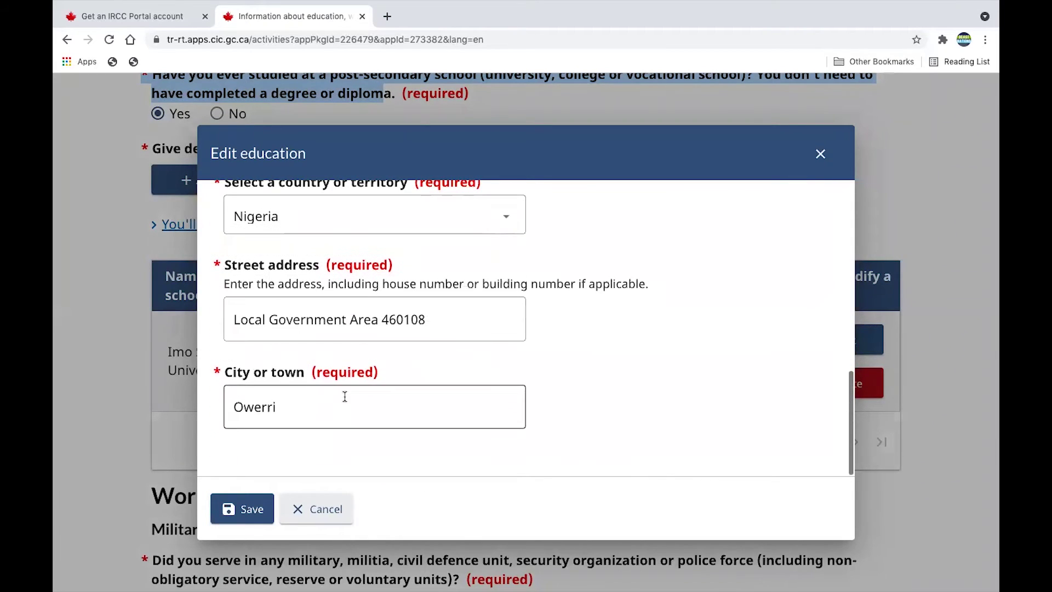
click(246, 509)
Step: Examine the work/activities history section and highlight its instructions to list all employment since age 18 and leave no gaps
scroll(568, 475, down, 8)
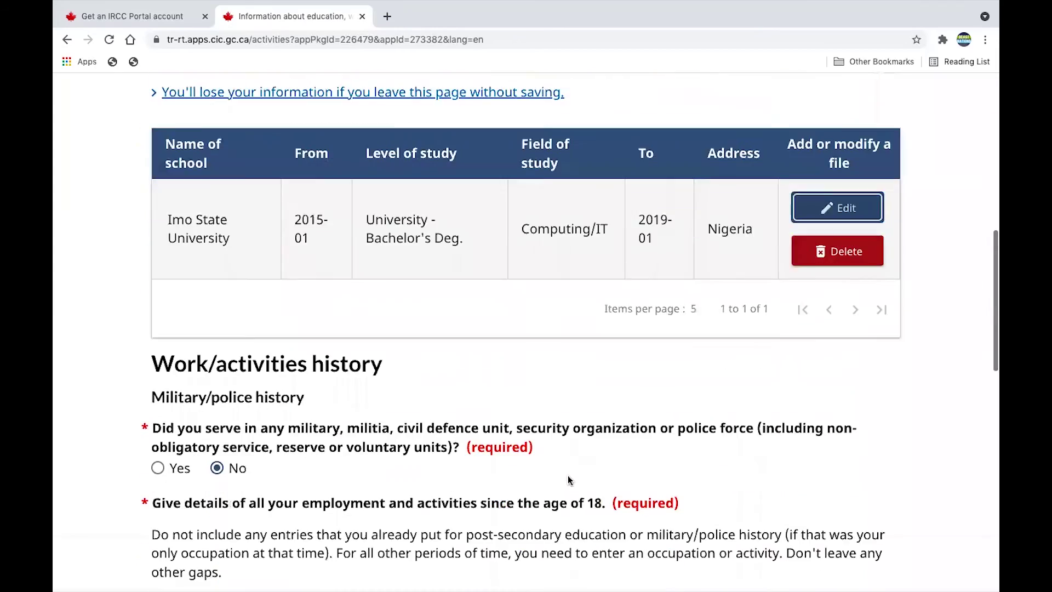
scroll(568, 475, up, 2)
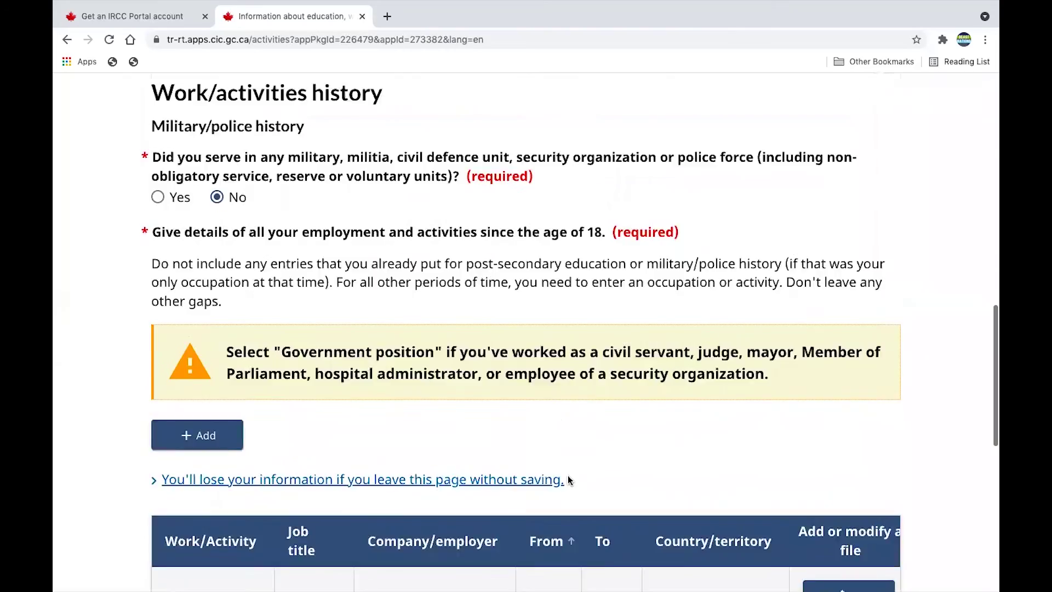
scroll(568, 474, down, 4)
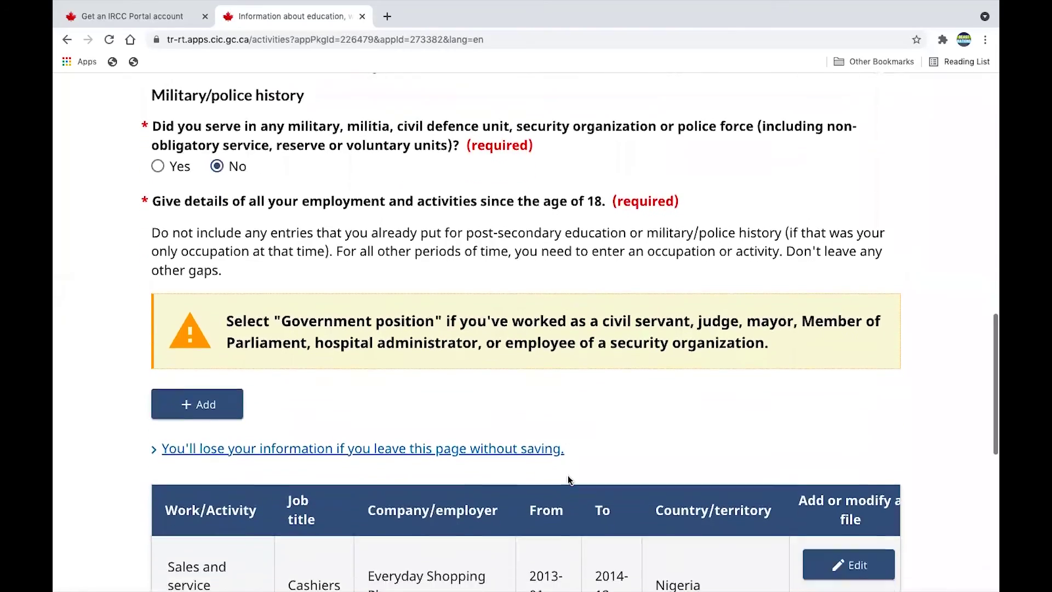
scroll(568, 475, up, 4)
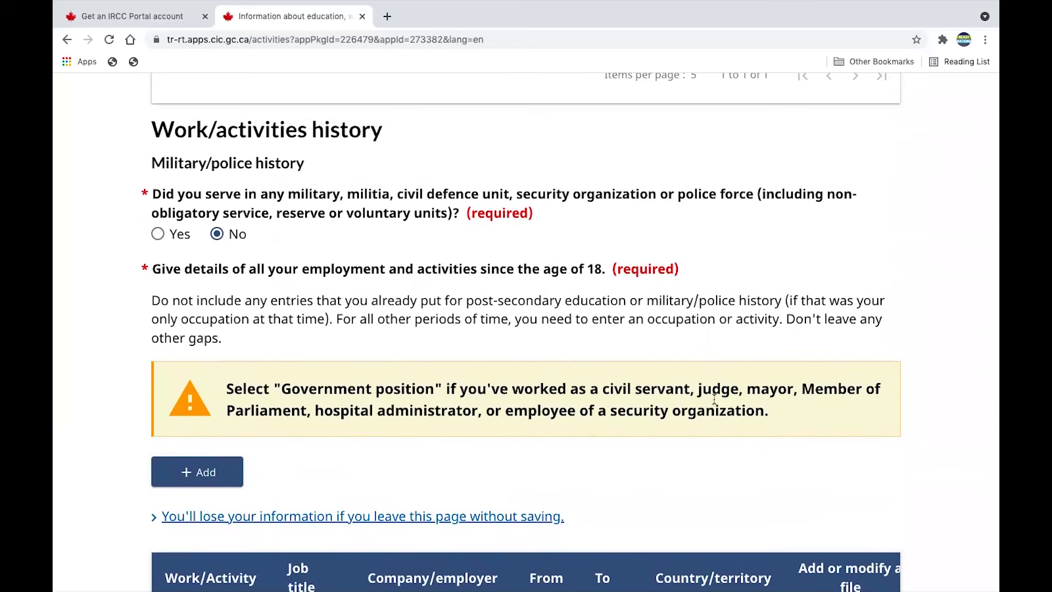
scroll(472, 413, down, 1)
scroll(256, 247, up, 2)
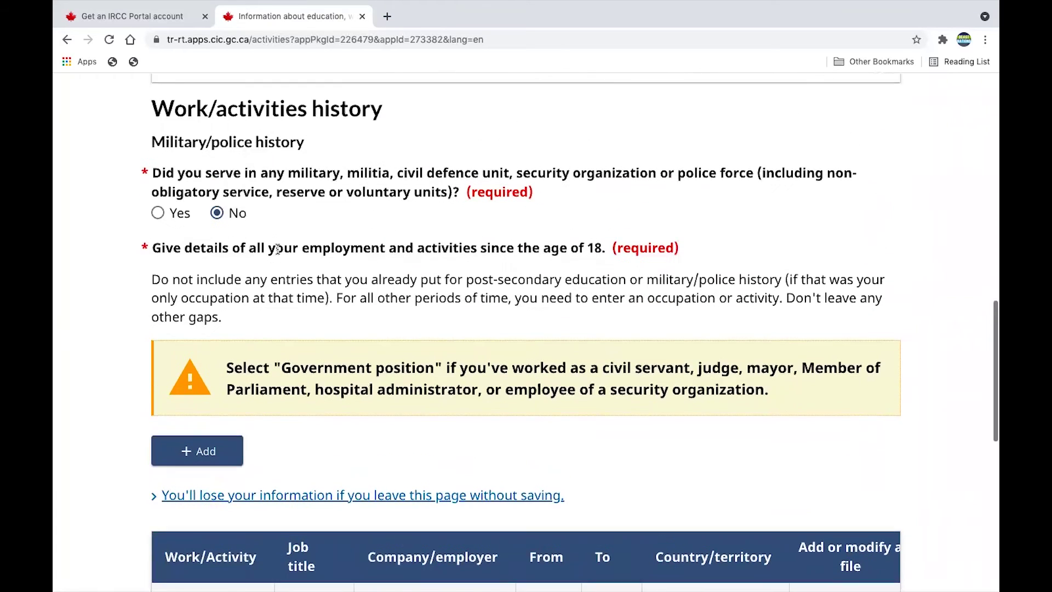
scroll(275, 367, down, 1)
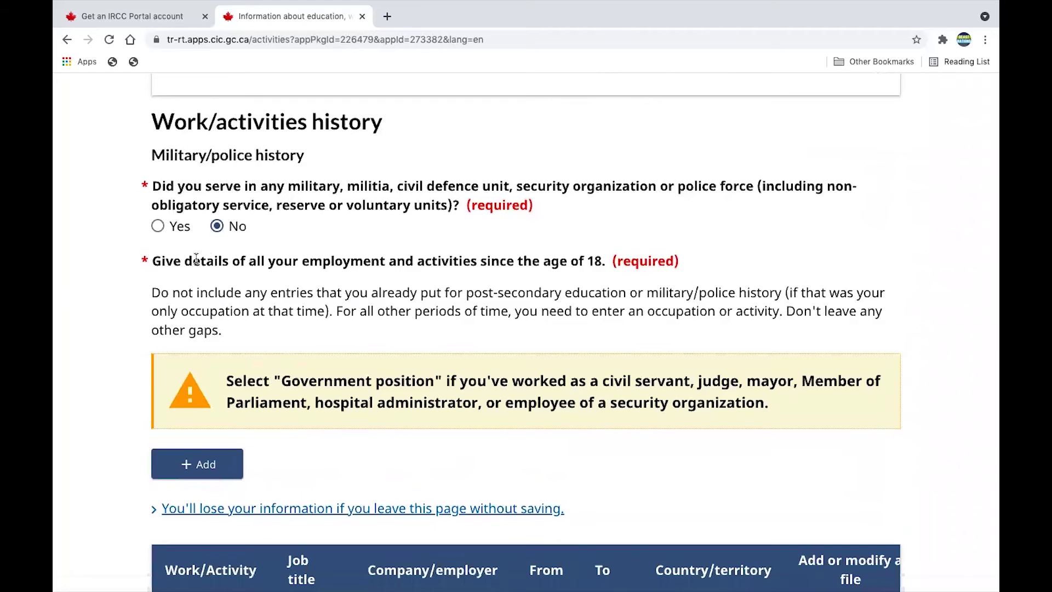
triple_click(155, 261)
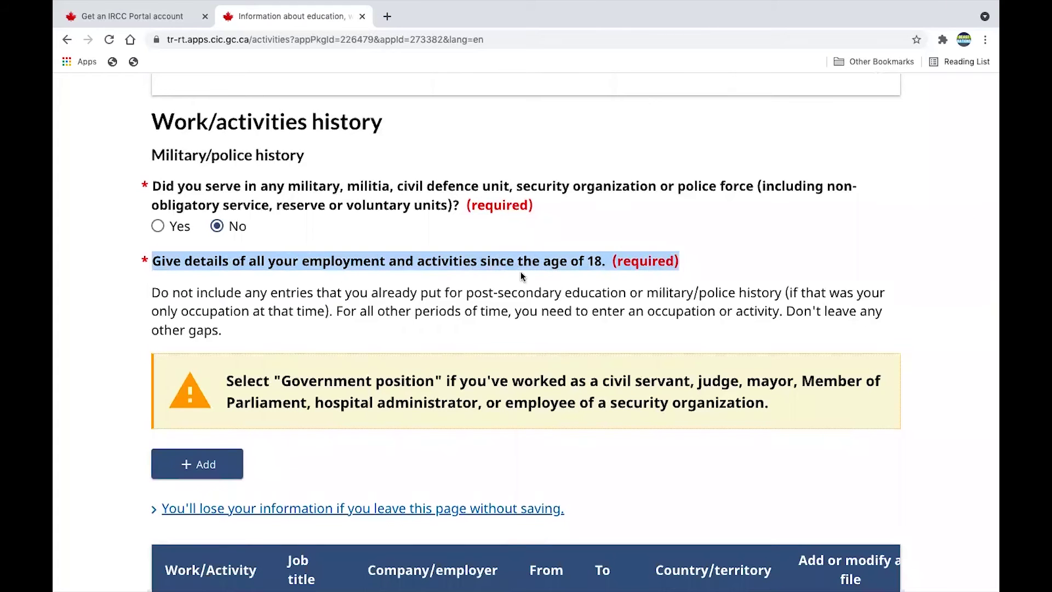
shift+click(597, 268)
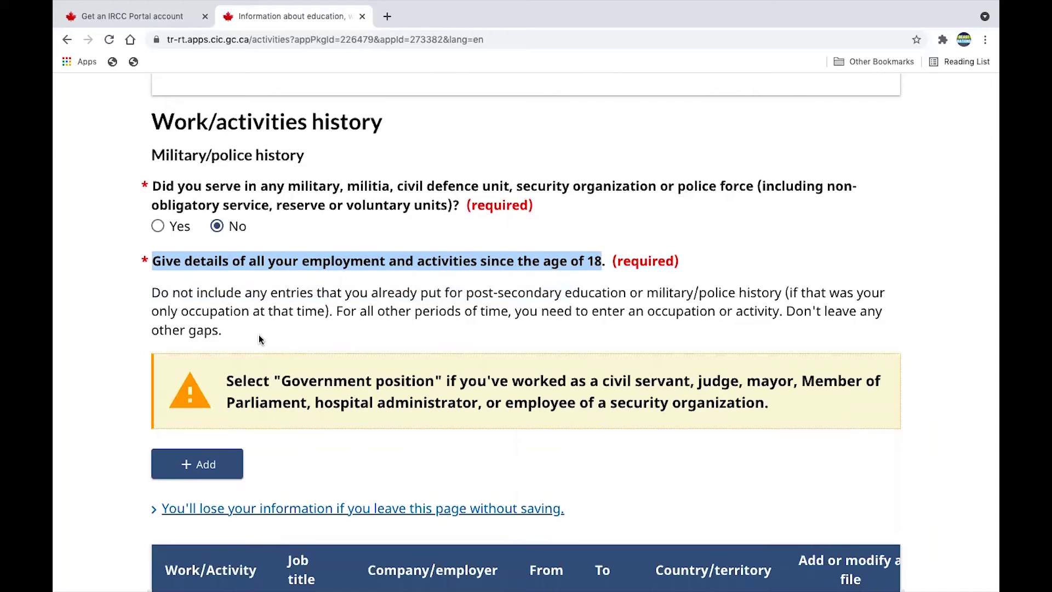
drag(236, 332, 782, 310)
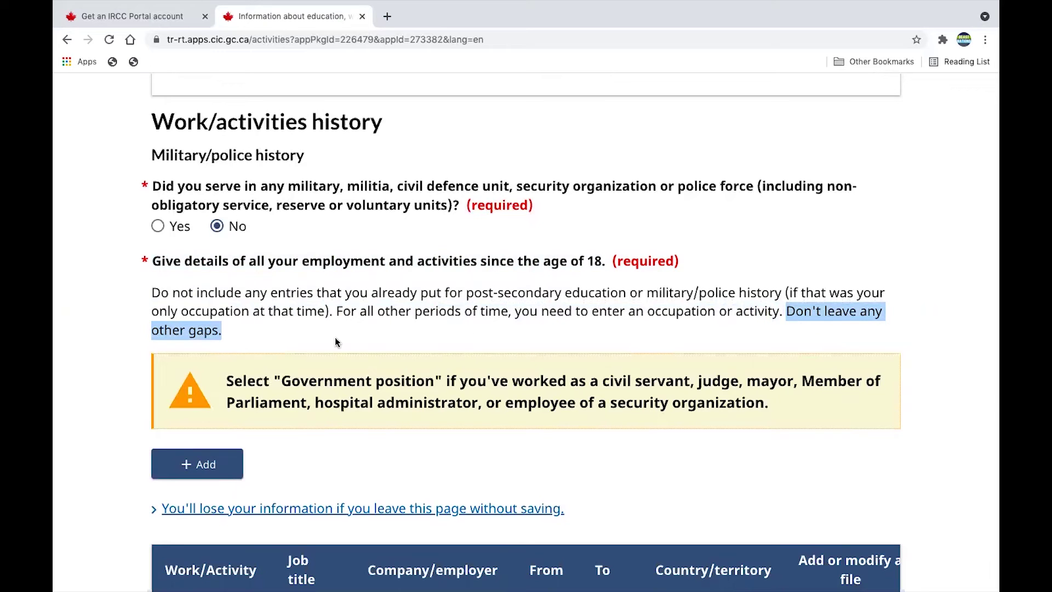
Step: Open the Everyday Shopping Plaza cashier entry in the work history, check its dates, occupation, job title, employer and duties, and save it
scroll(281, 330, down, 4)
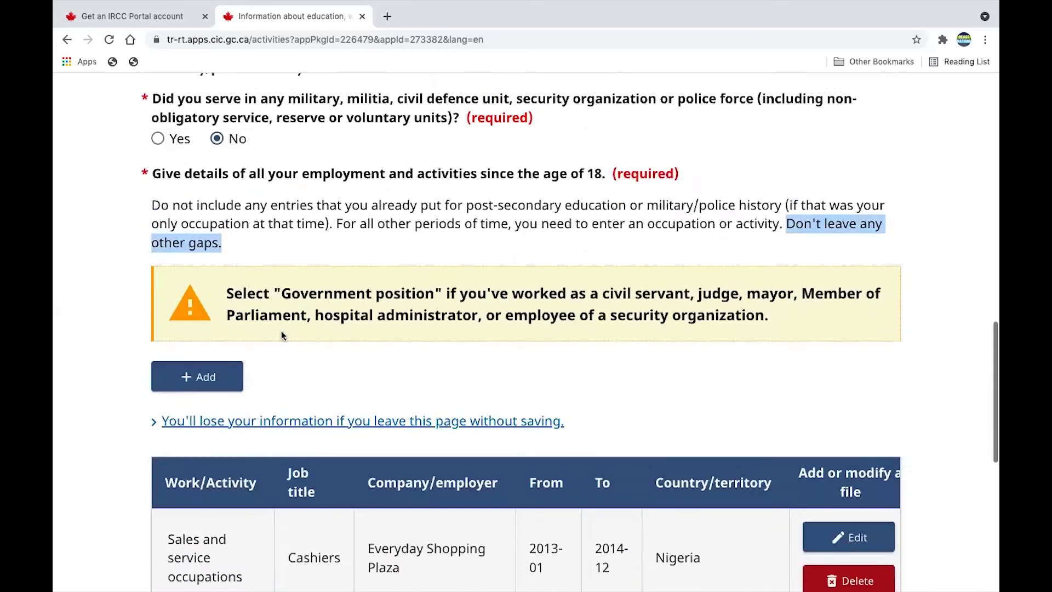
scroll(356, 383, down, 3)
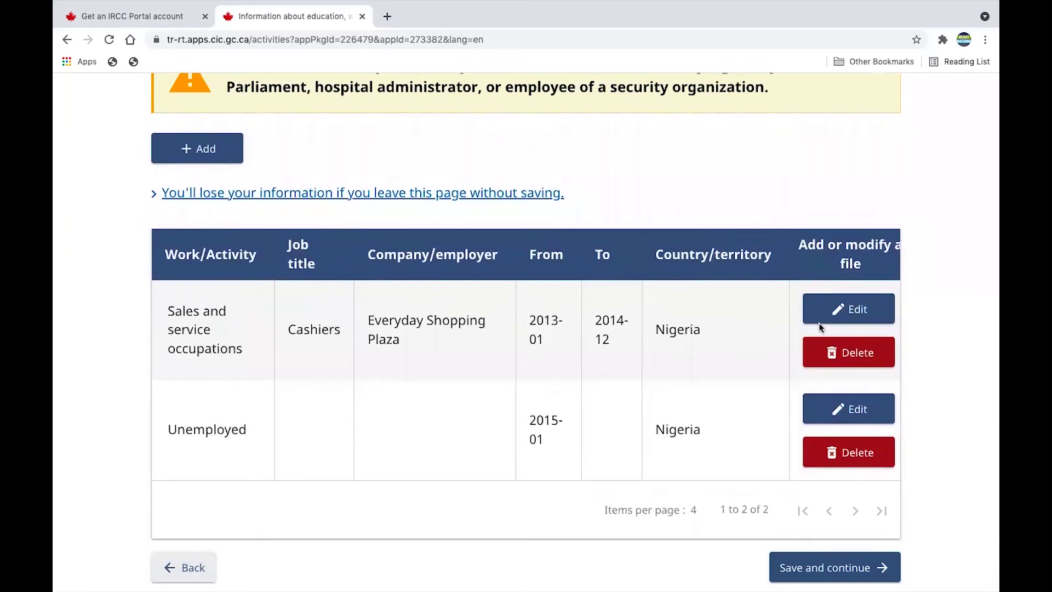
click(862, 312)
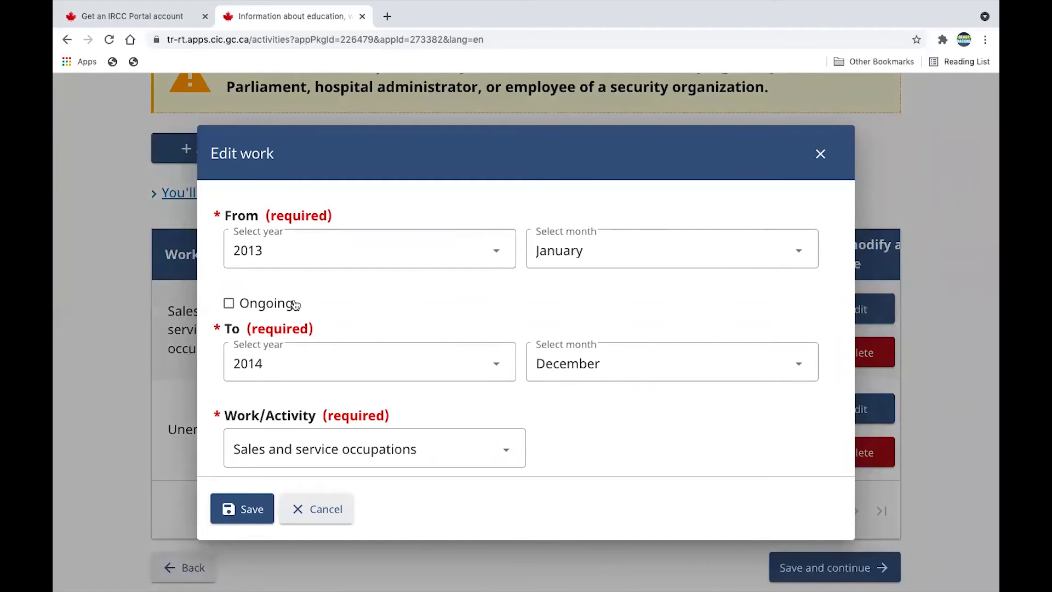
scroll(282, 268, down, 1)
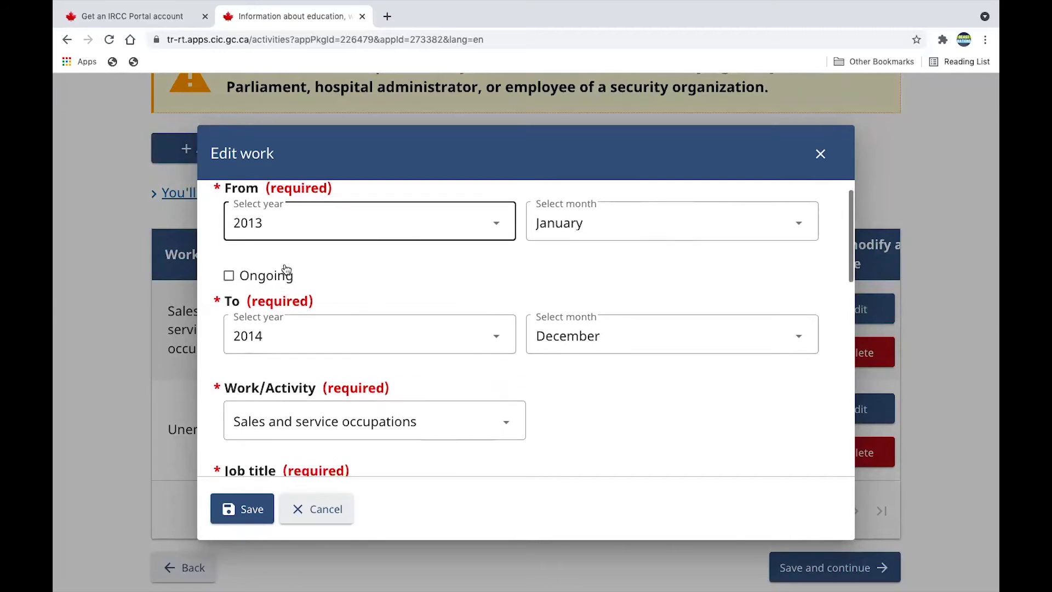
scroll(296, 352, down, 1)
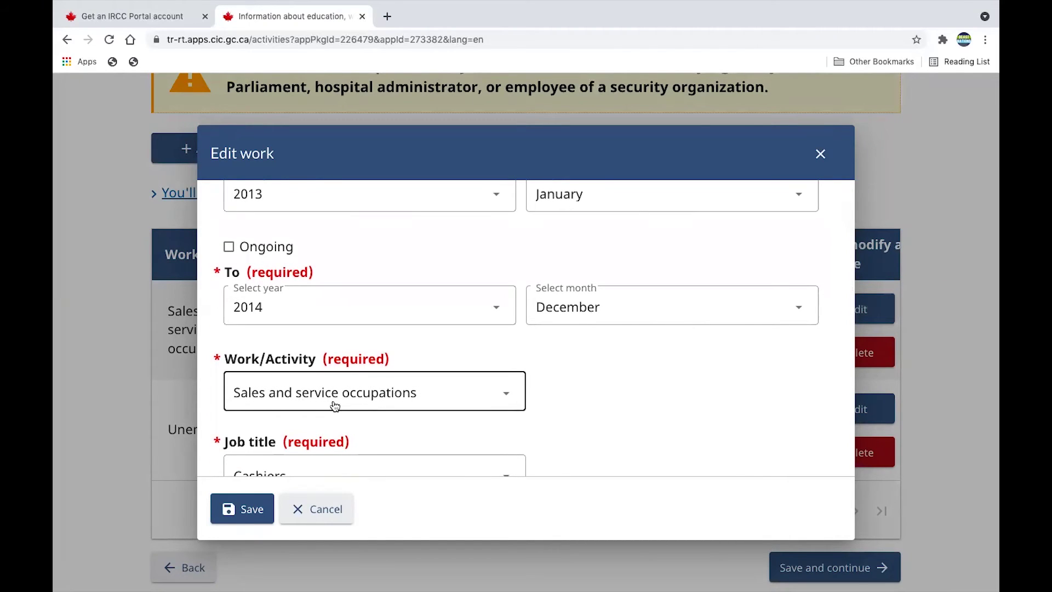
scroll(643, 414, down, 1)
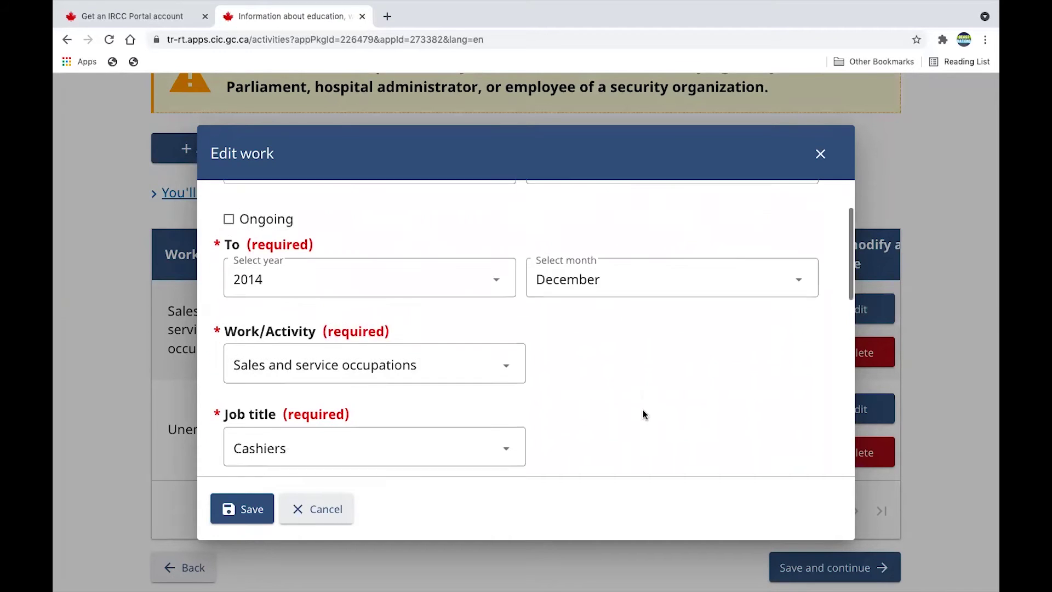
scroll(642, 414, down, 4)
scroll(303, 366, down, 3)
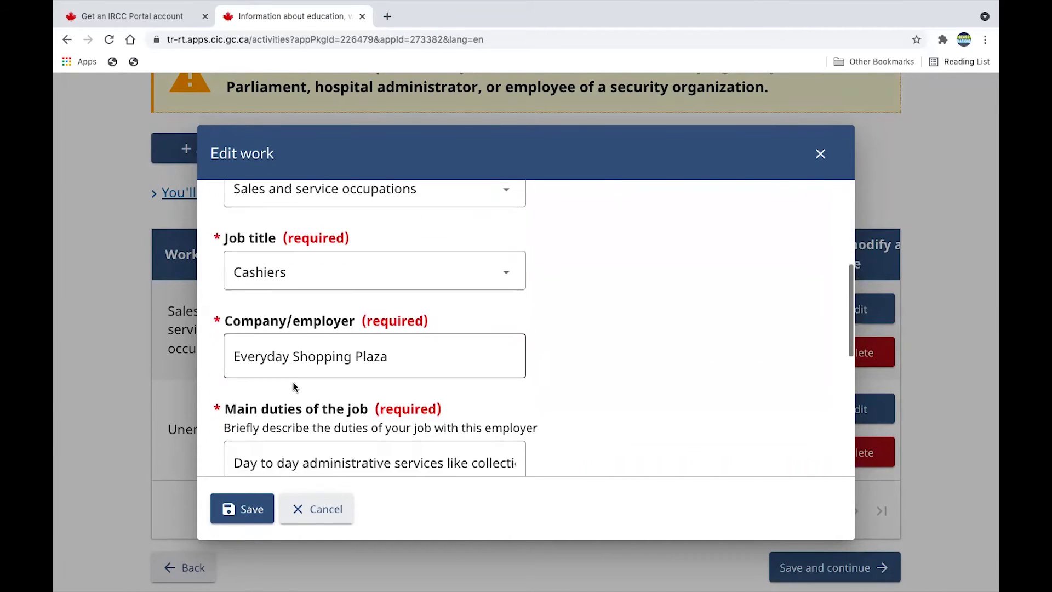
scroll(314, 390, down, 1)
scroll(315, 389, down, 10)
scroll(315, 390, up, 3)
scroll(316, 390, up, 10)
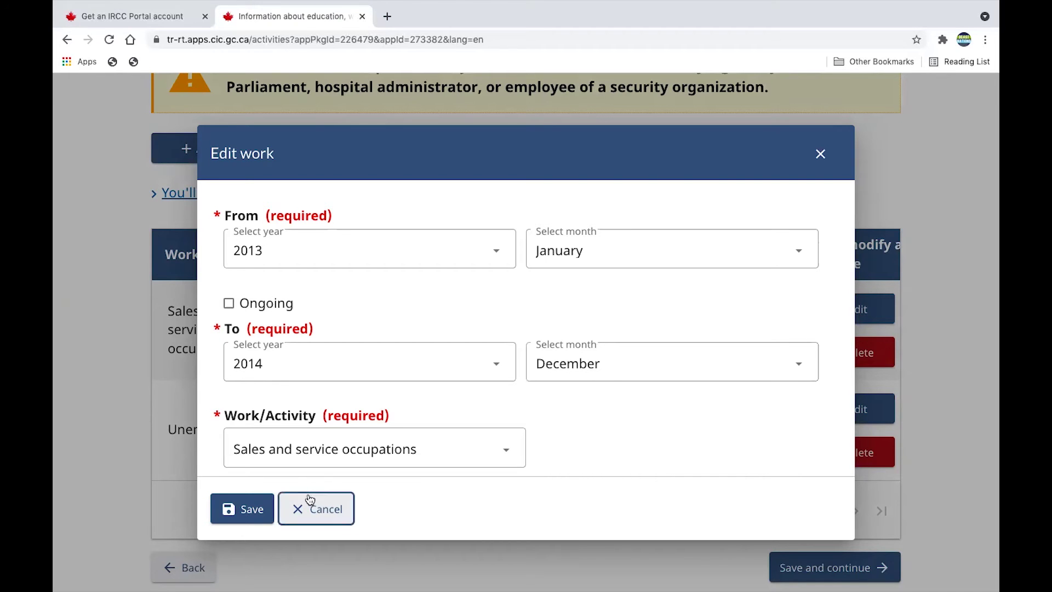
click(242, 509)
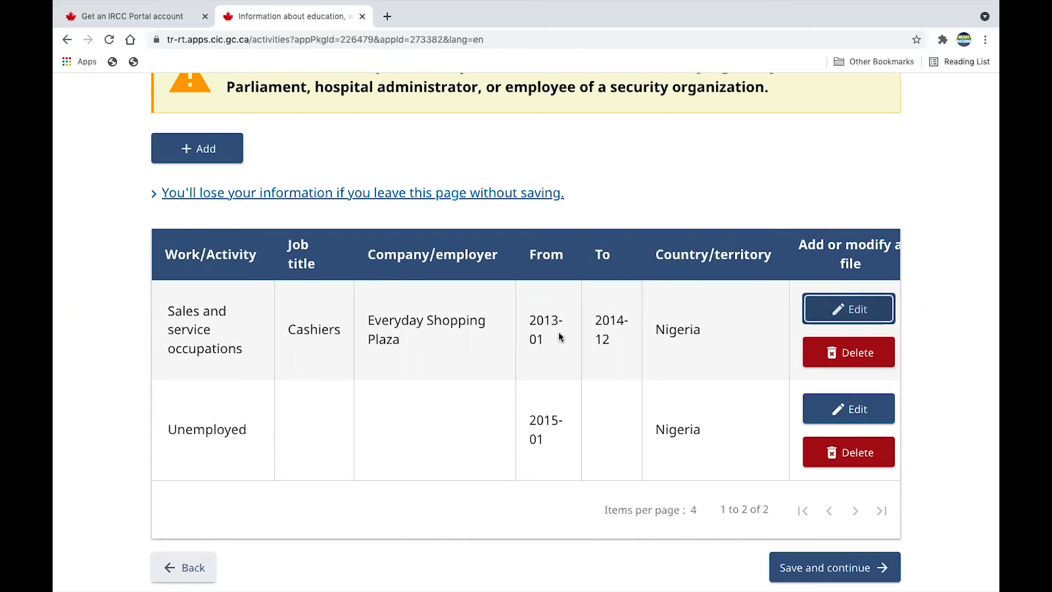
Step: Highlight the start and end dates in the work history table, open the Unemployed entry to check it, and save it
drag(547, 340, 529, 311)
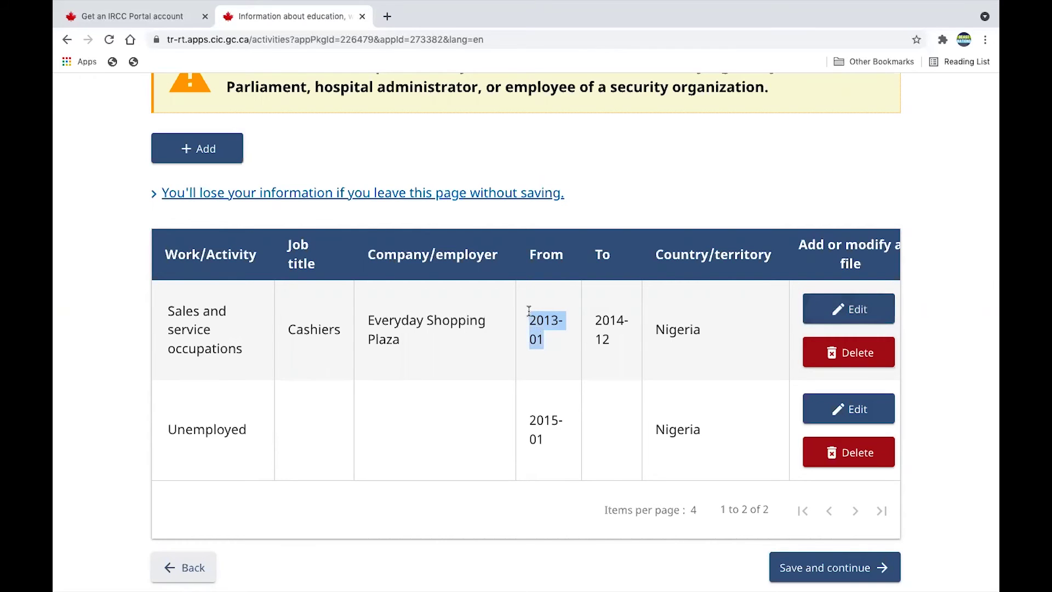
drag(615, 343, 596, 306)
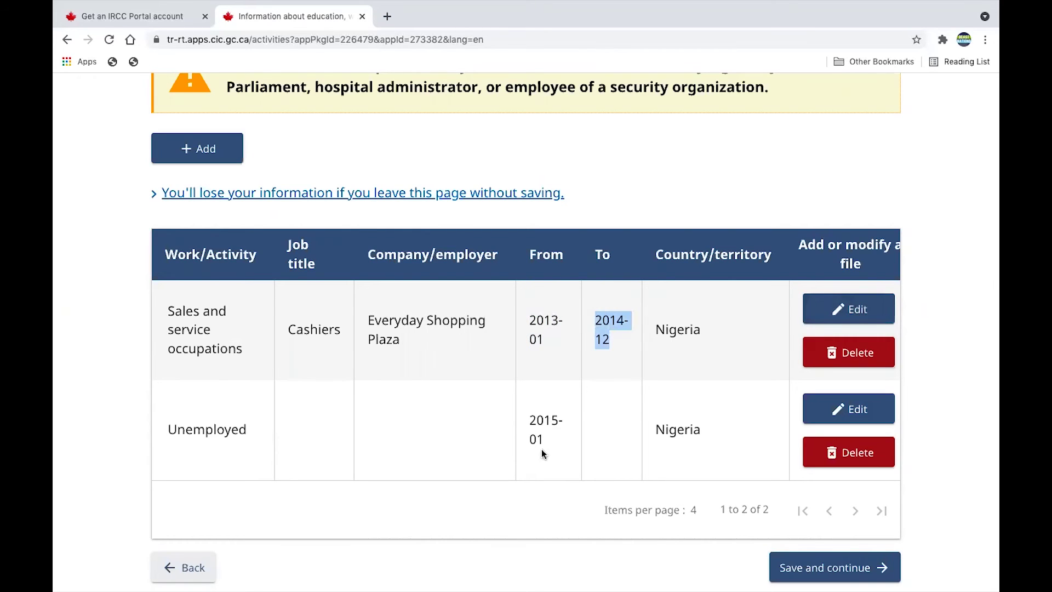
drag(551, 440, 523, 414)
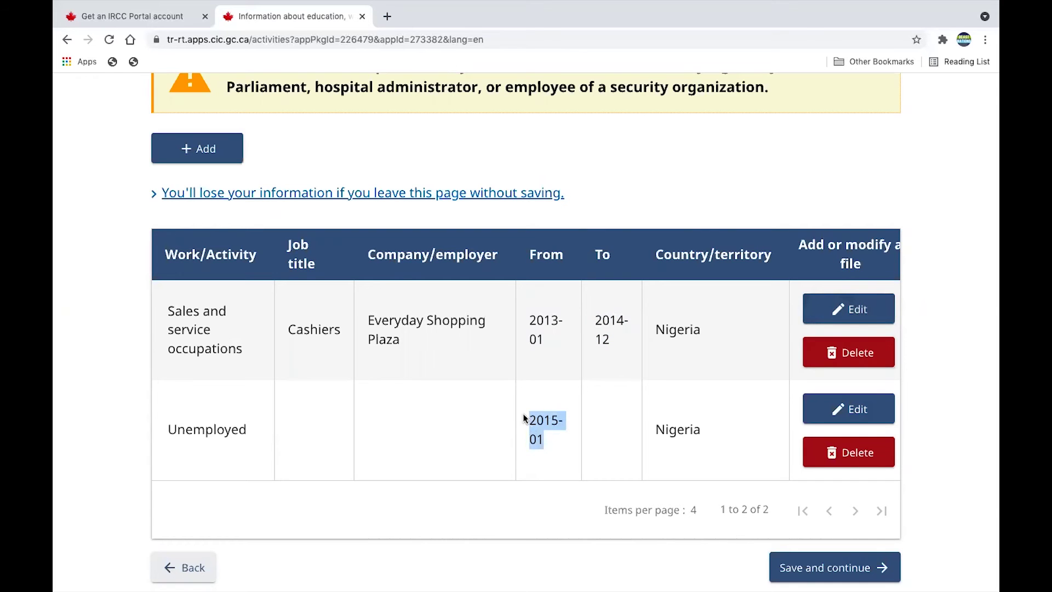
click(847, 409)
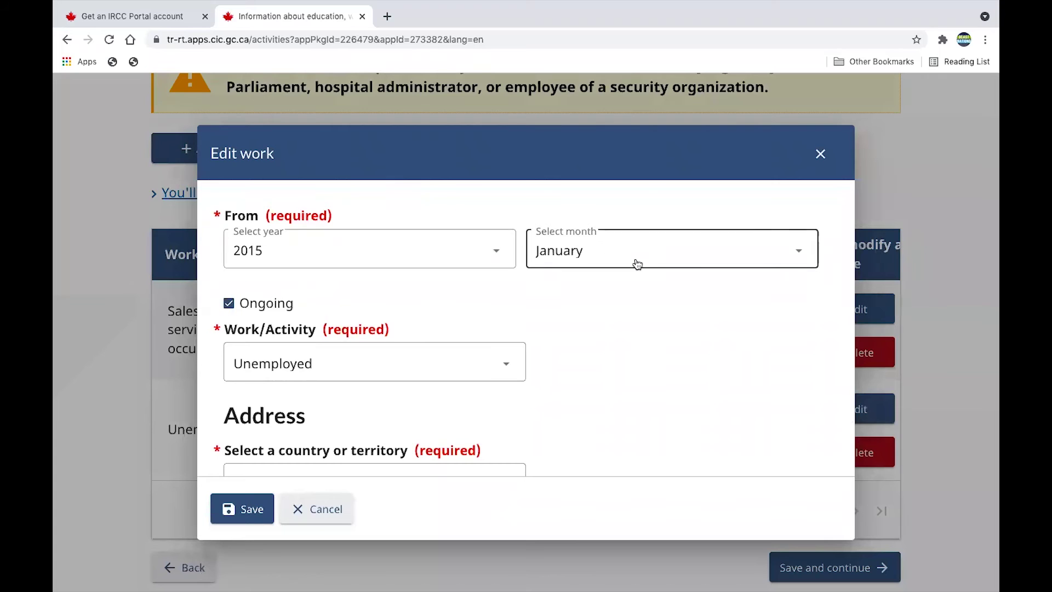
scroll(624, 365, down, 1)
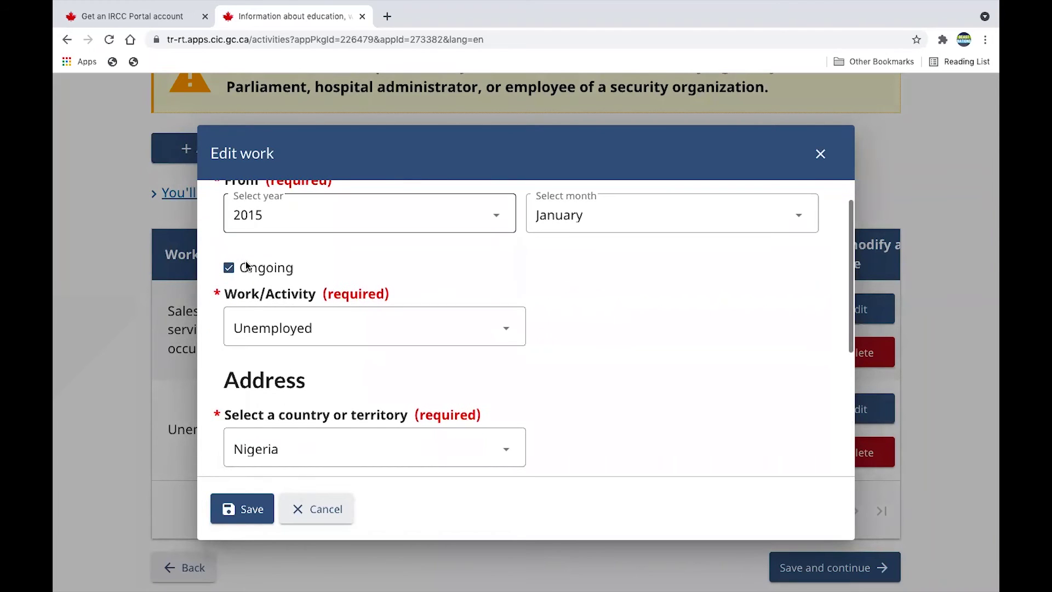
click(244, 504)
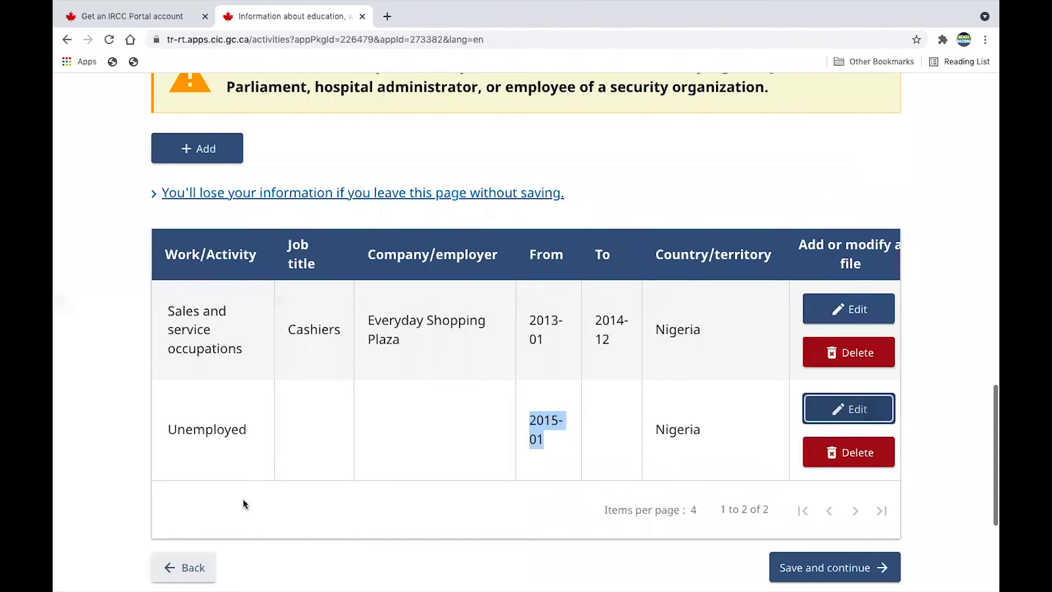
Step: Highlight the instructions about which work and activity entries to include, and save the education and work history page
scroll(242, 498, up, 5)
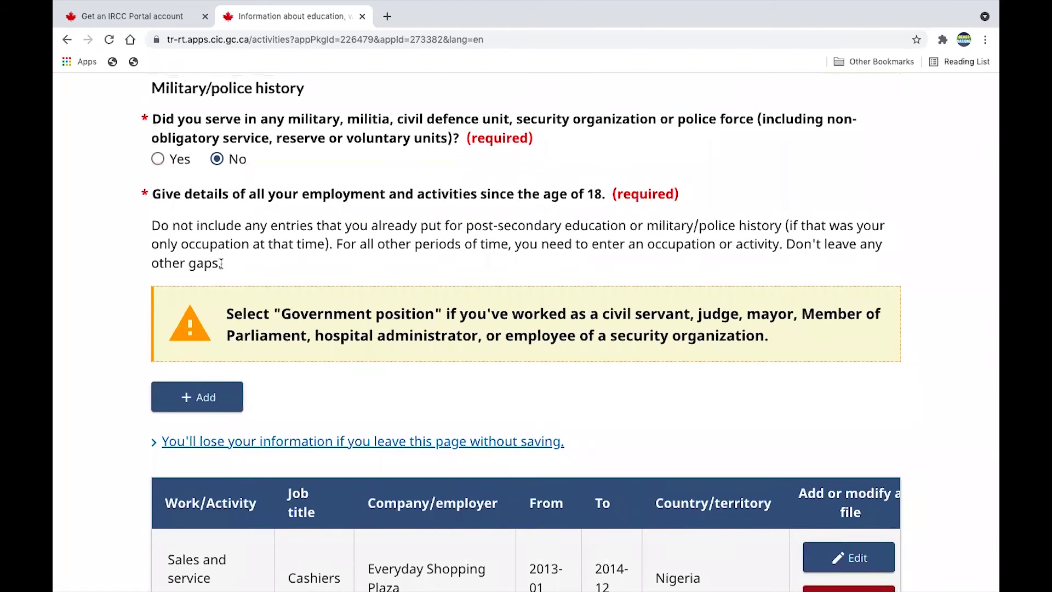
drag(229, 256, 148, 224)
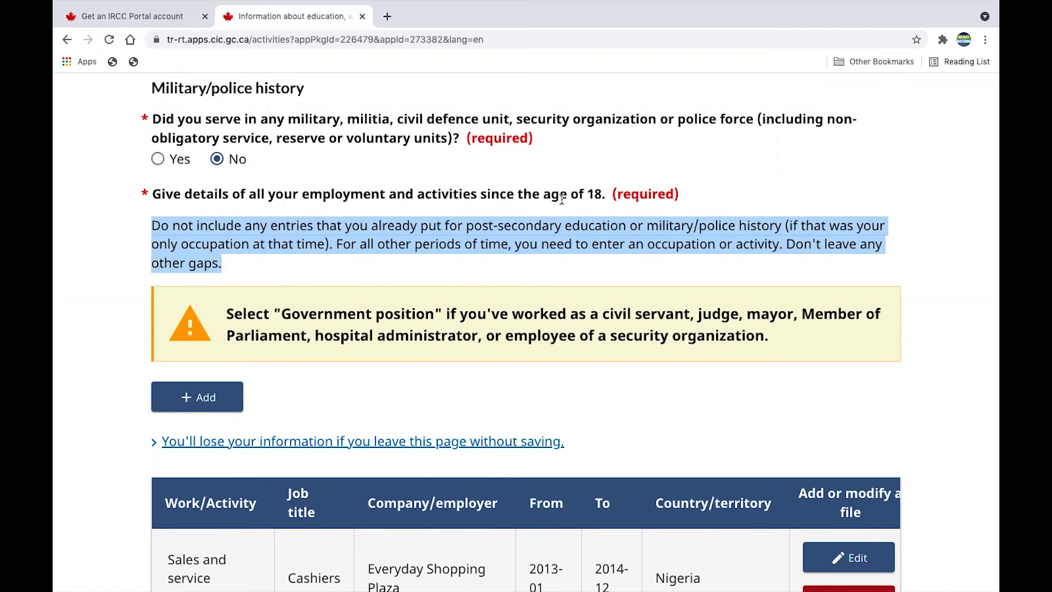
scroll(644, 273, down, 7)
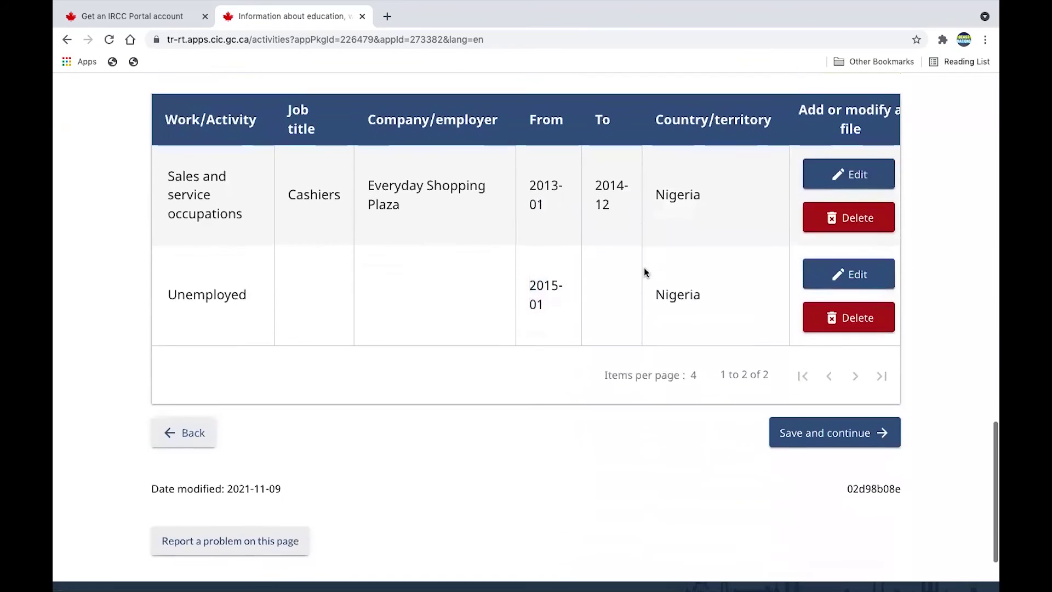
scroll(639, 470, down, 1)
click(808, 418)
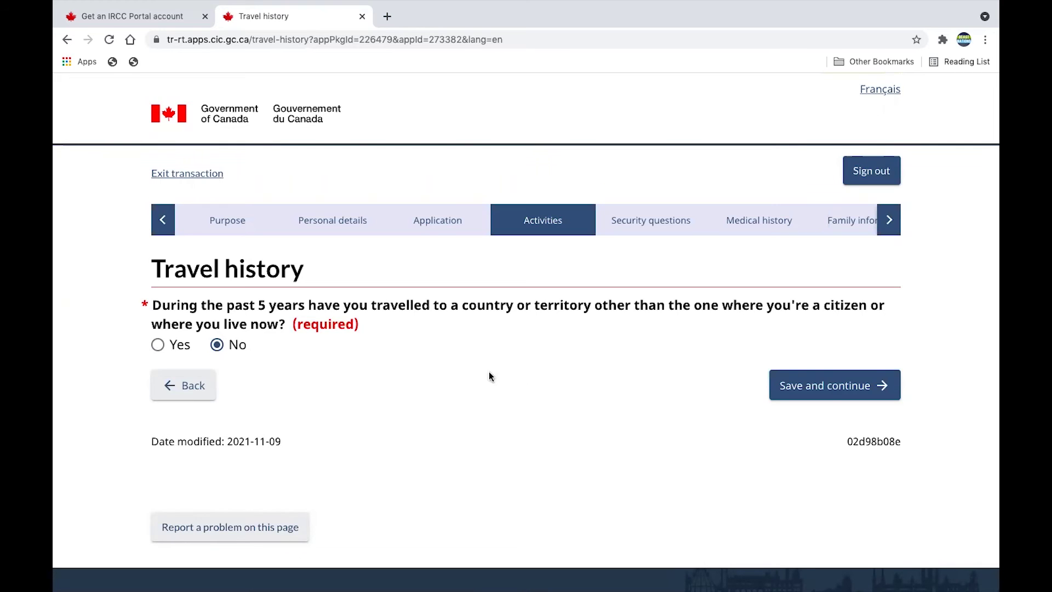
Step: Save both travel history pages with No answers, highlighting the questions on unauthorized stay and visa refusals
click(812, 390)
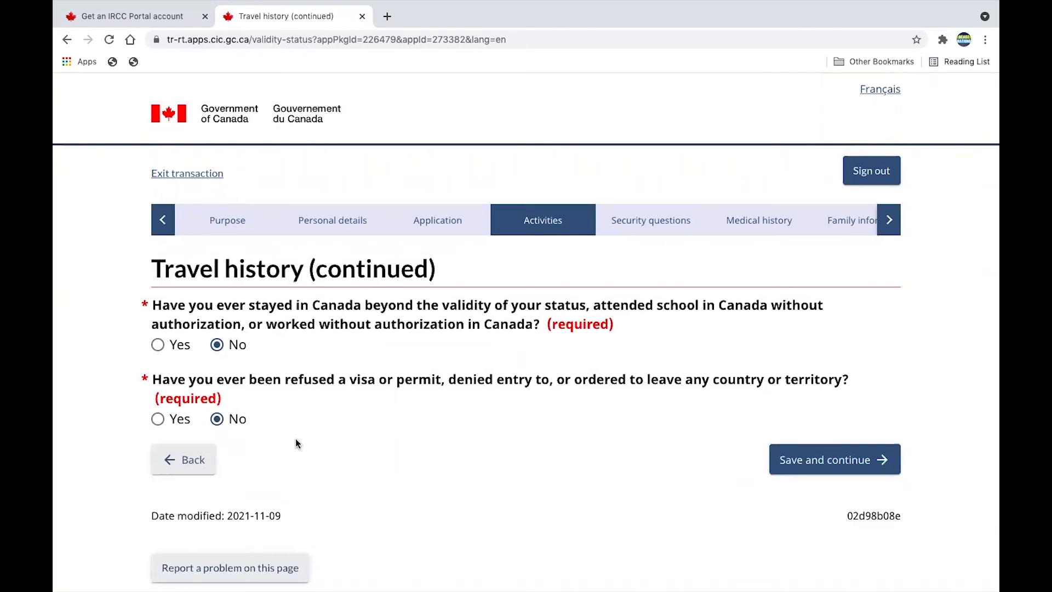
drag(295, 439, 139, 299)
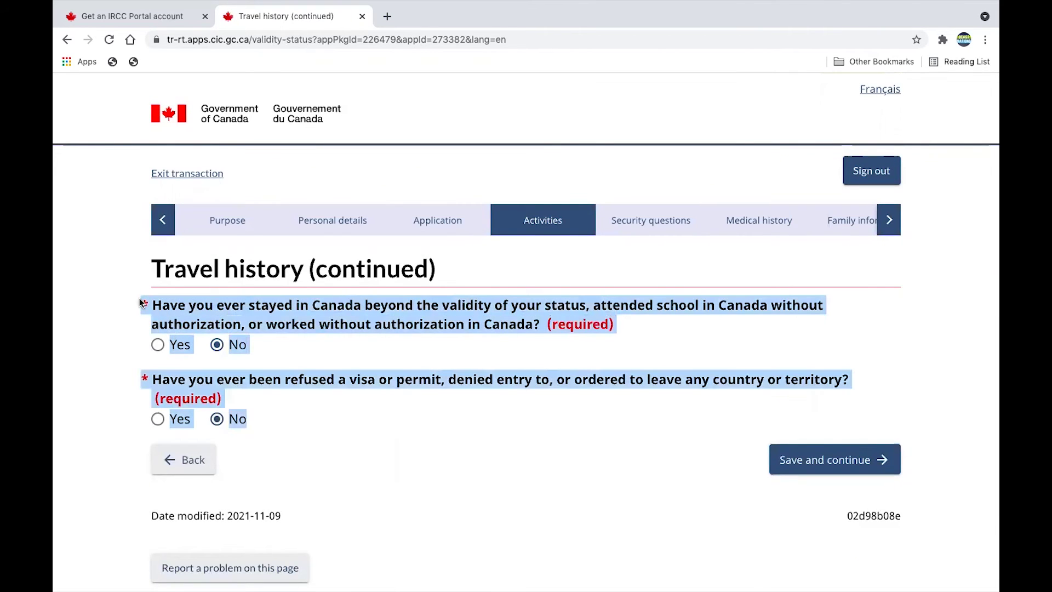
click(330, 470)
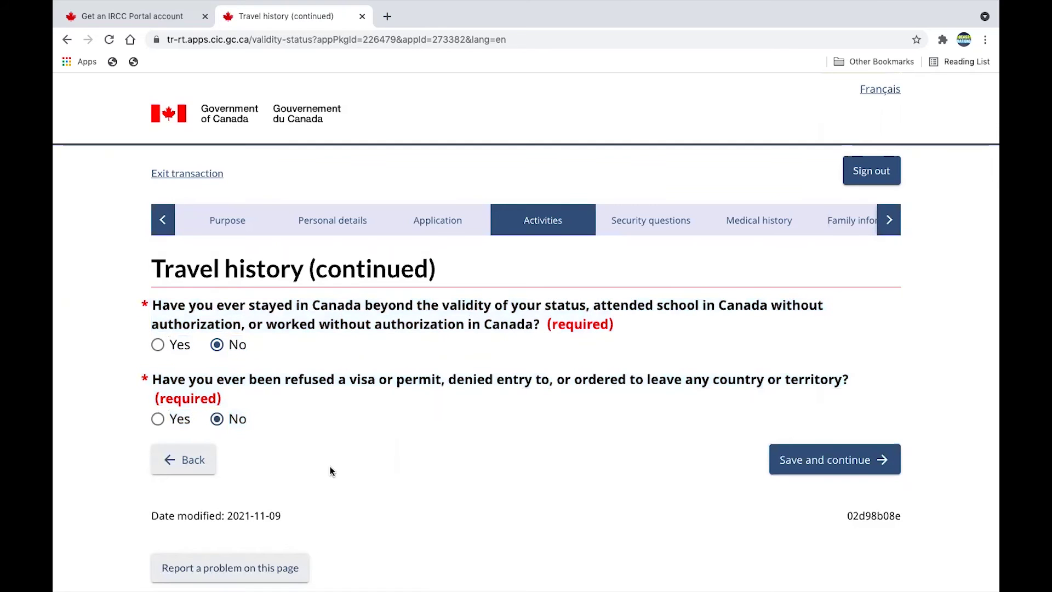
click(811, 458)
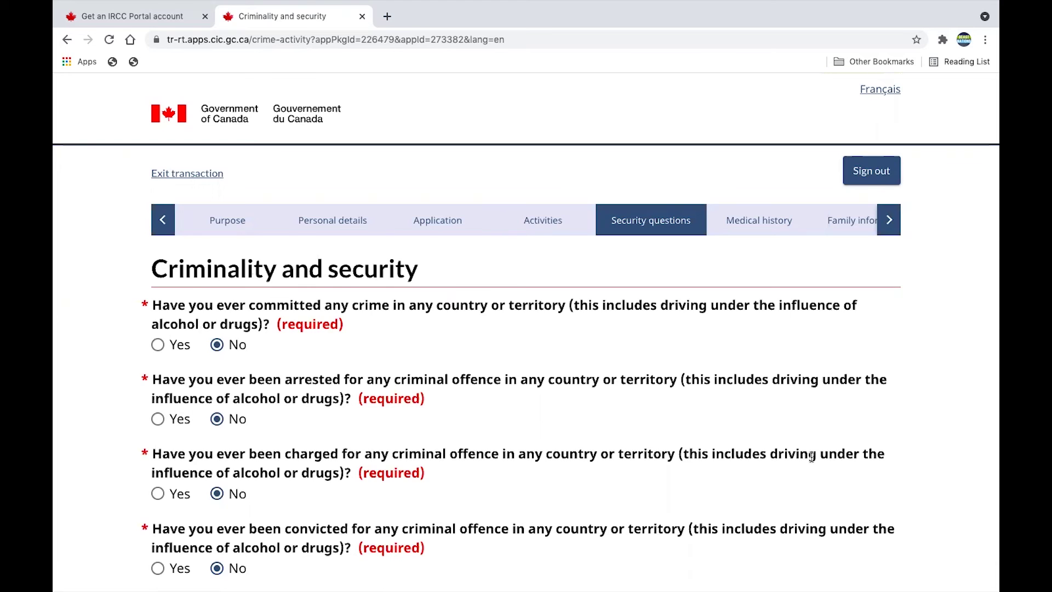
Step: Review the criminality and security questions and save both pages with every answer as No
scroll(811, 456, down, 3)
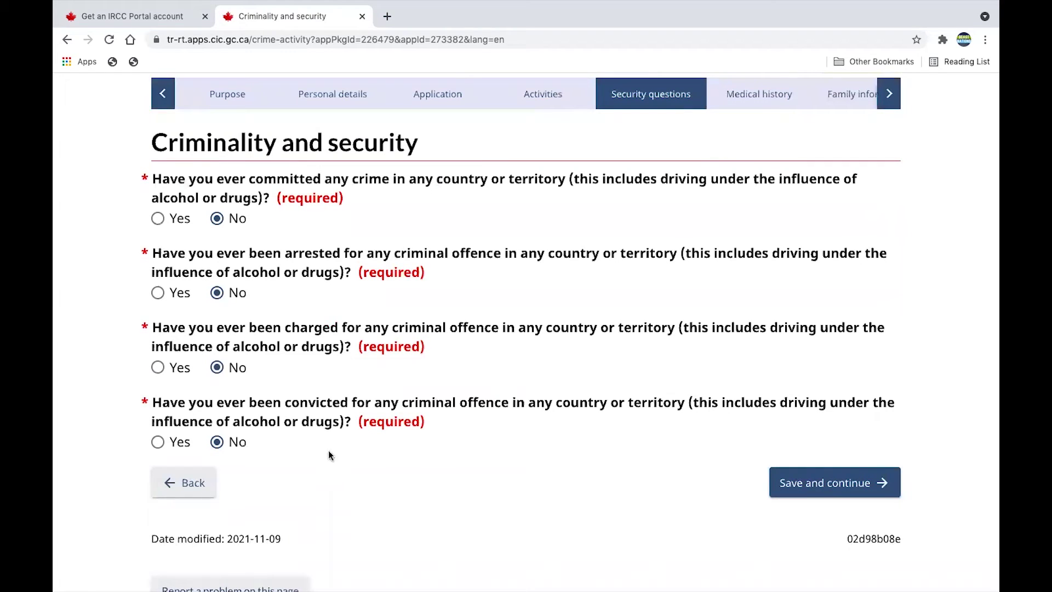
click(840, 489)
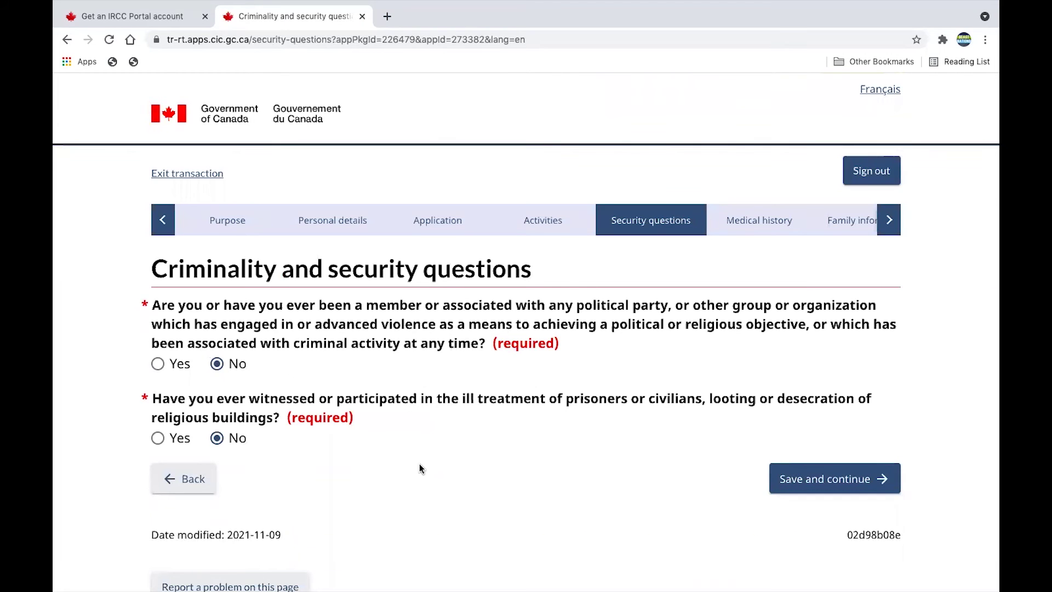
click(815, 484)
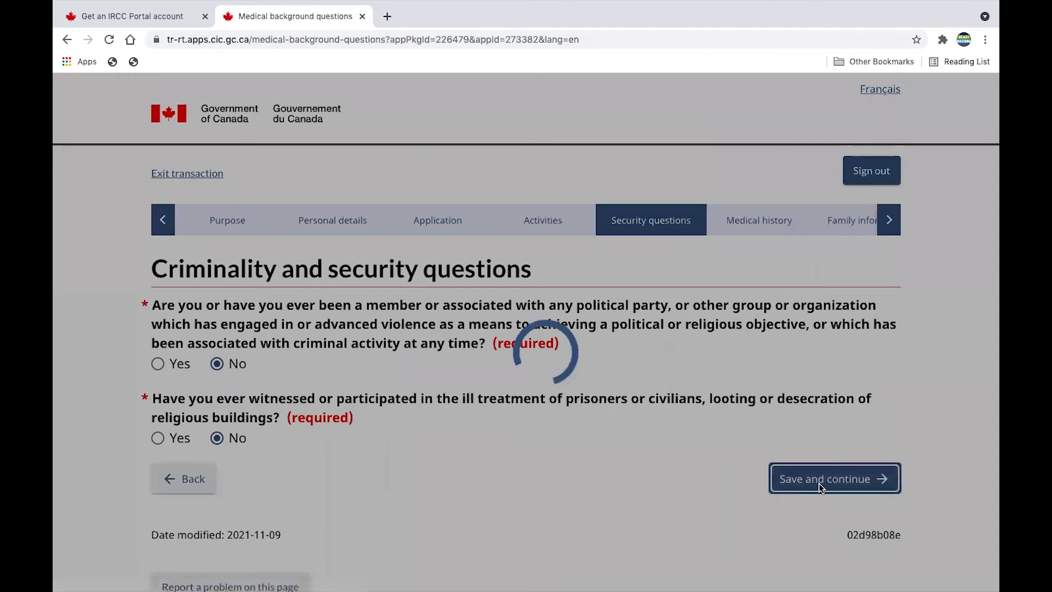
Step: Select Yes on the medical exam question to view its extra field, set the answer back to No and save the page
scroll(820, 487, down, 1)
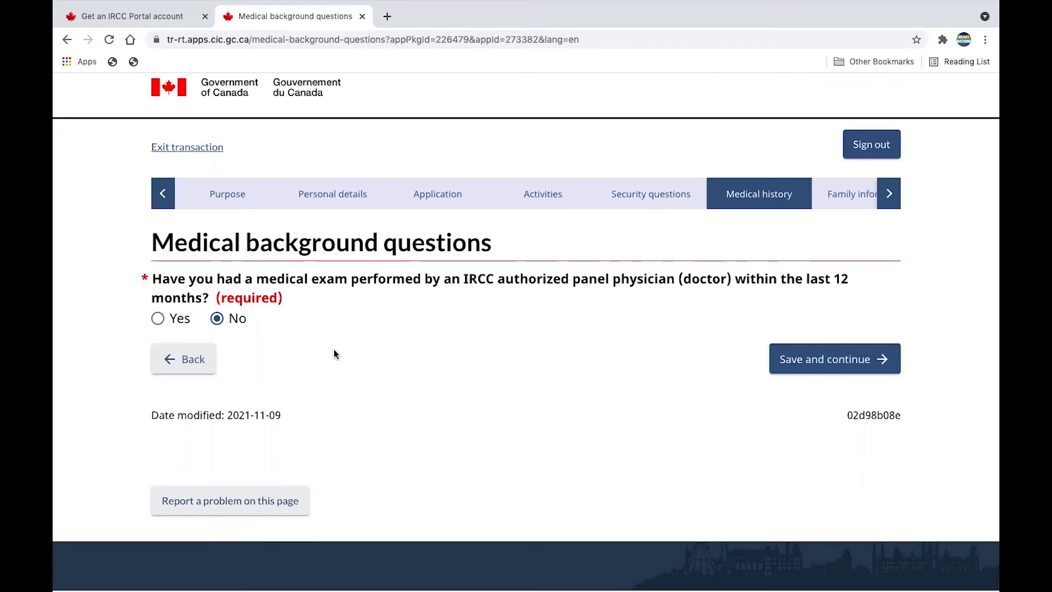
click(157, 321)
scroll(353, 483, down, 1)
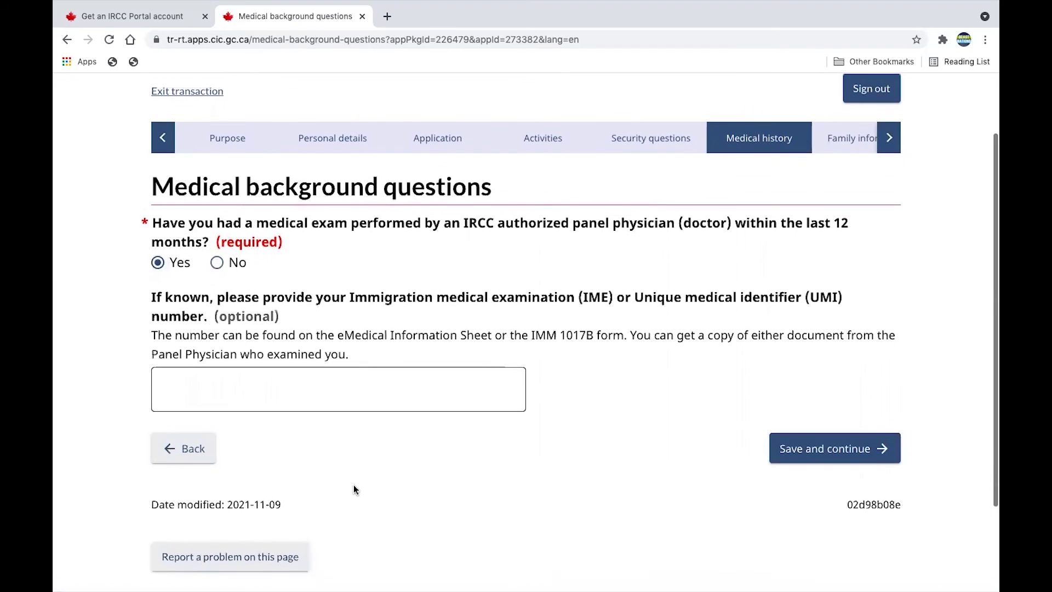
click(217, 267)
click(791, 311)
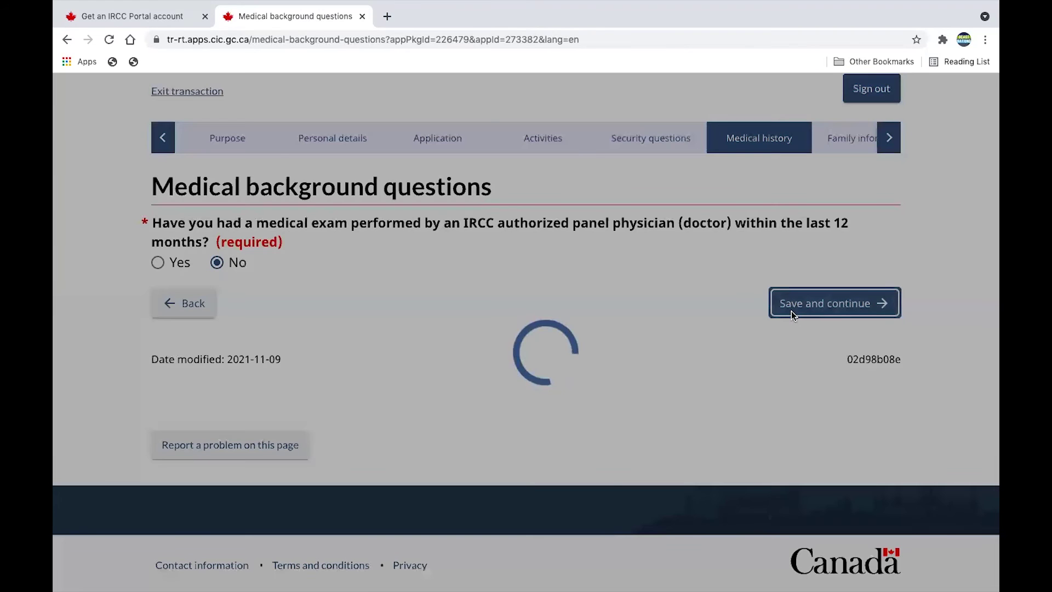
Step: Review the two tuberculosis questions and save the page with both answers as No
scroll(711, 422, down, 1)
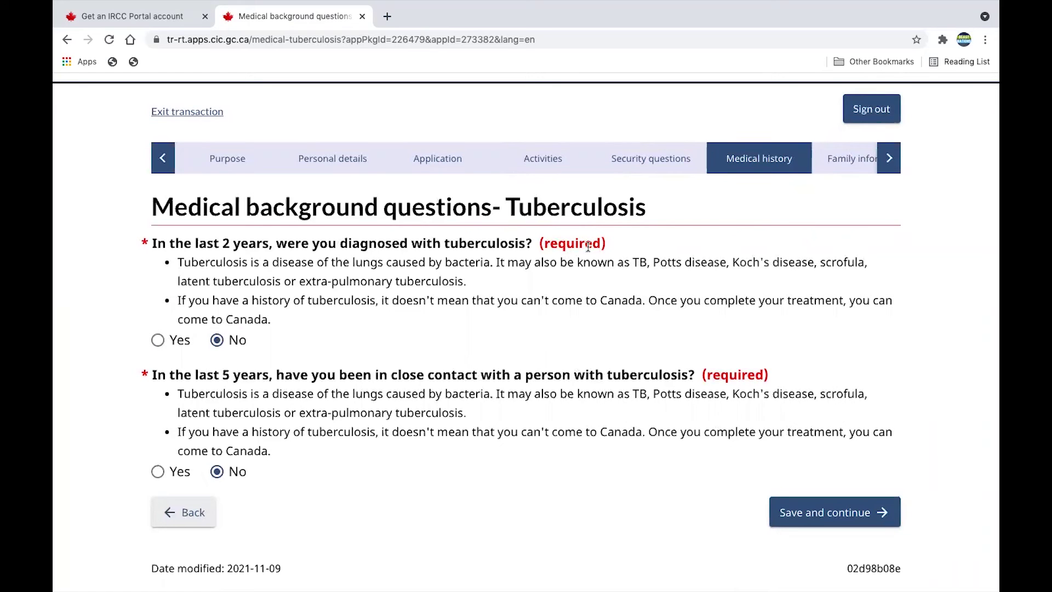
scroll(403, 353, down, 1)
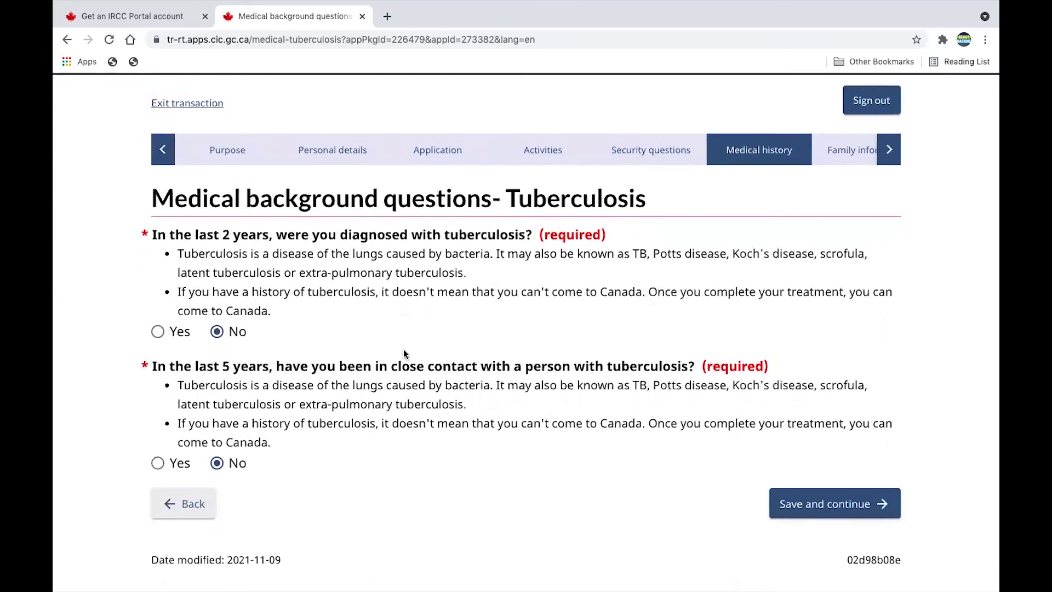
scroll(403, 353, down, 2)
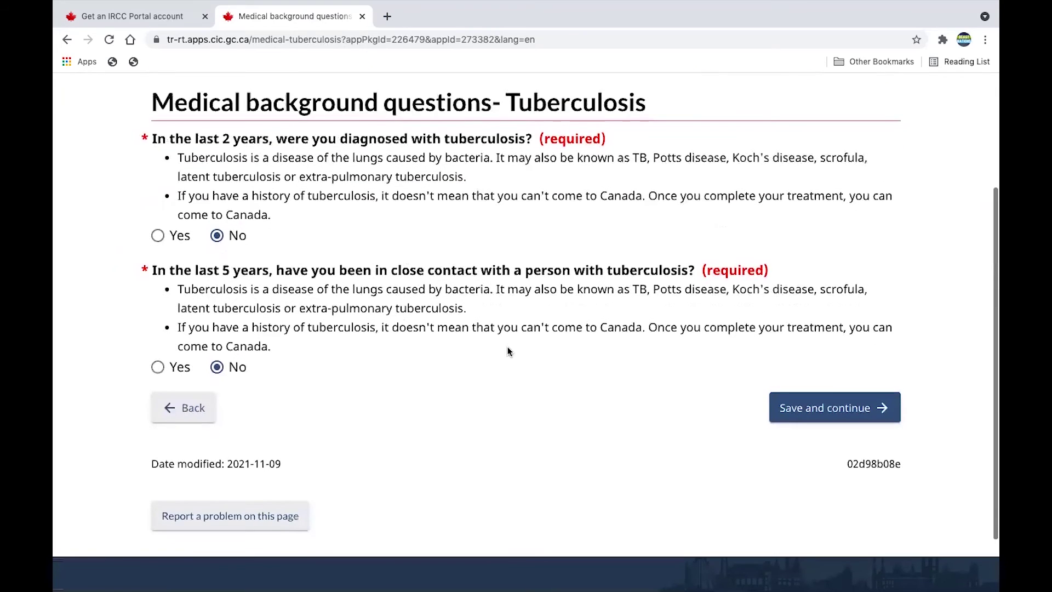
click(842, 415)
Step: Review the dialysis, addiction, mental health and syphilis questions and save the page with all answers as No
scroll(842, 417, down, 1)
scroll(842, 417, down, 3)
scroll(420, 330, up, 2)
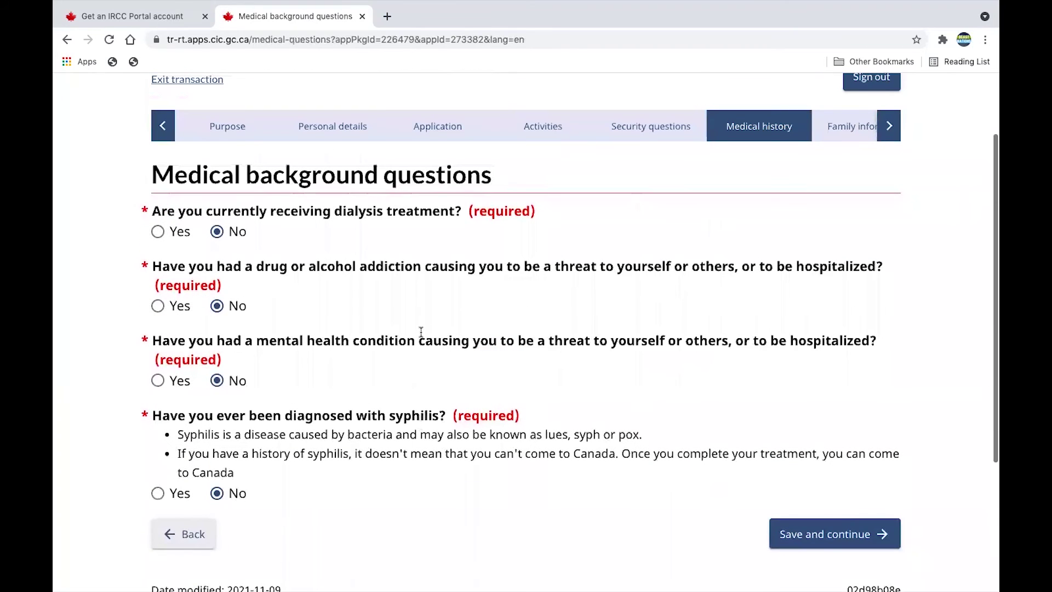
click(828, 533)
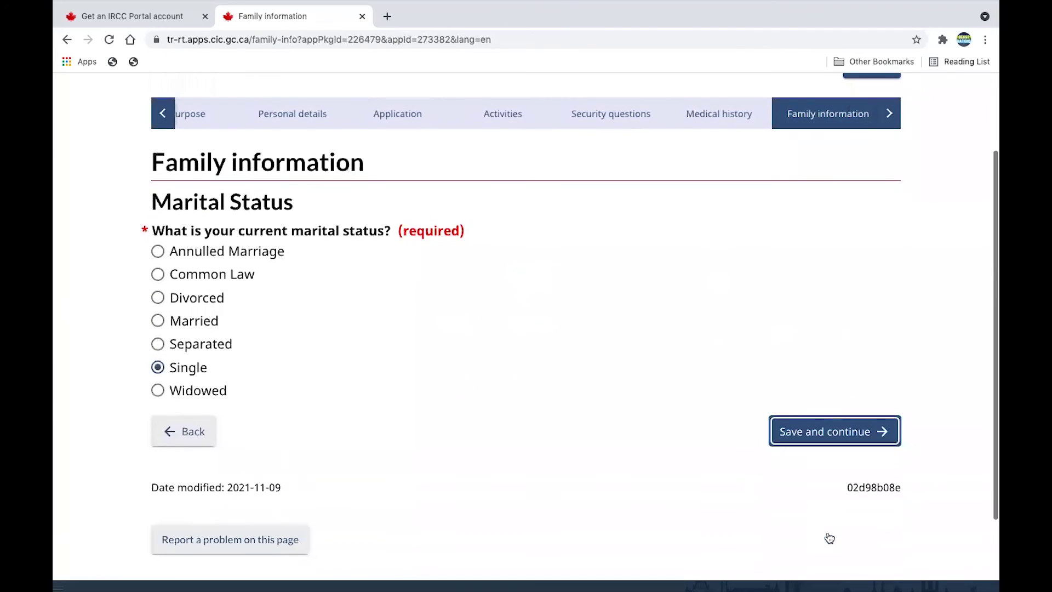
Step: Review the marital status question and save the page with the status as Single
drag(397, 170, 153, 153)
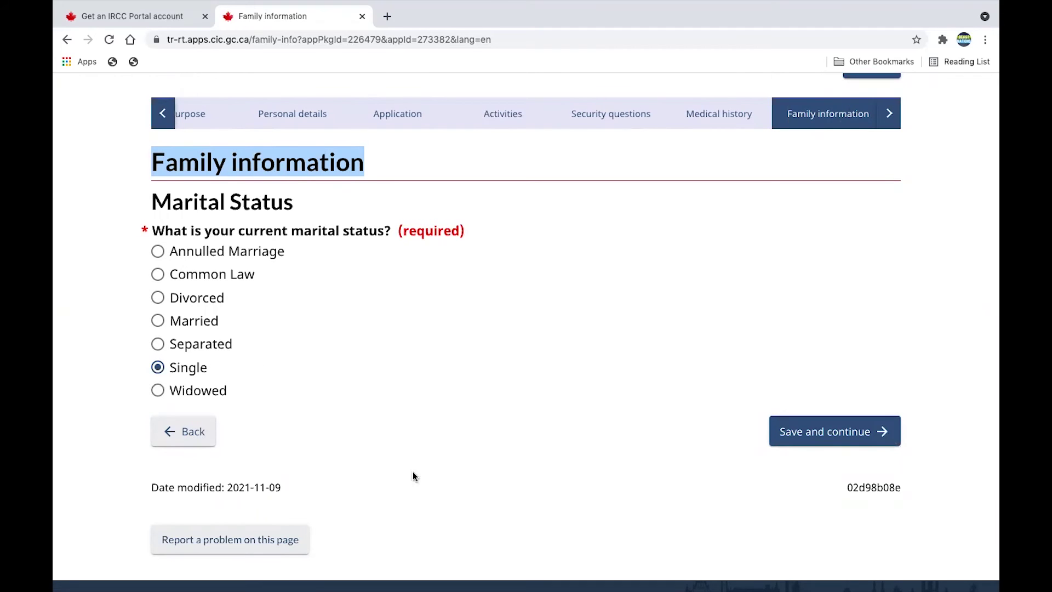
click(820, 431)
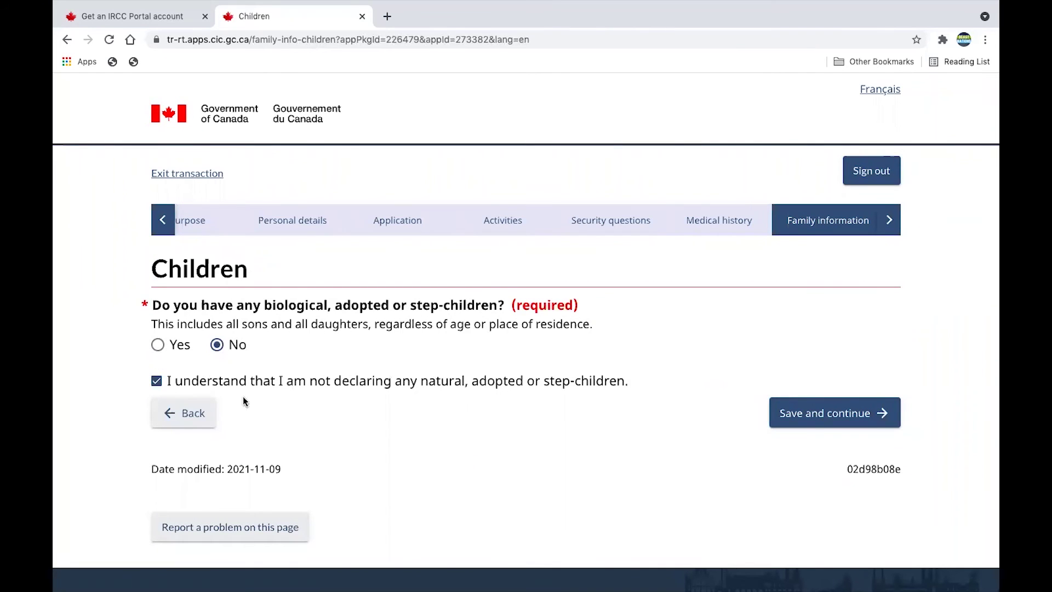
Step: Select Yes on the children question to view its entry table, set it back to No, tick the non-declaration acknowledgement and save the page
click(157, 344)
scroll(345, 420, down, 3)
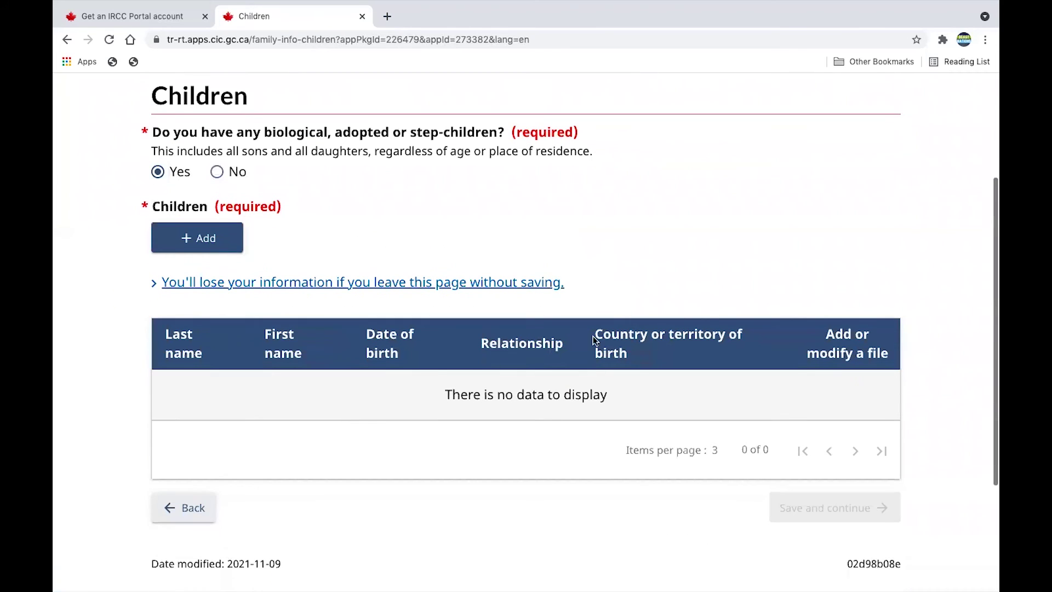
click(214, 239)
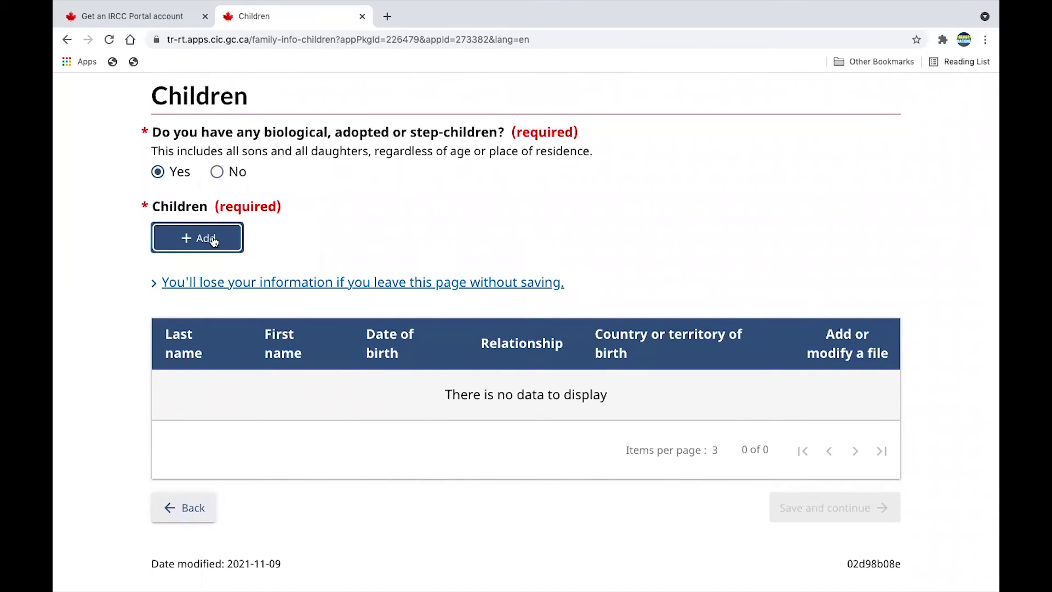
click(217, 171)
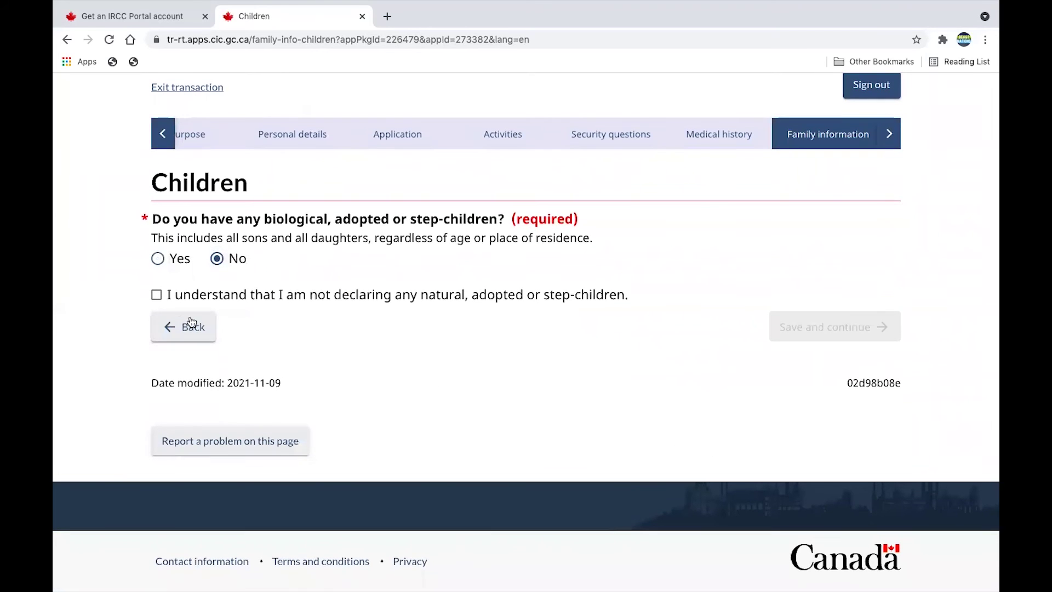
click(156, 292)
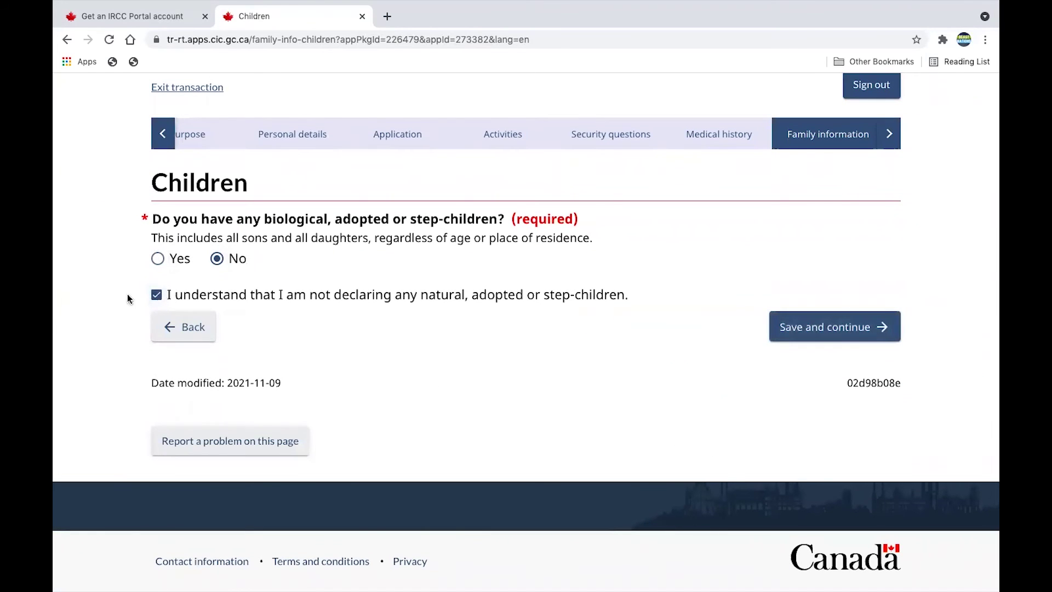
click(837, 328)
Step: Review the listed parent entries and check the form for adding a parent
scroll(745, 335, down, 2)
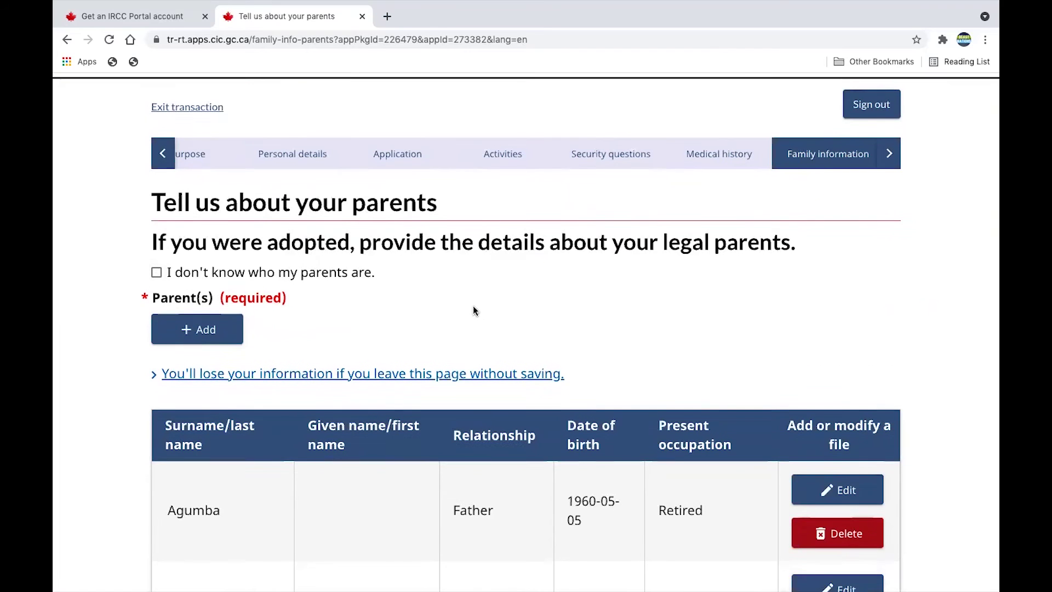
scroll(472, 308, down, 2)
scroll(329, 470, down, 1)
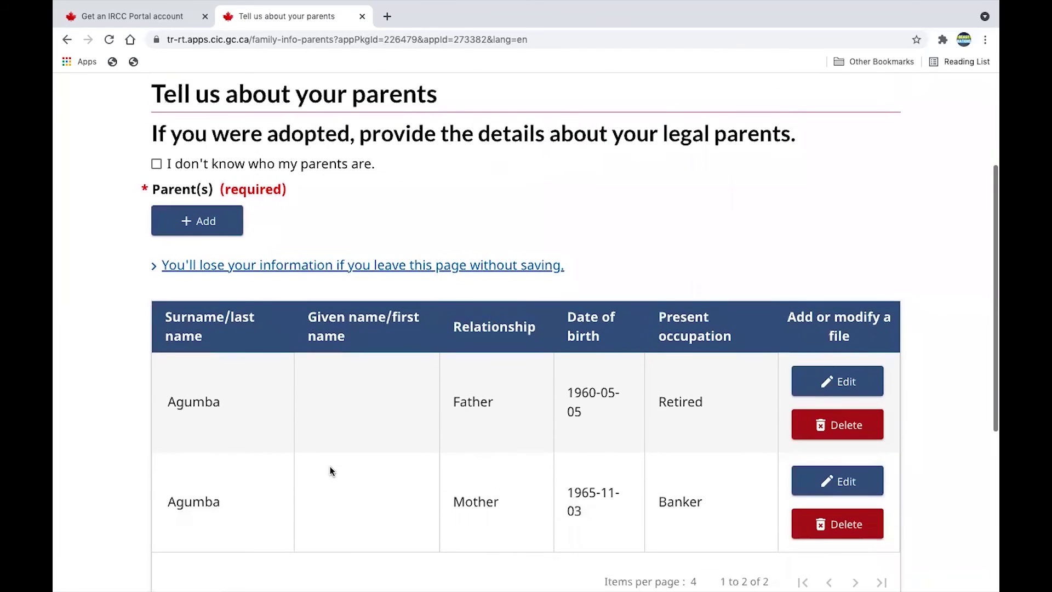
click(211, 227)
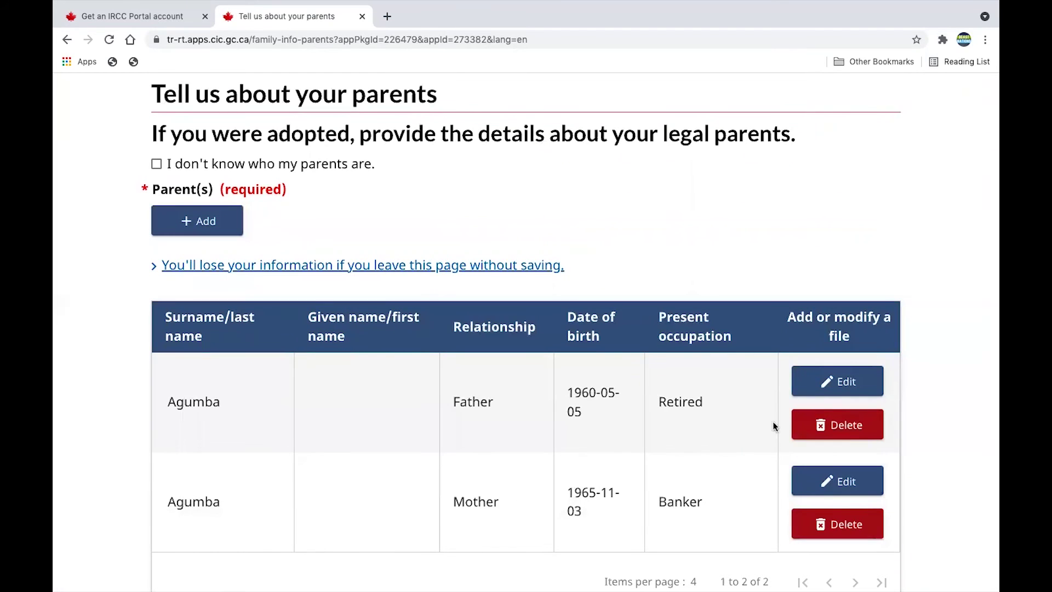
Step: Open the father's entry for editing, review all its fields through the question about coming to Canada, and save the entry
click(850, 383)
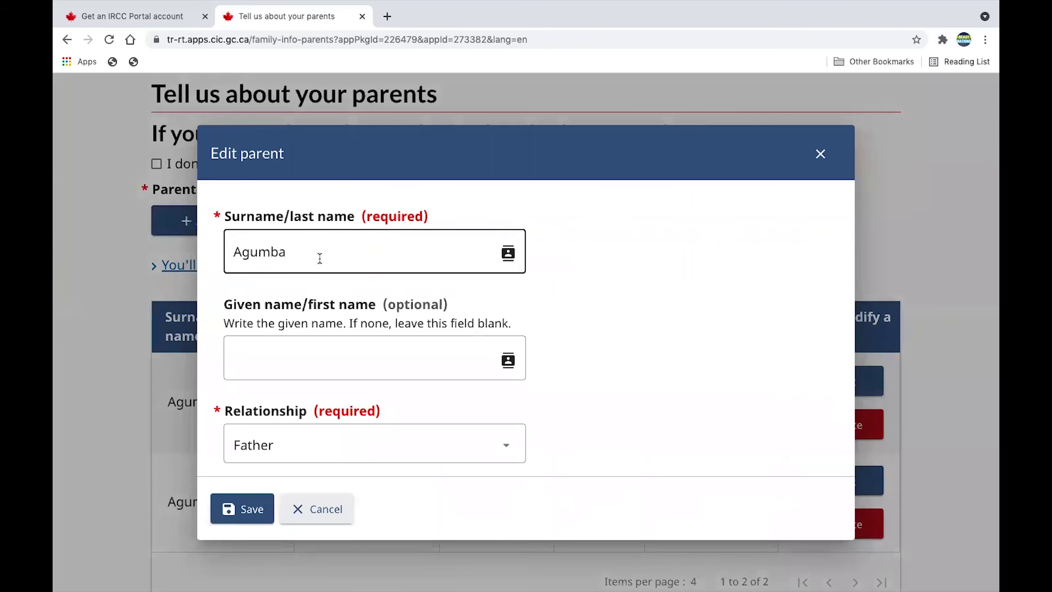
scroll(360, 329, down, 1)
scroll(360, 329, down, 1)
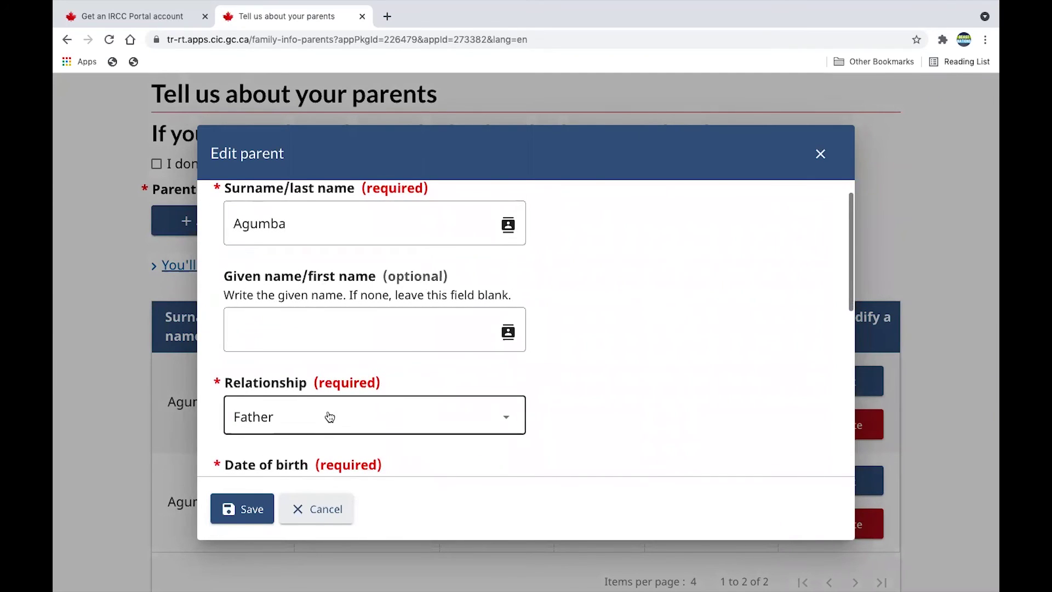
scroll(326, 412, down, 3)
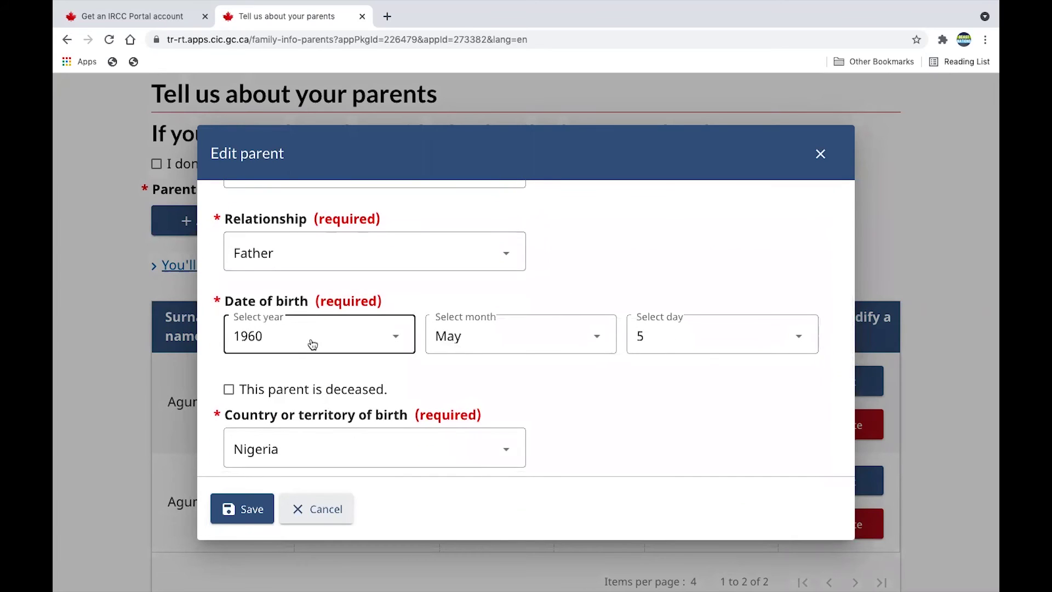
scroll(366, 438, down, 2)
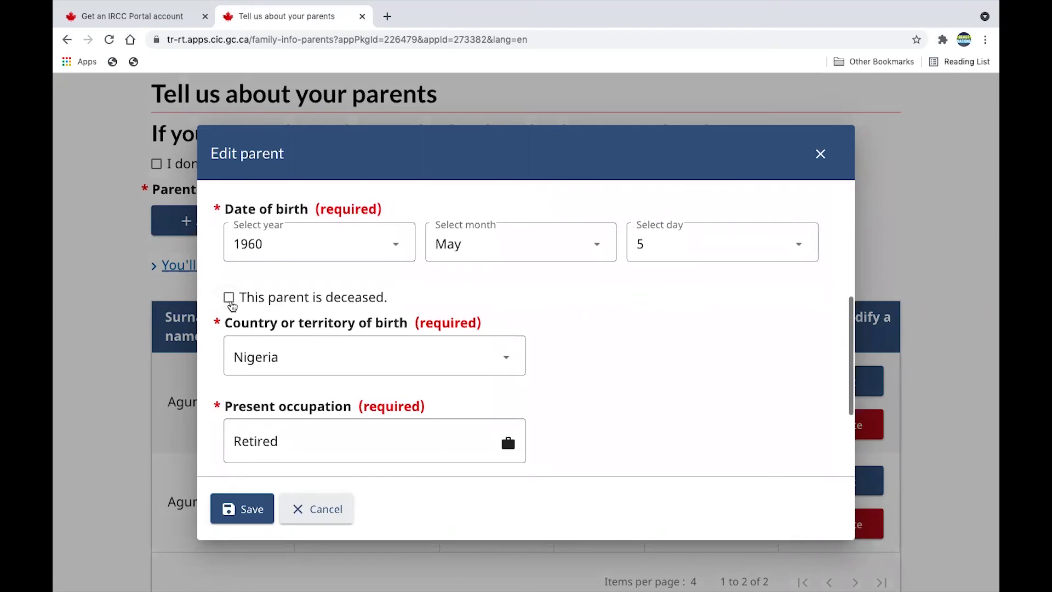
scroll(337, 408, down, 1)
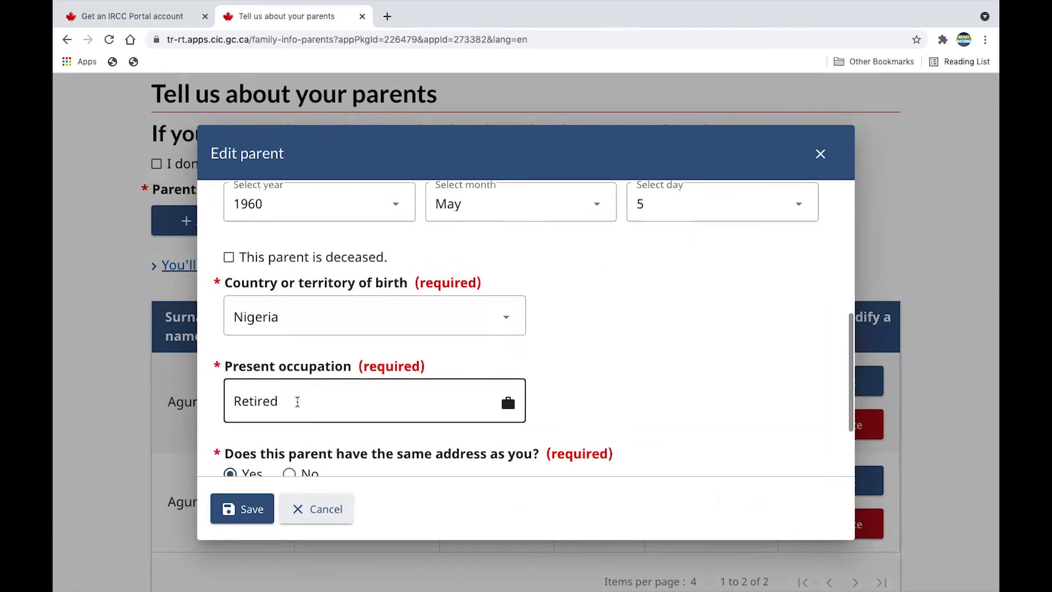
scroll(307, 408, down, 1)
scroll(319, 415, down, 1)
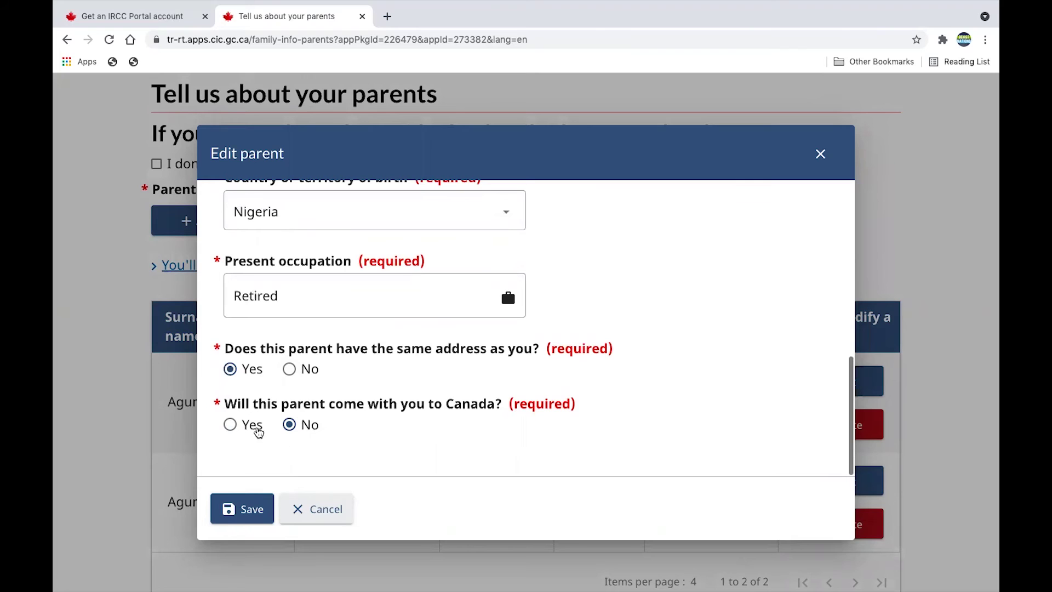
click(249, 508)
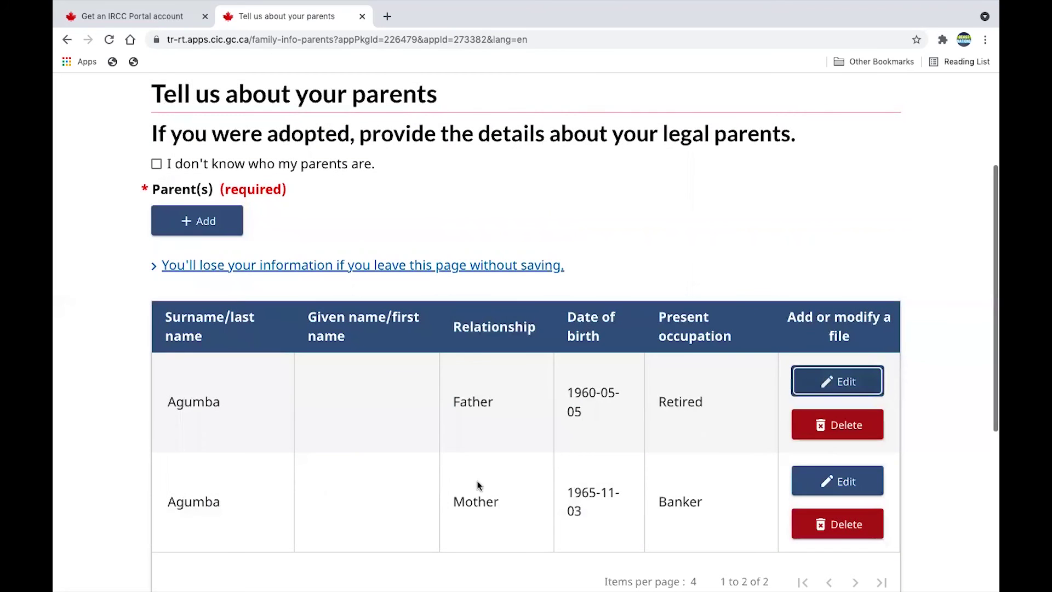
Step: Review the mother's row in the parents table and save the parents page
scroll(477, 486, down, 1)
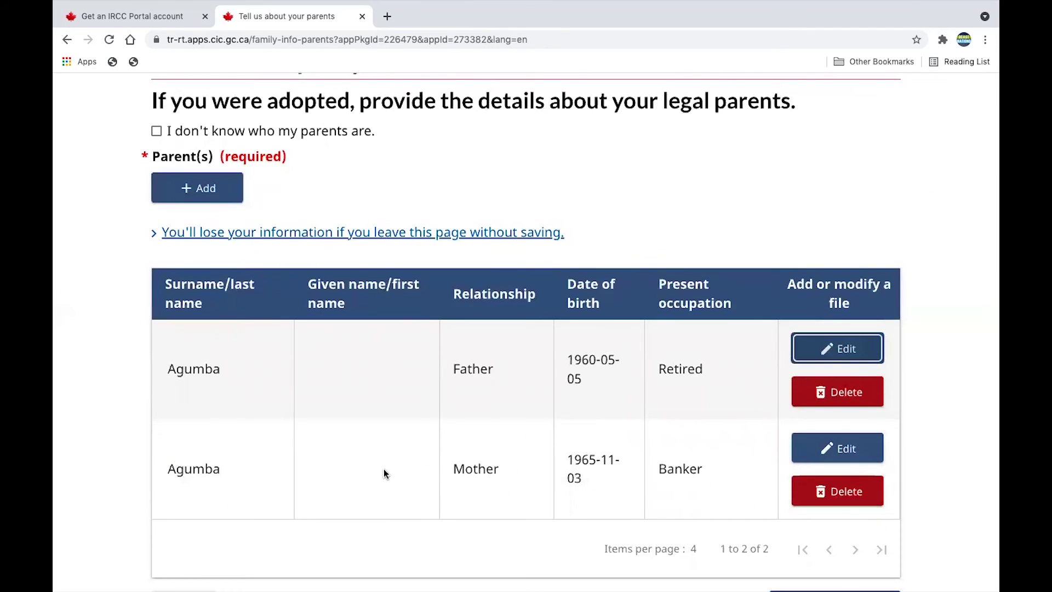
scroll(416, 437, down, 5)
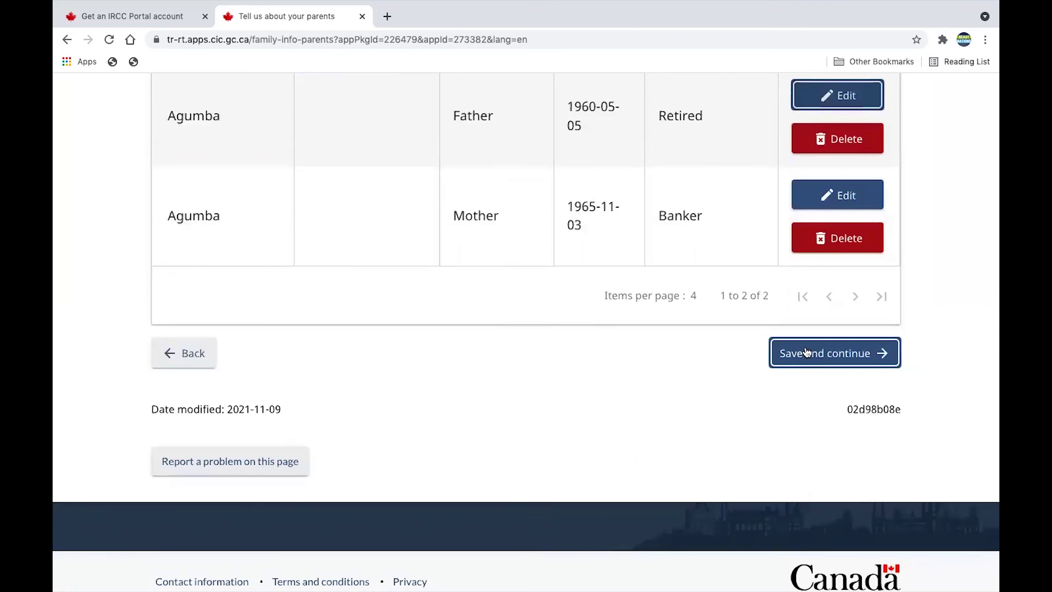
click(832, 354)
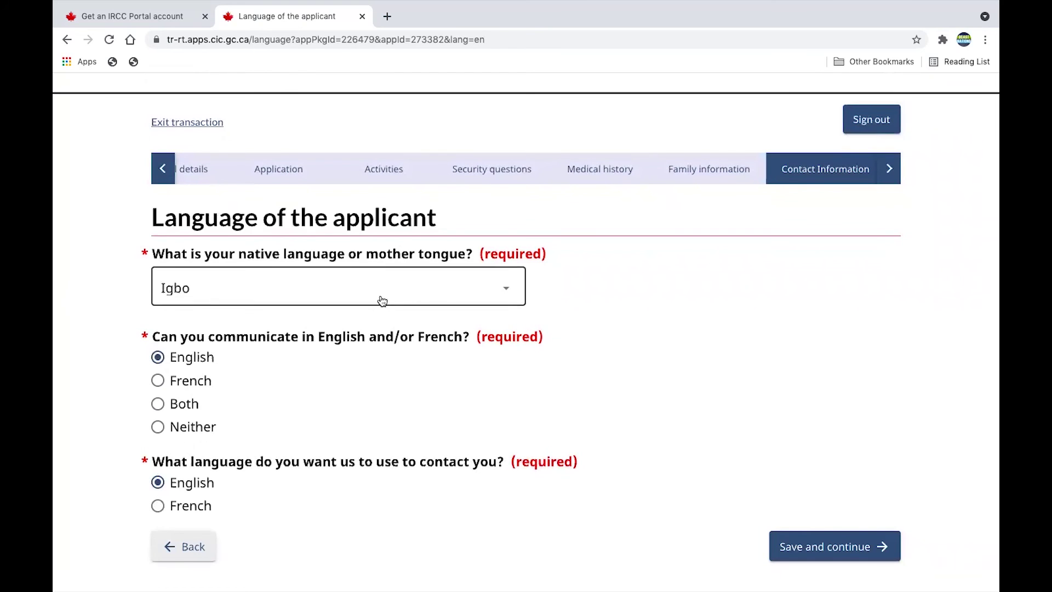
Step: Check the native language list, keep Igbo, and save the page with English for both communication and contact
click(433, 295)
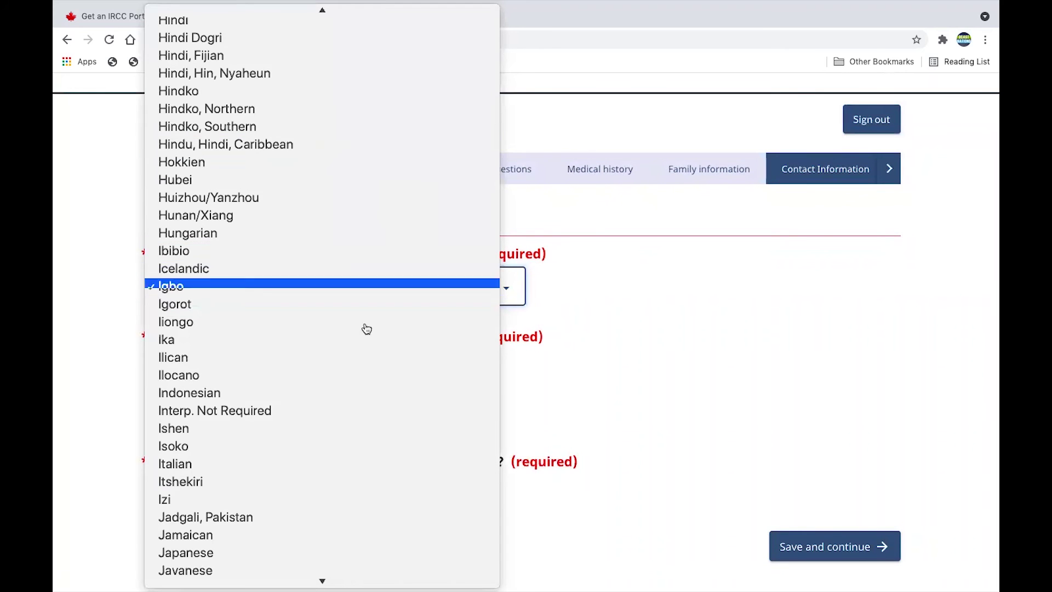
click(713, 304)
scroll(712, 301, down, 2)
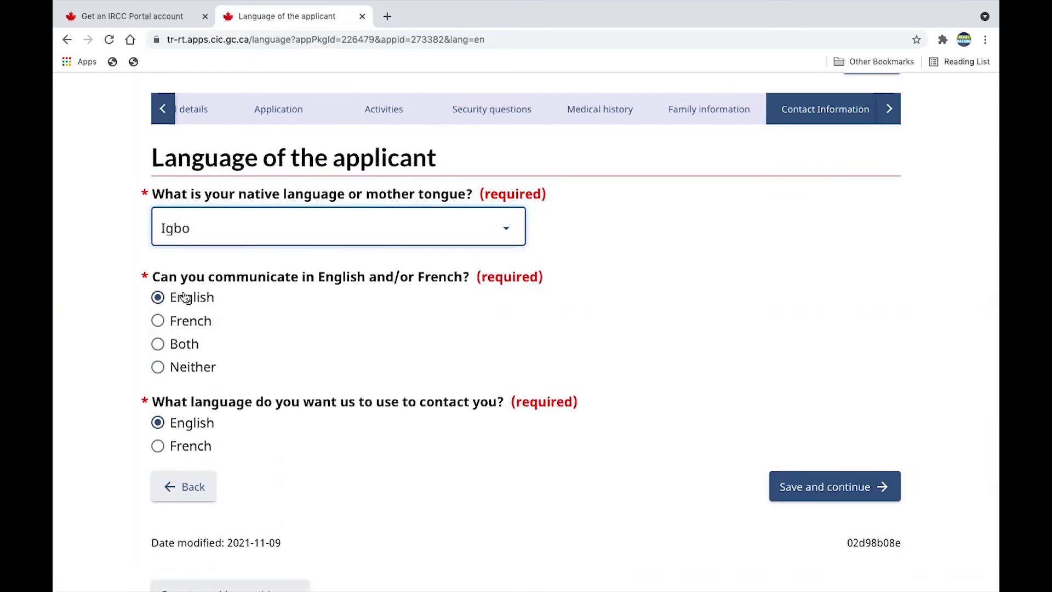
scroll(349, 350, down, 1)
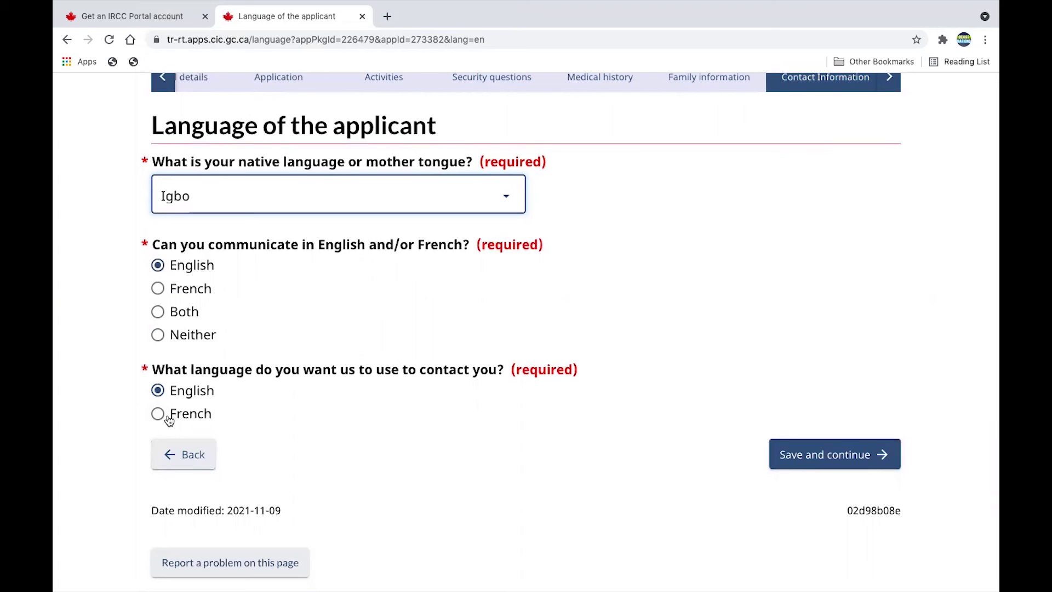
scroll(431, 390, down, 1)
scroll(431, 390, down, 1)
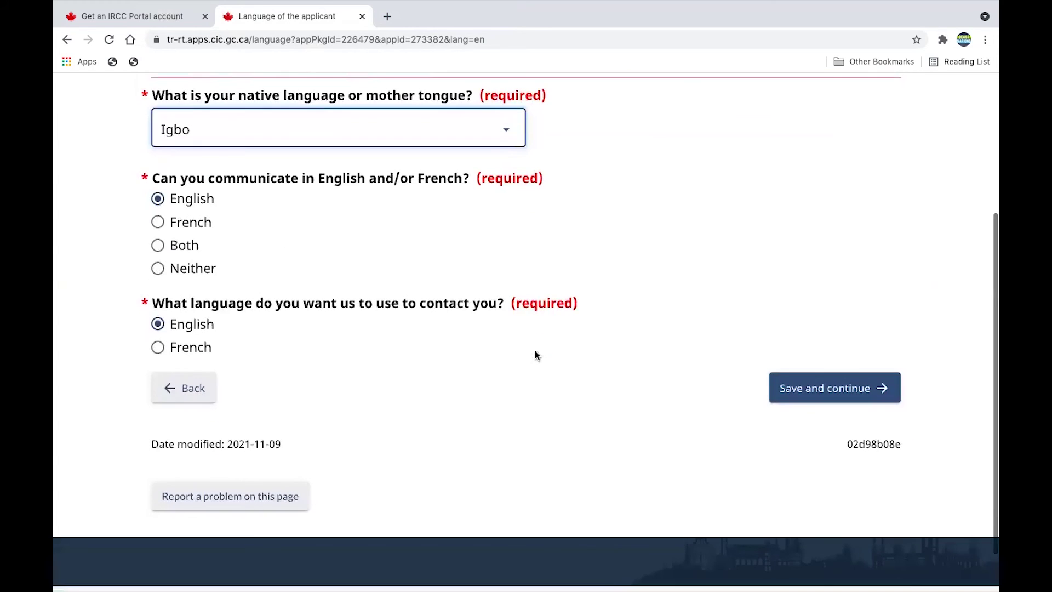
click(830, 386)
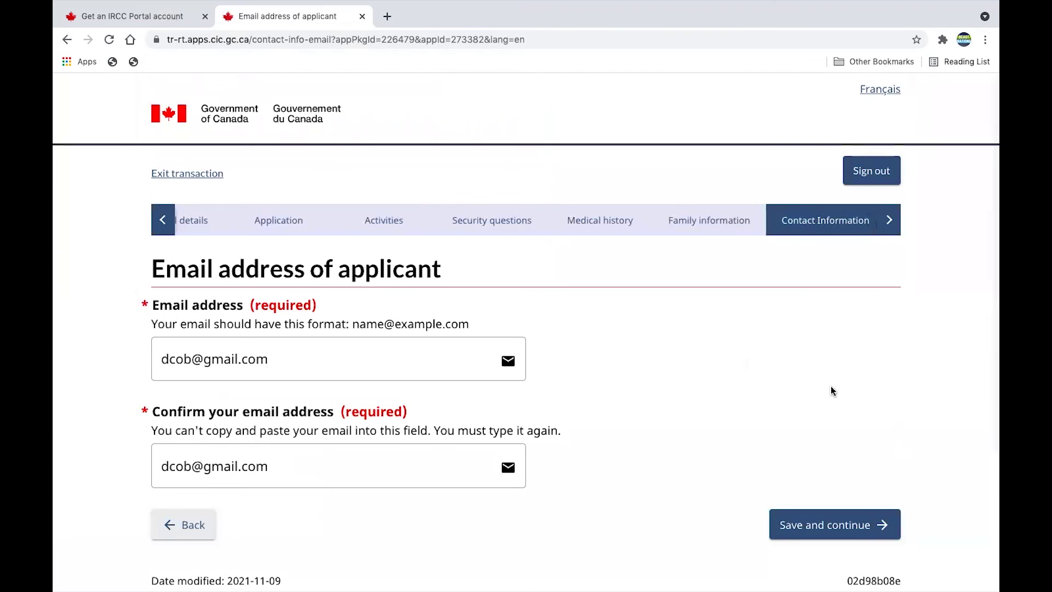
Step: Review the applicant's email address and telephone number entries and save both pages
scroll(830, 388, down, 1)
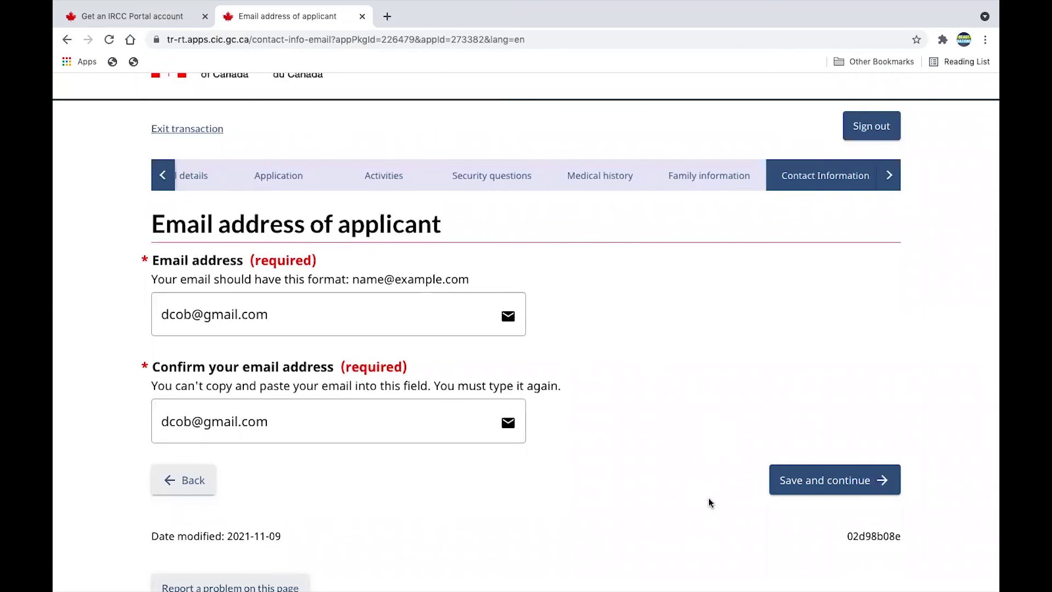
click(828, 481)
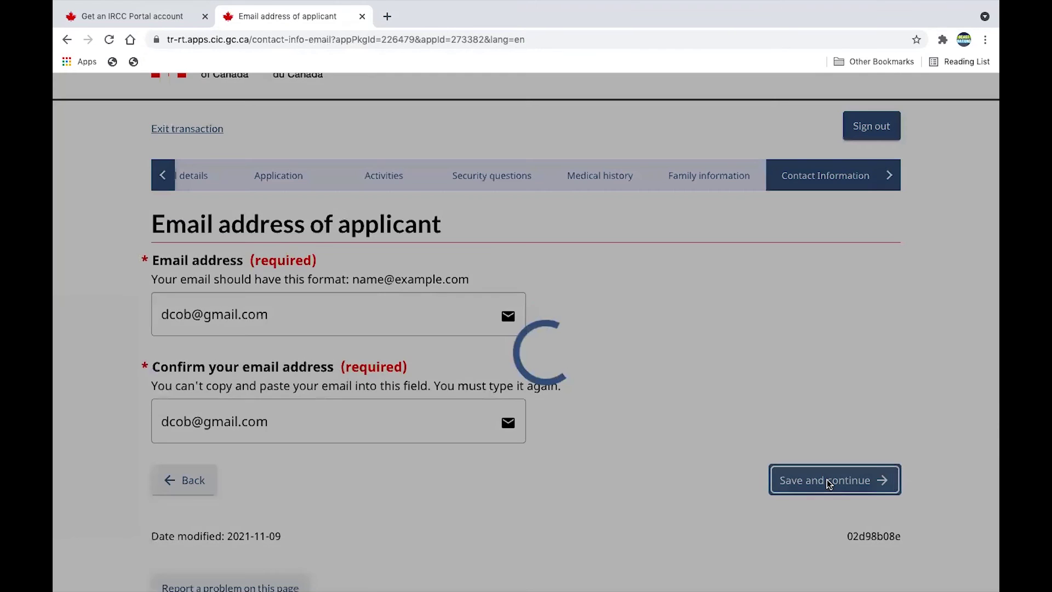
scroll(828, 483, down, 3)
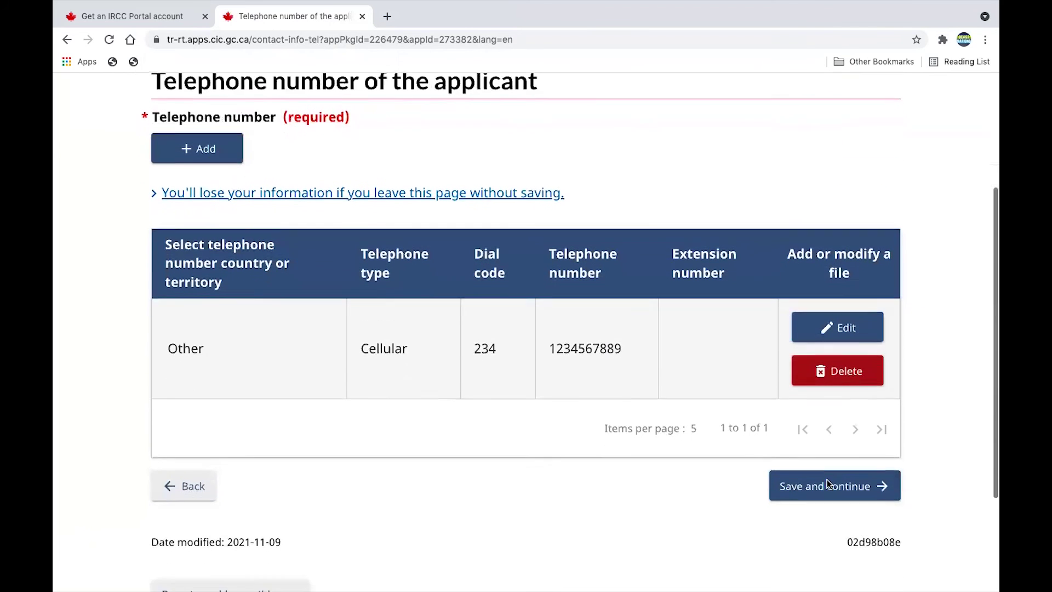
scroll(704, 337, up, 1)
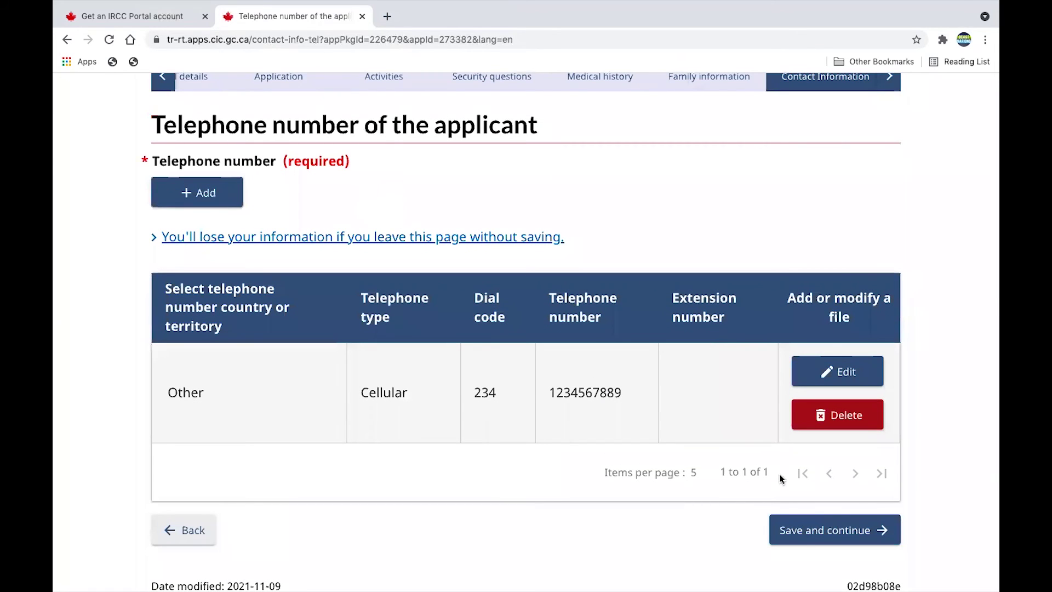
click(823, 535)
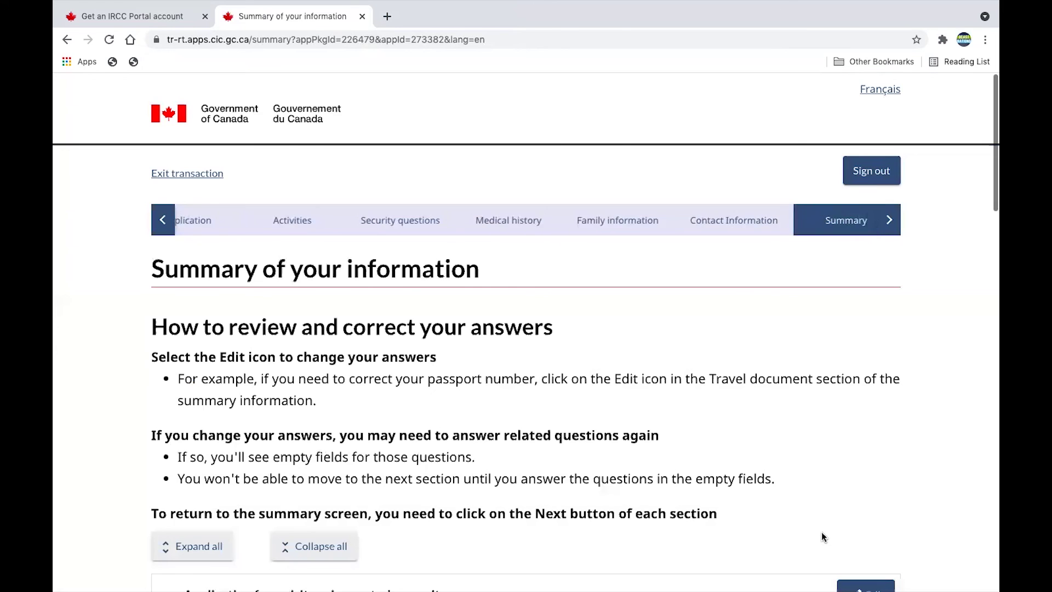
Step: Review the section list in the summary of information and save it to continue to the supporting documents
scroll(821, 532, down, 1)
drag(513, 249, 124, 246)
scroll(525, 450, down, 5)
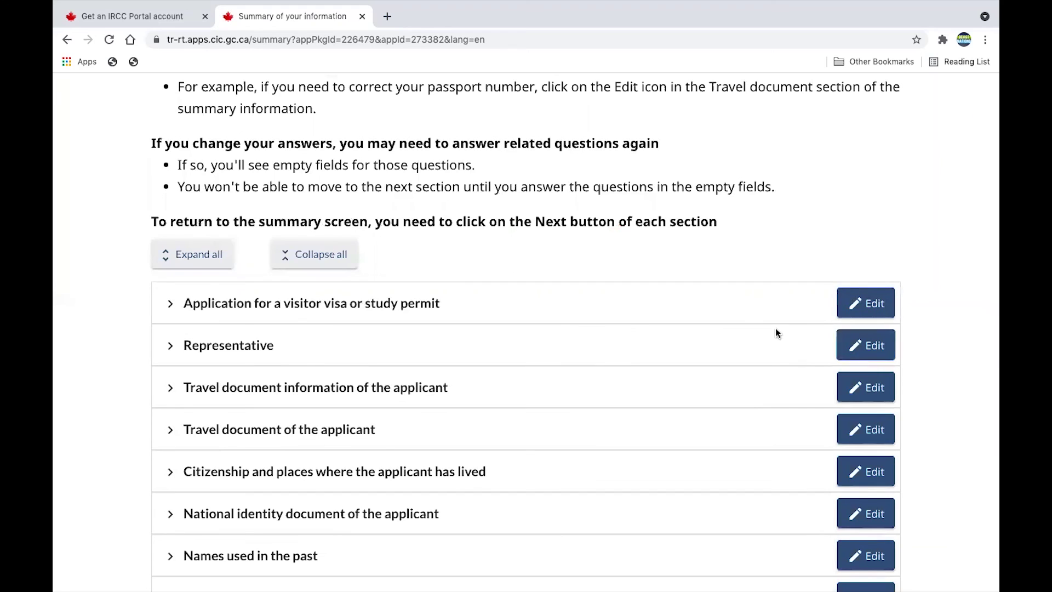
scroll(765, 298, down, 3)
scroll(766, 299, down, 15)
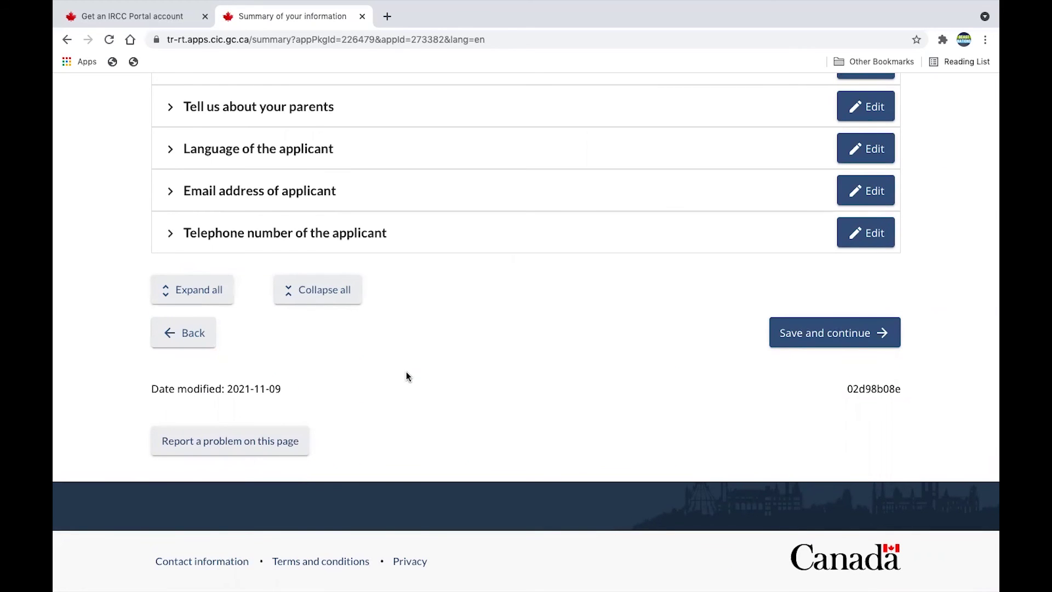
scroll(673, 333, up, 6)
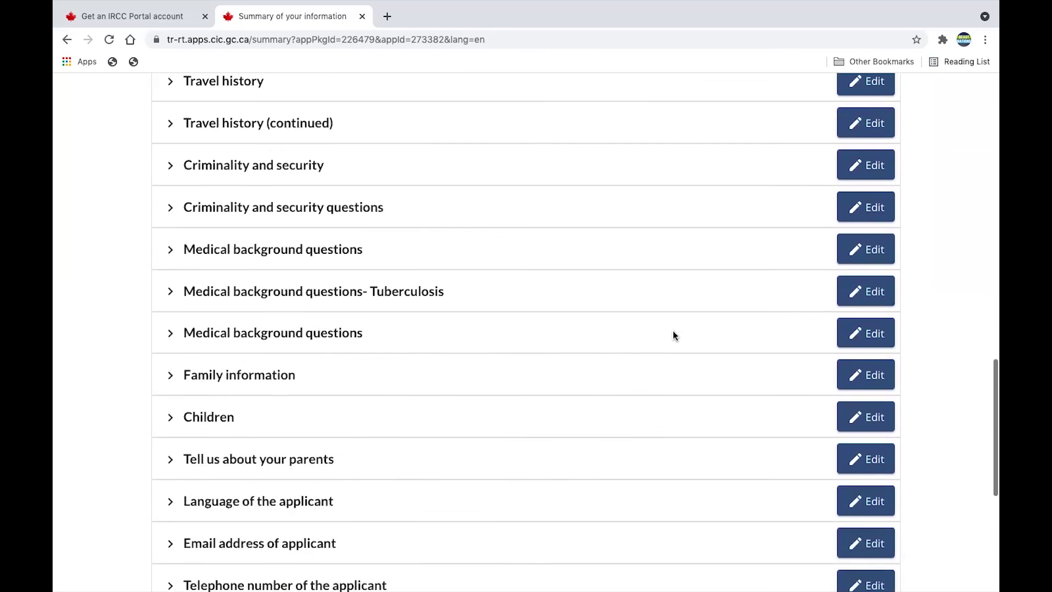
scroll(673, 335, up, 2)
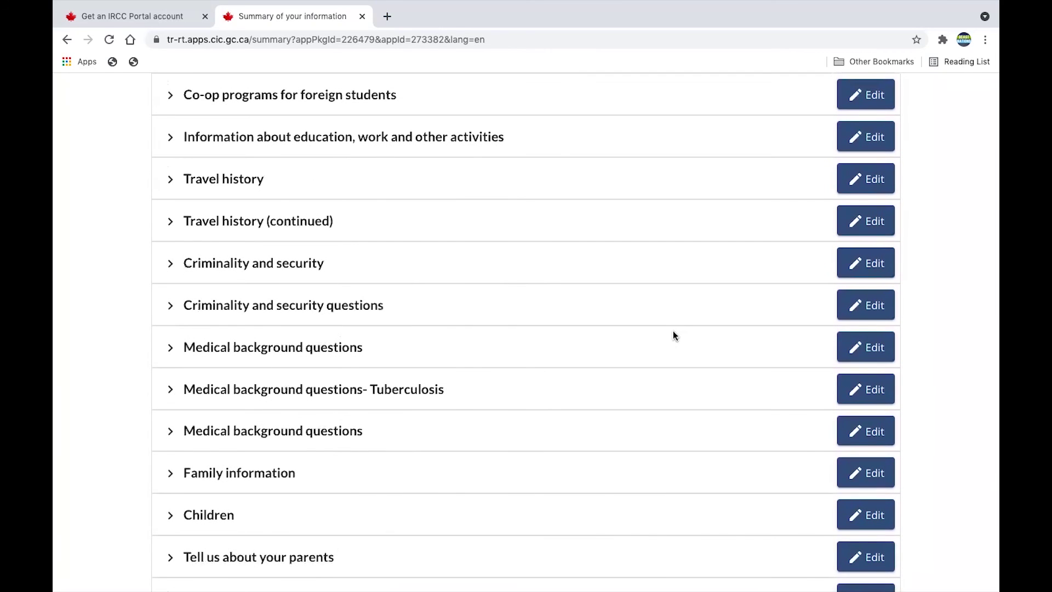
scroll(673, 331, down, 8)
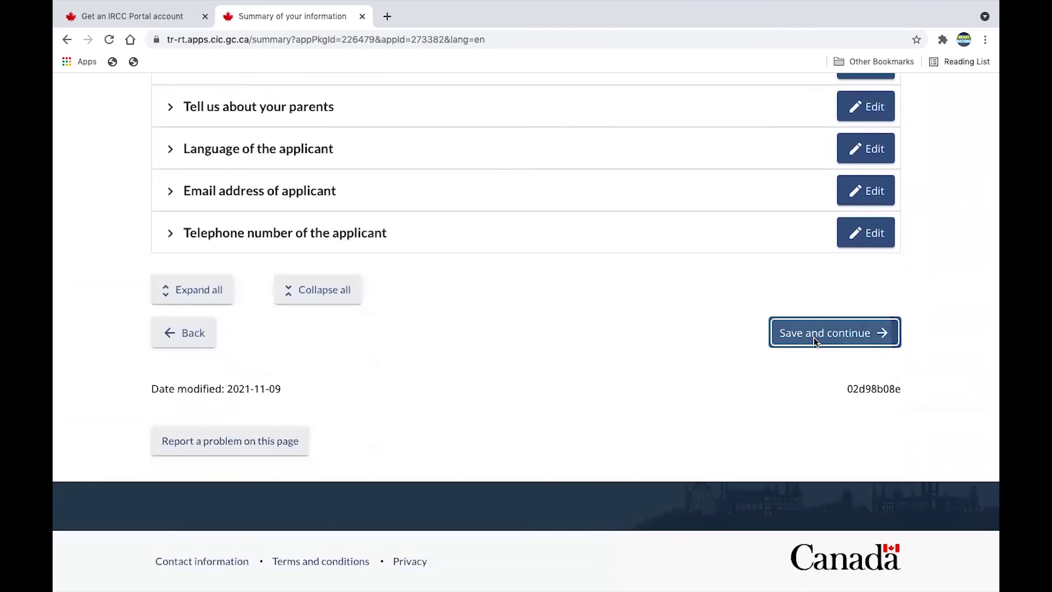
click(814, 337)
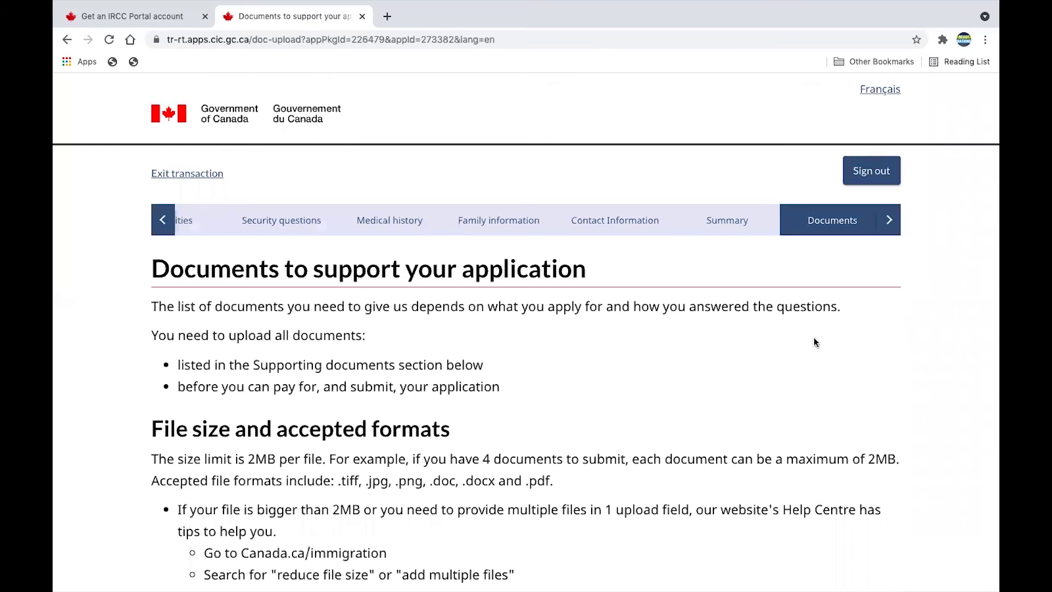
Step: Read the file size and accepted format rules and check the Letter of acceptance row in the supporting documents
scroll(743, 307, down, 1)
scroll(743, 307, down, 7)
scroll(743, 306, up, 4)
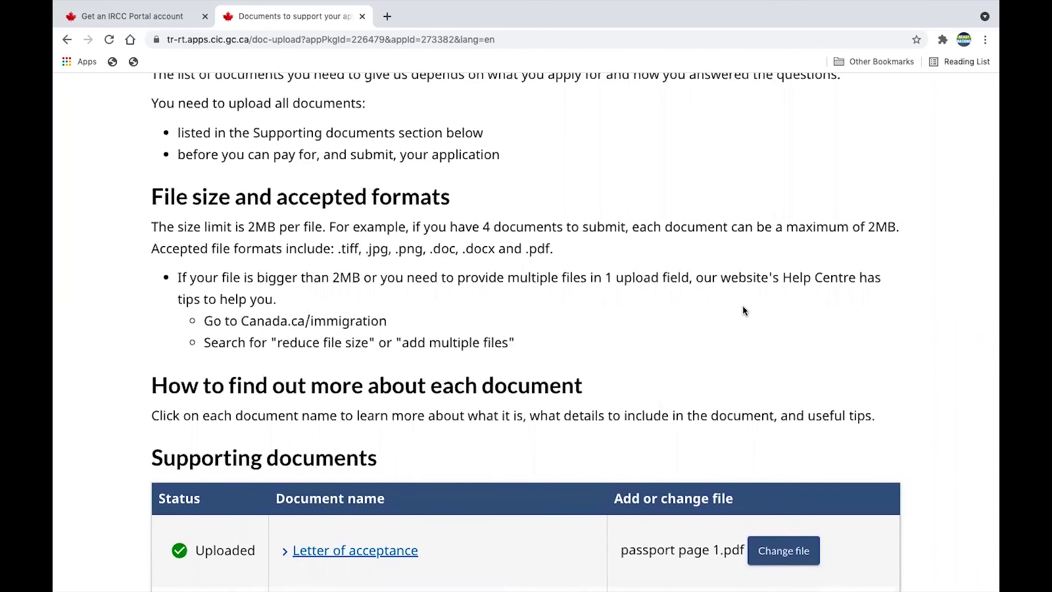
scroll(743, 311, down, 3)
click(386, 387)
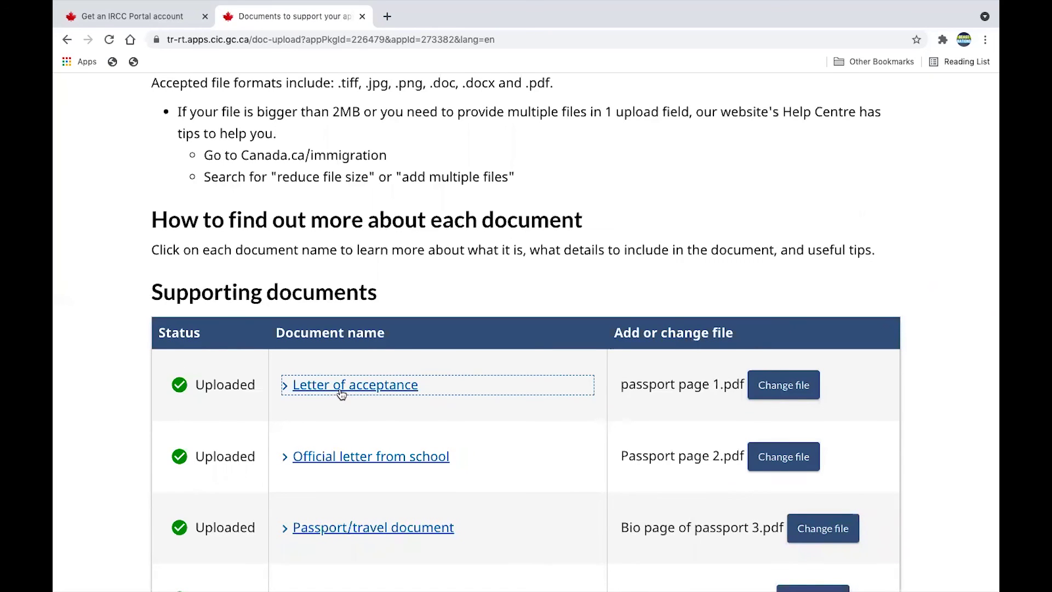
click(952, 405)
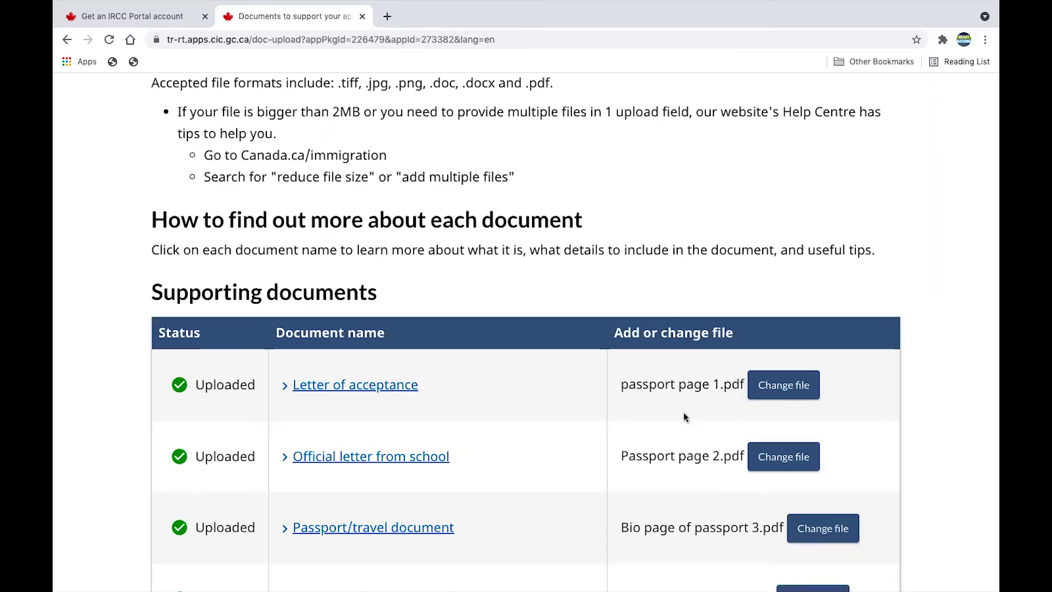
Step: Review the supporting and optional document lists and save the documents page to continue to the consent and declaration
scroll(676, 419, down, 3)
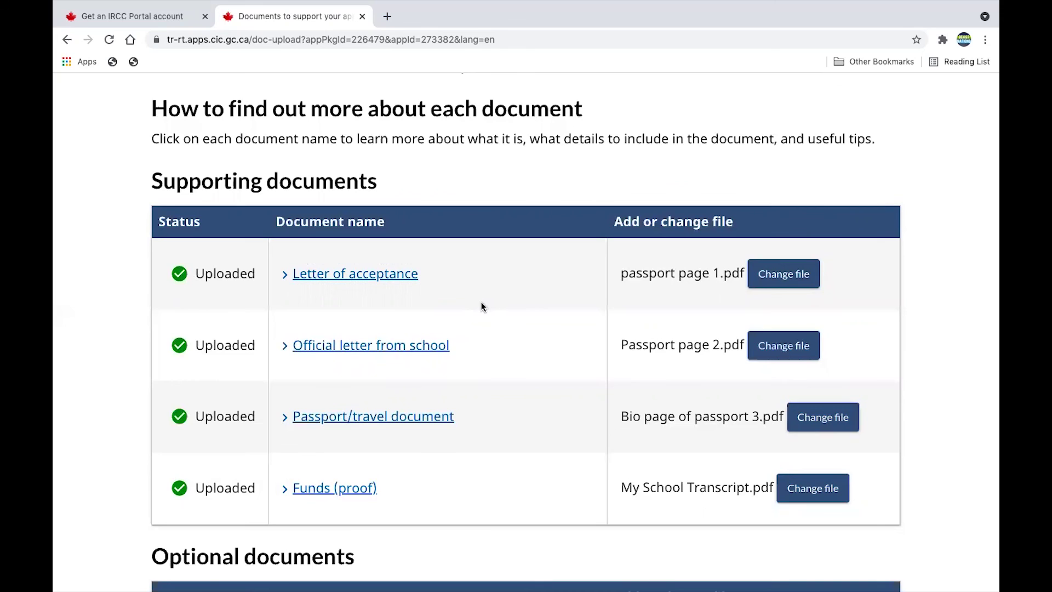
scroll(481, 306, down, 1)
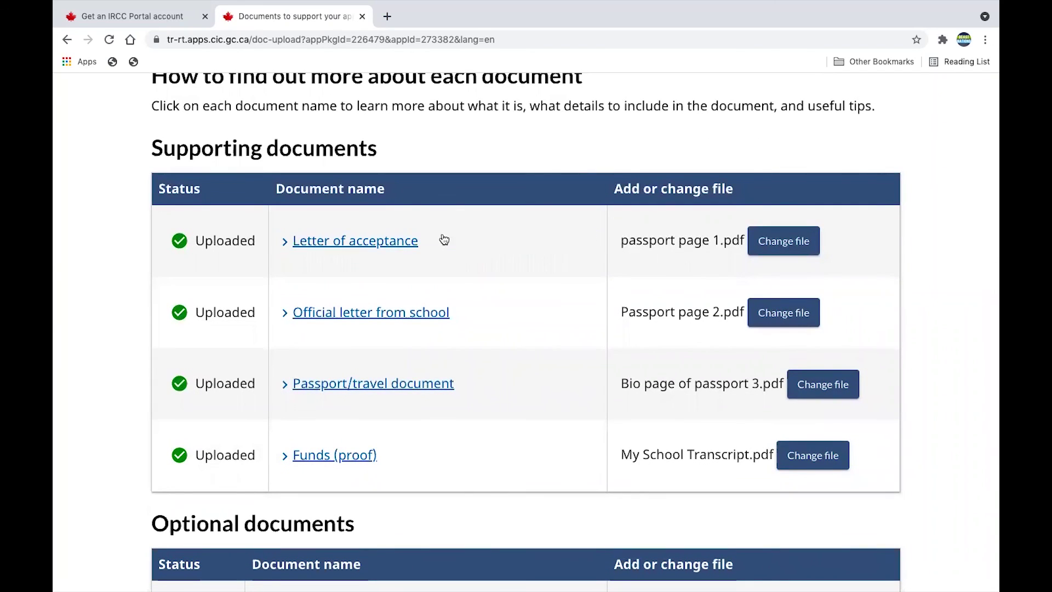
scroll(427, 238, up, 3)
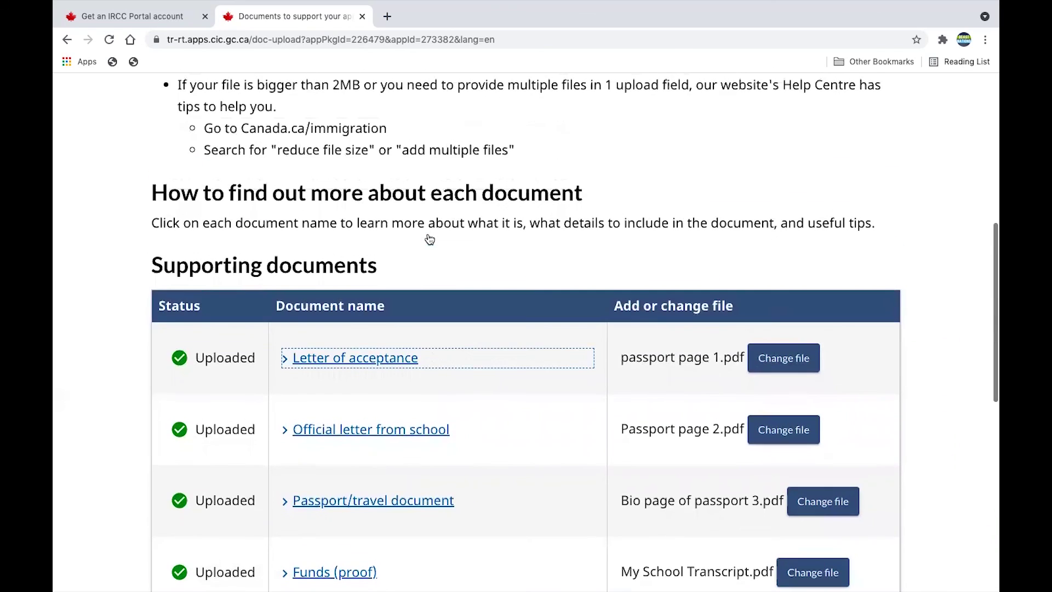
scroll(430, 239, down, 5)
scroll(430, 237, down, 4)
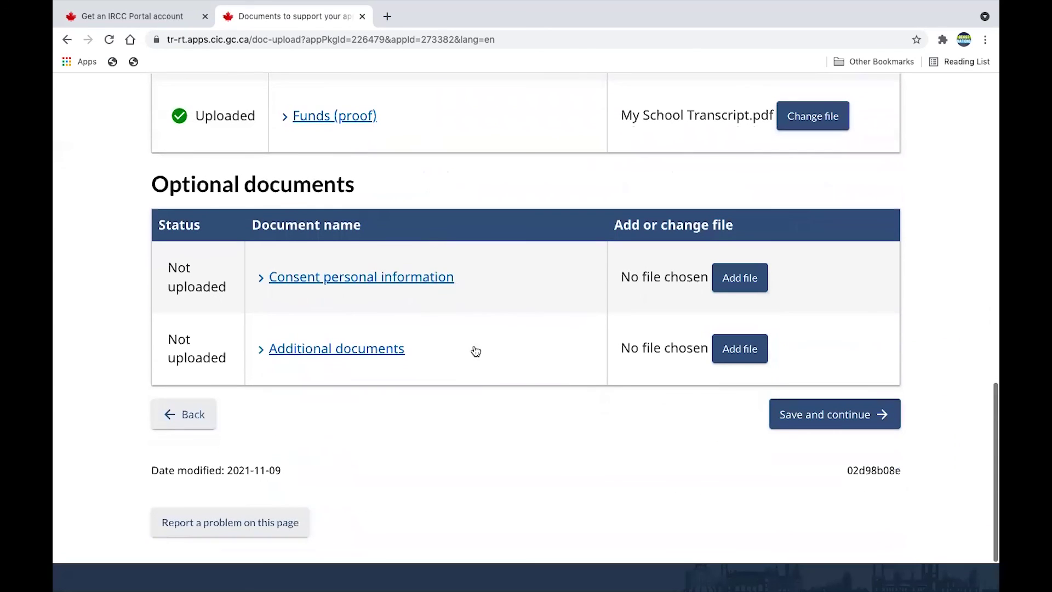
click(837, 421)
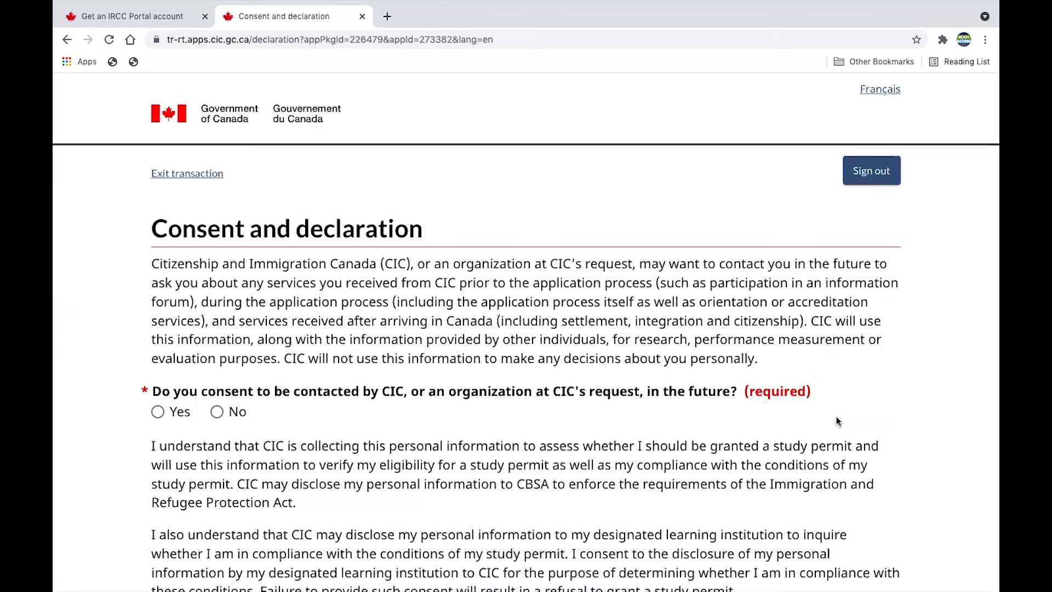
Step: Read the consent text and answer Yes to being contacted by CIC in the future
scroll(819, 486, down, 2)
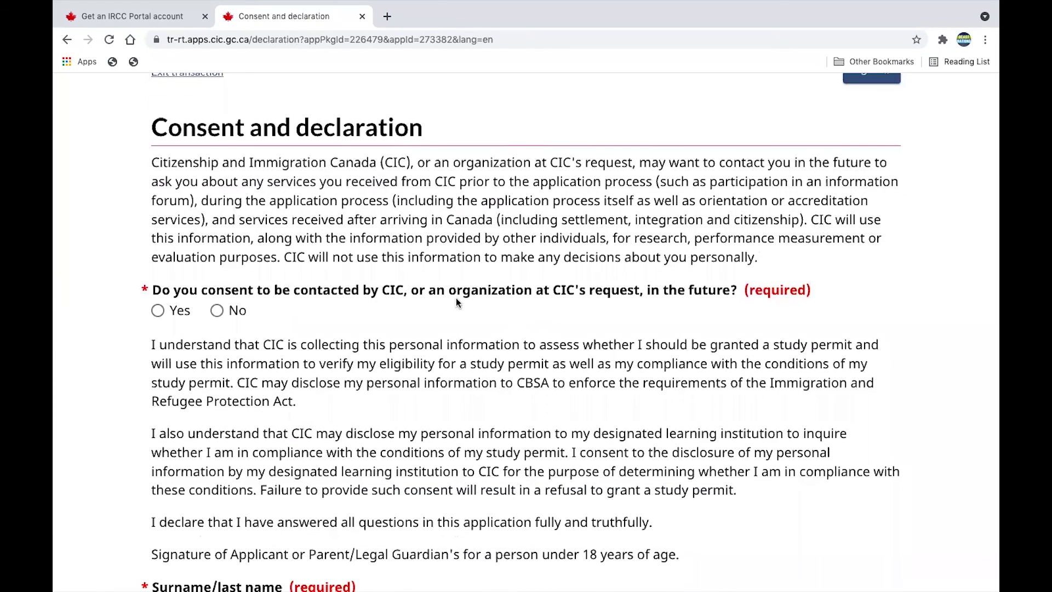
scroll(458, 309, up, 2)
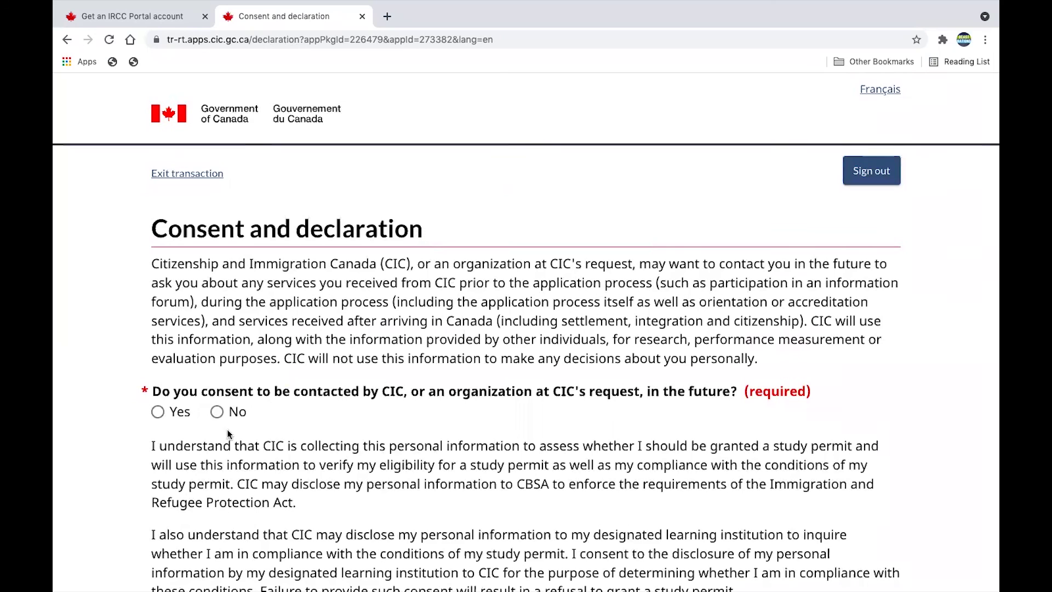
click(158, 411)
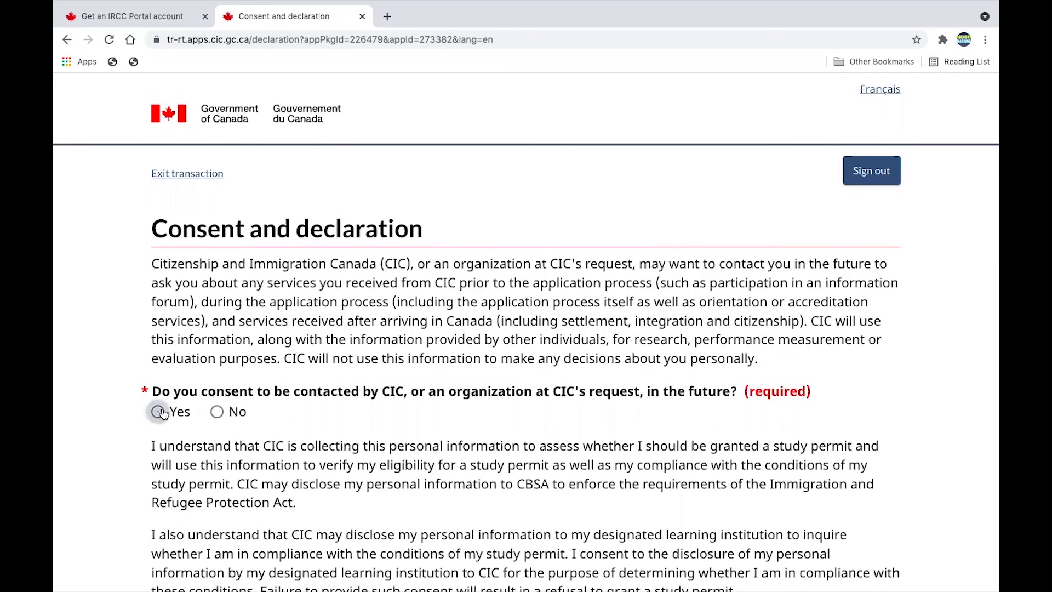
Step: Sign the declaration with the applicant's surname, leaving the optional given name blank
scroll(320, 444, down, 5)
click(265, 462)
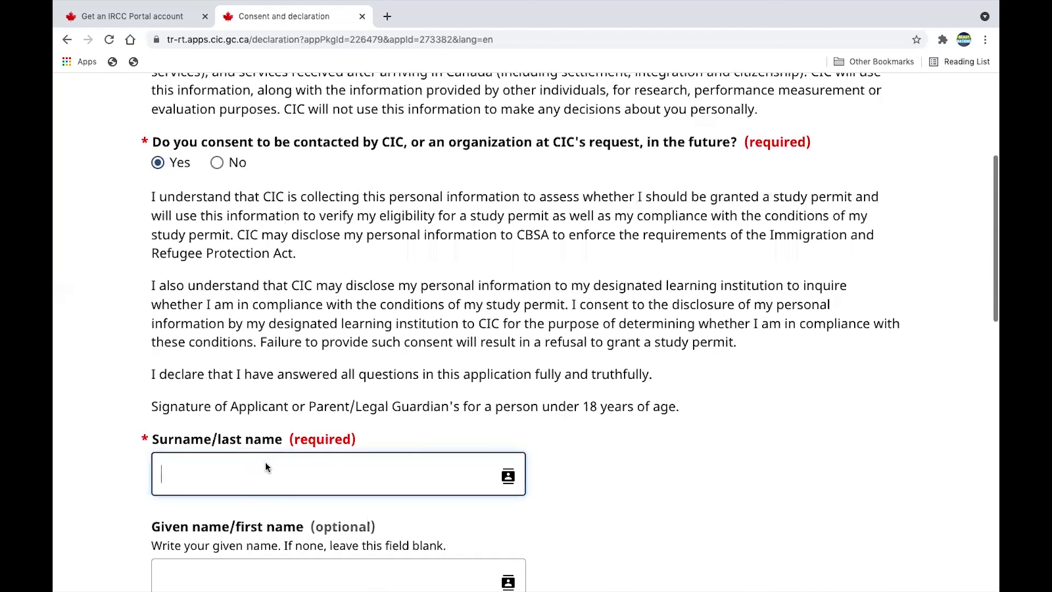
text(Agumba \)
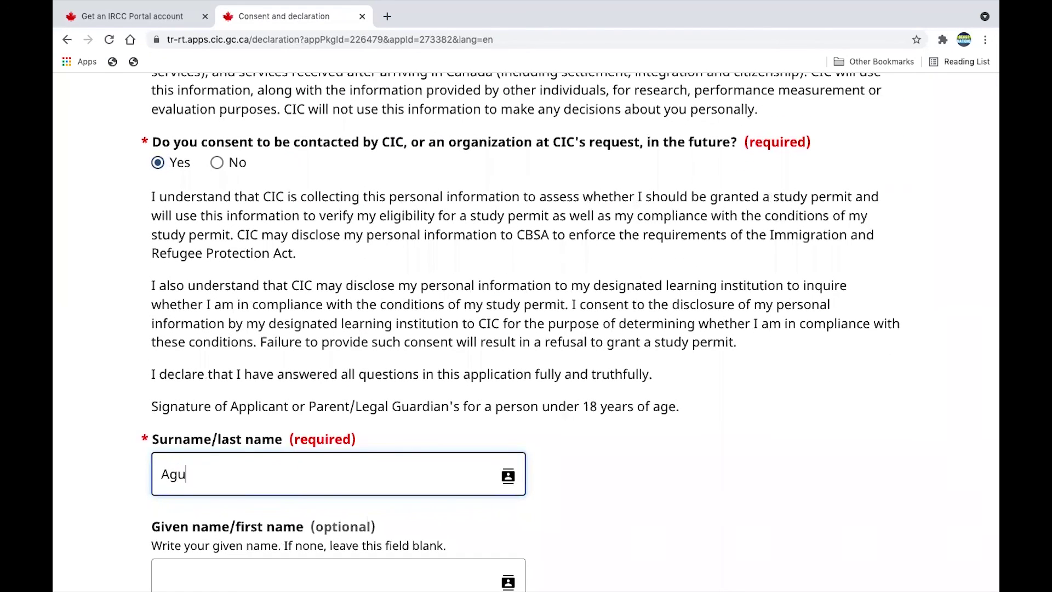
key(BackSpace)
key(BackSpace)
click(692, 451)
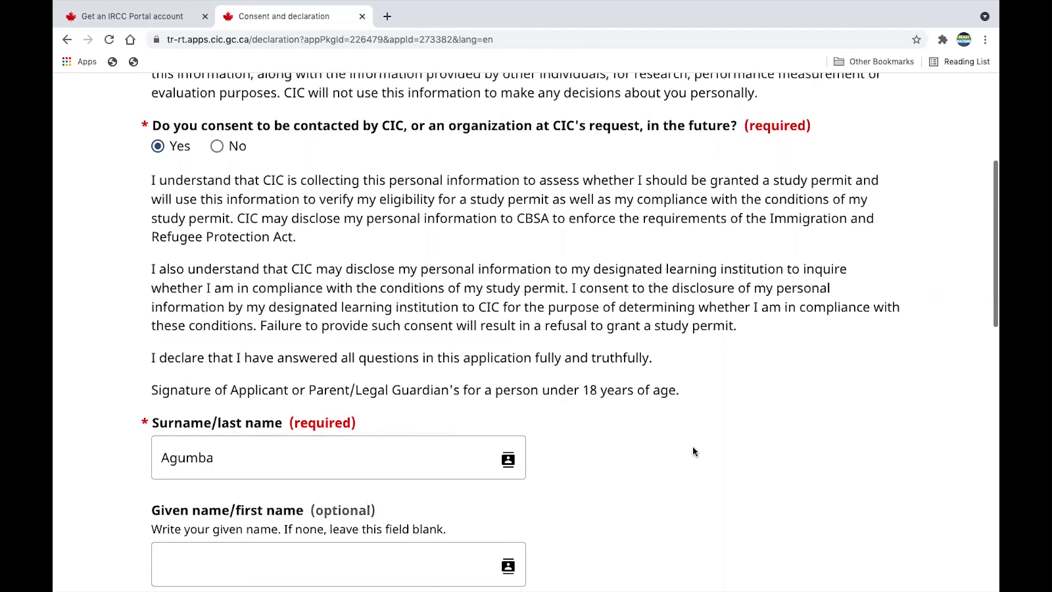
Step: Read through the privacy notice, submit the declaration, and save the study permit and biometrics fees to reach the payment form
scroll(693, 452, down, 5)
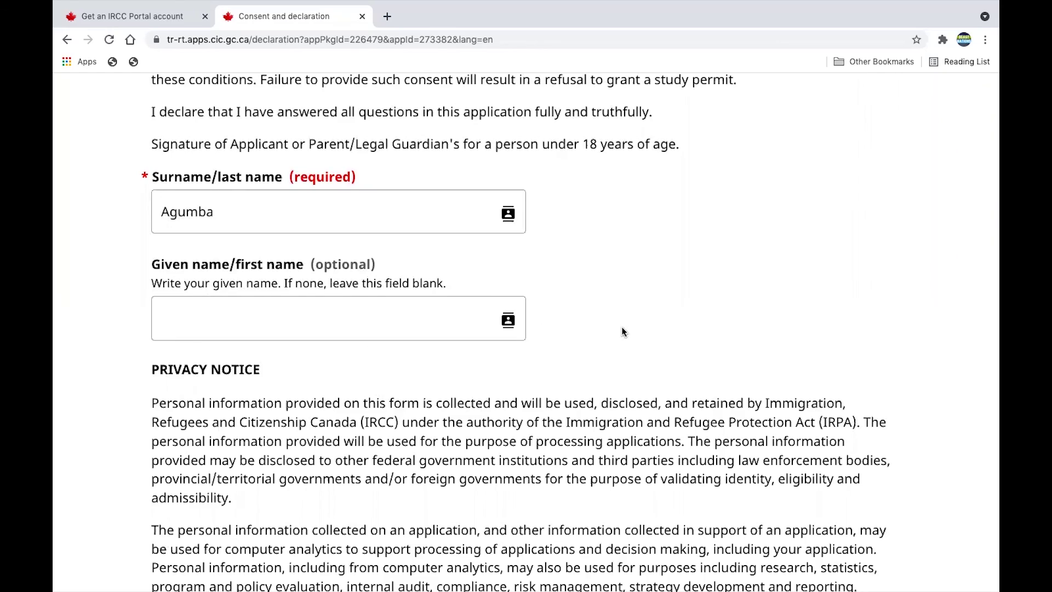
scroll(622, 326, down, 15)
click(811, 336)
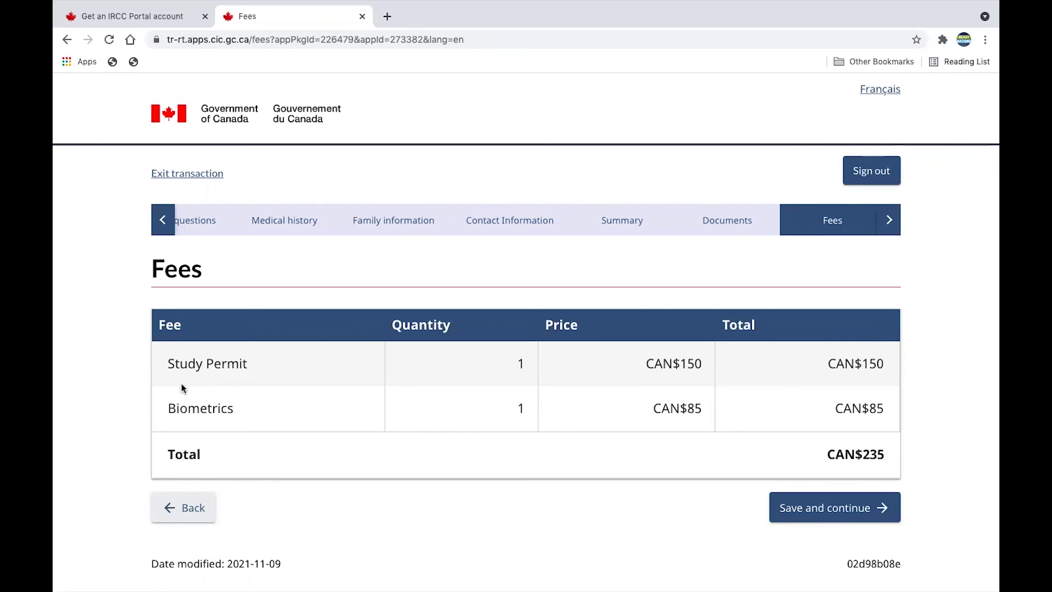
click(814, 515)
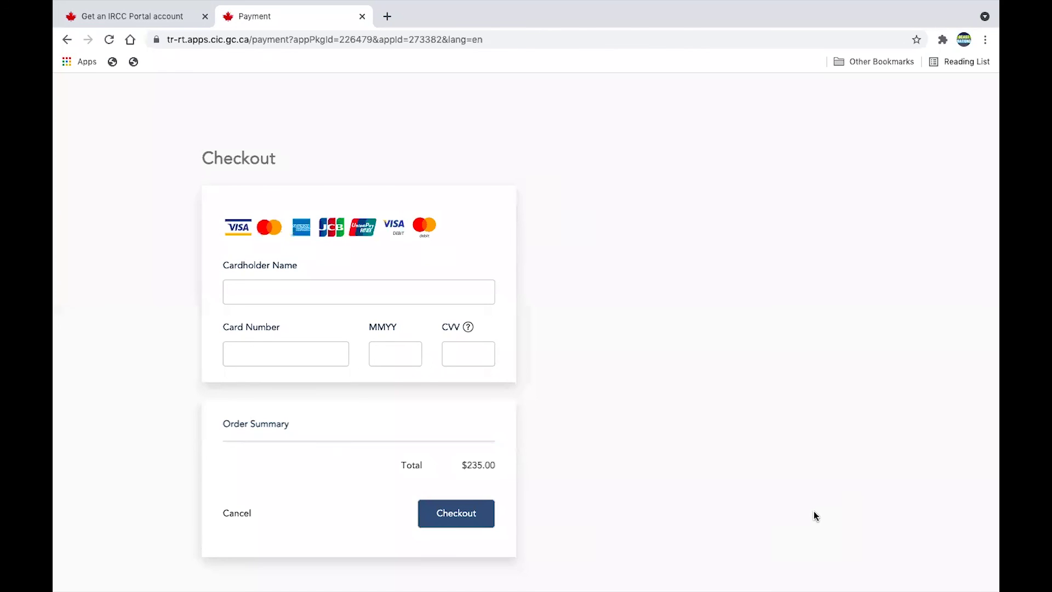
Step: Go over the cardholder name, card number and expiry date fields and the checkout option in the payment form
click(319, 298)
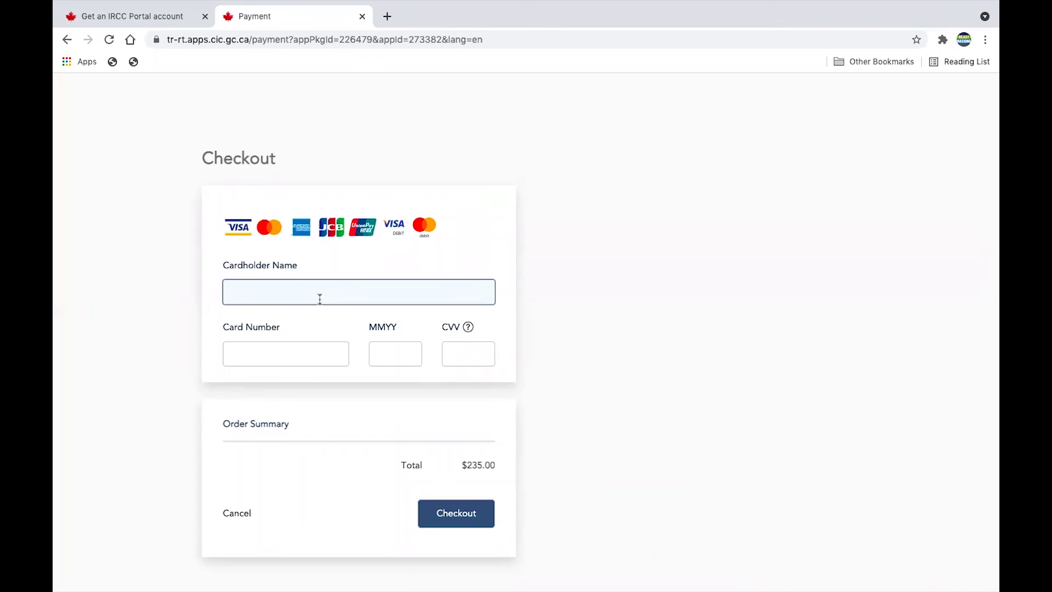
click(302, 355)
click(376, 346)
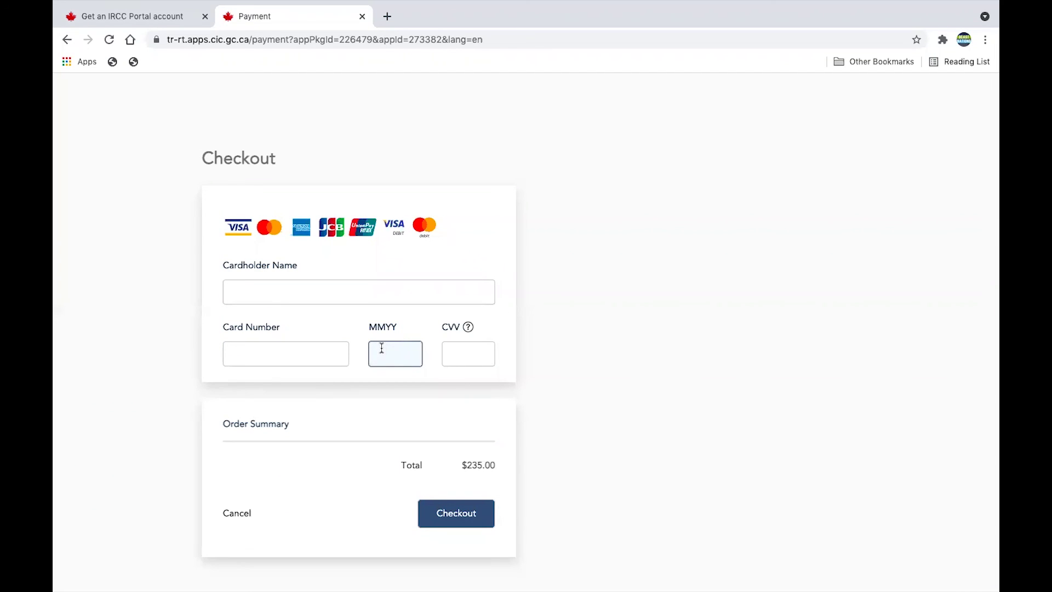
click(452, 513)
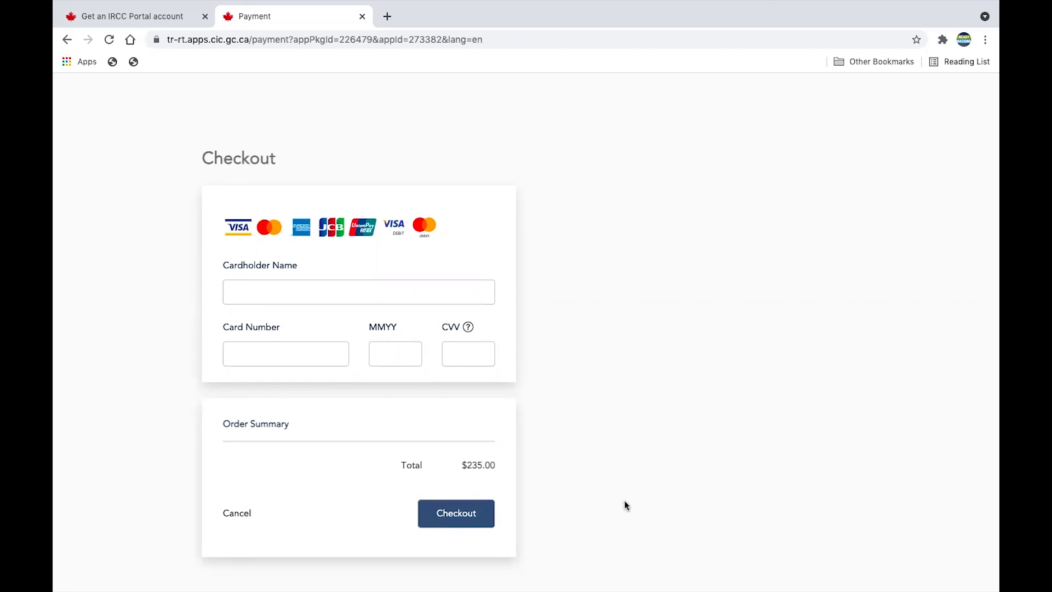